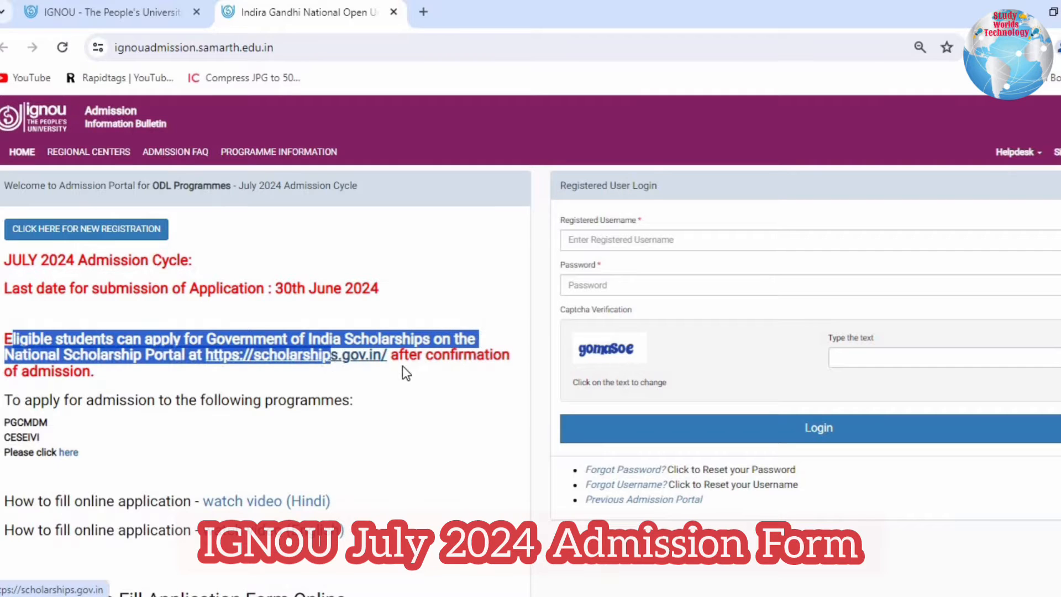
- Read the notice about Government of India scholarships on the July 2024 admission portal
click(299, 379)
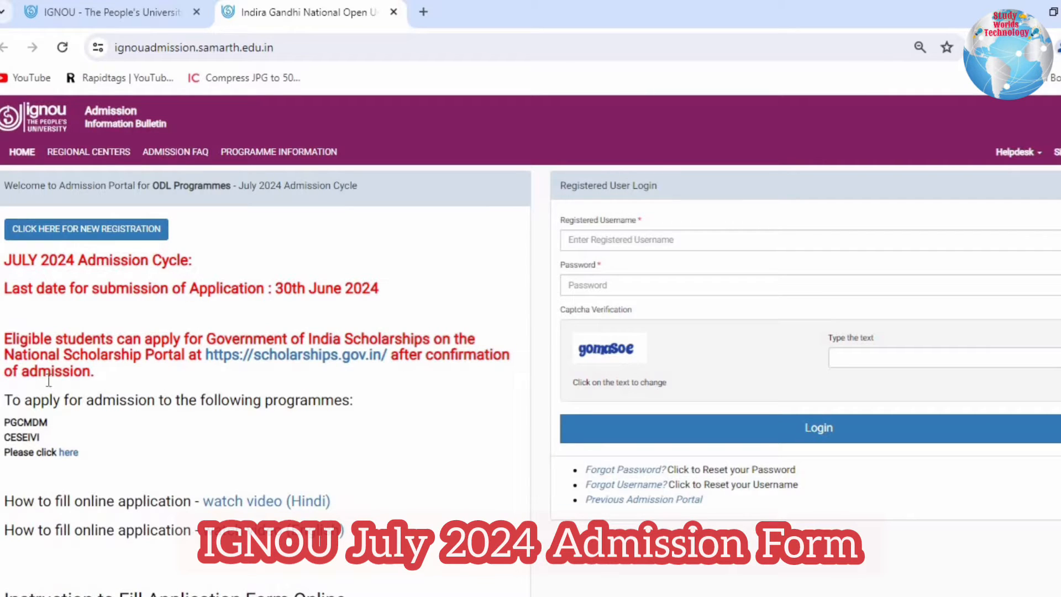
drag(122, 369, 7, 335)
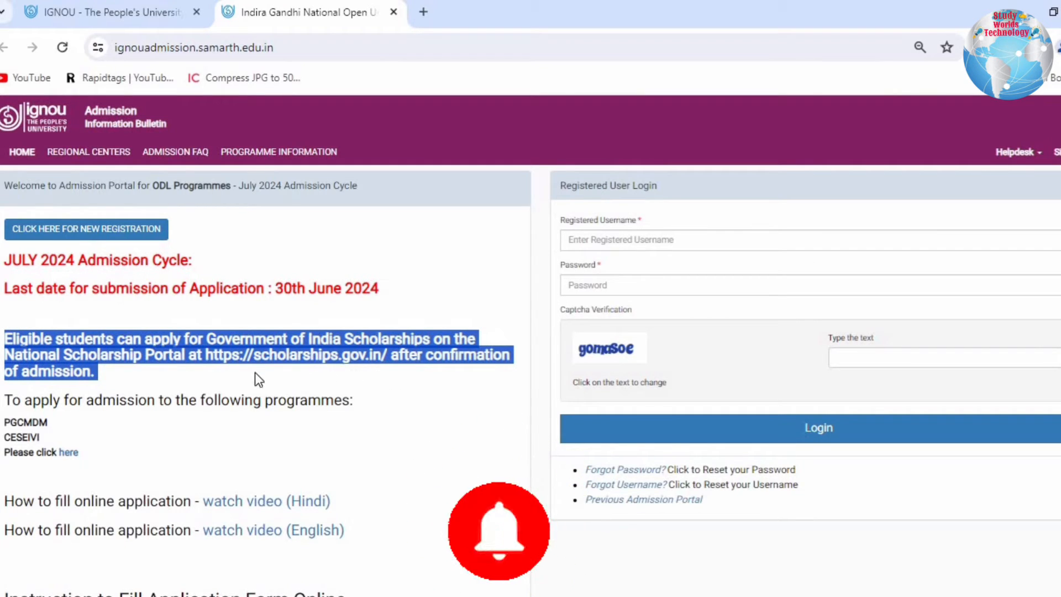
click(462, 406)
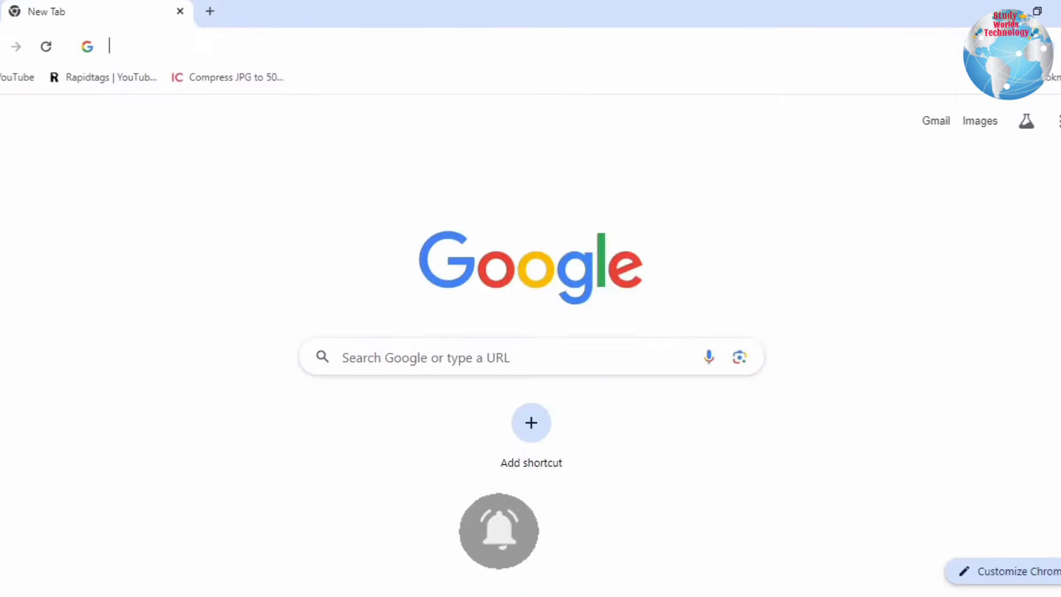
- Open the official IGNOU website, ignou.ac.in, in the browser
click(201, 48)
text(i)
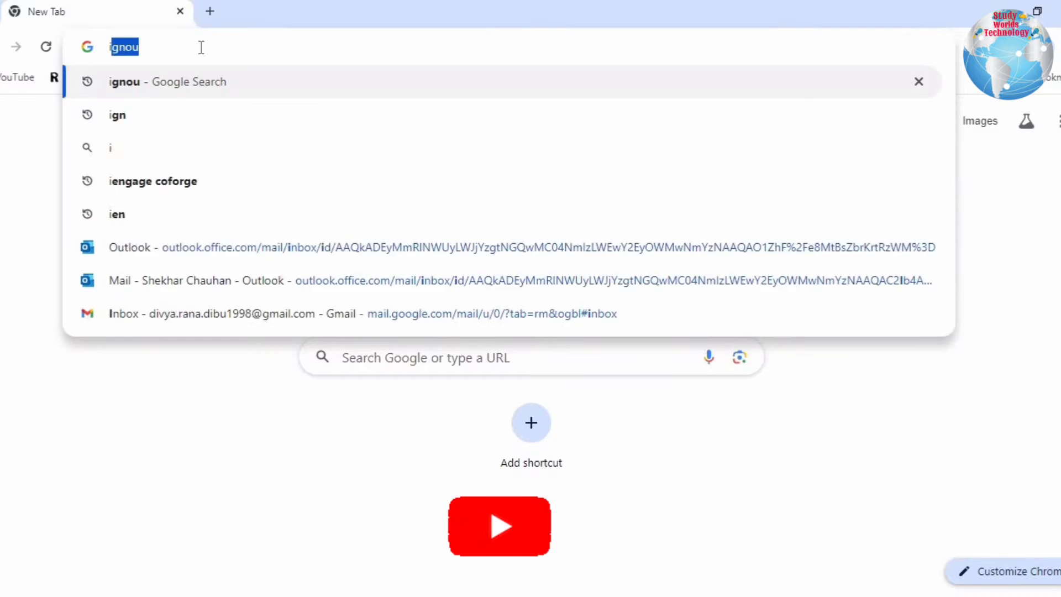
text(gnou.ac.in)
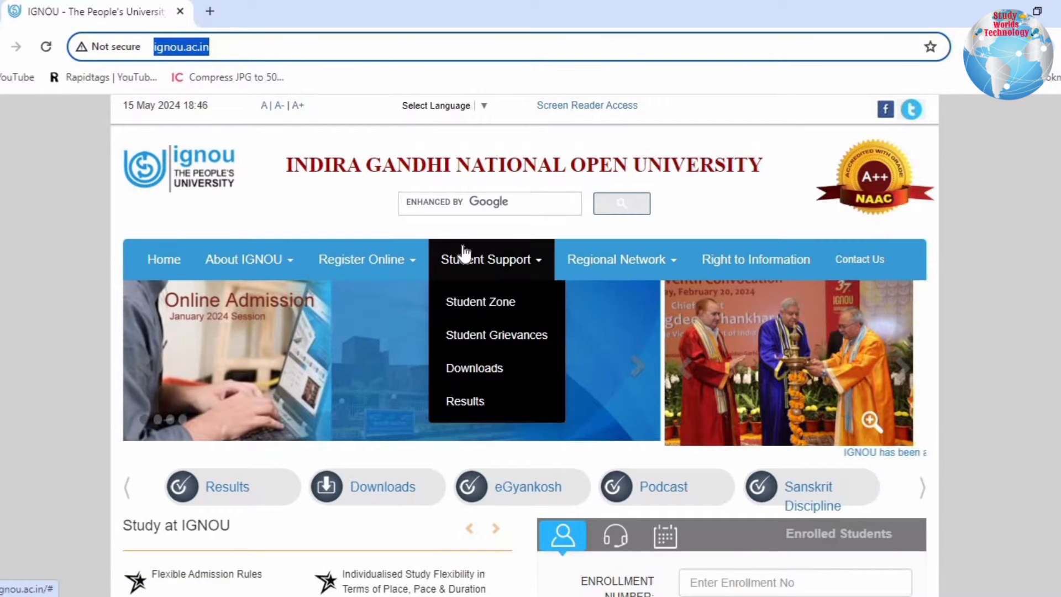
- Look through the IGNOU homepage alerts and open the Fresh Admission (Distance) portal from the online registration options
scroll(464, 254, down, 5)
scroll(465, 254, up, 5)
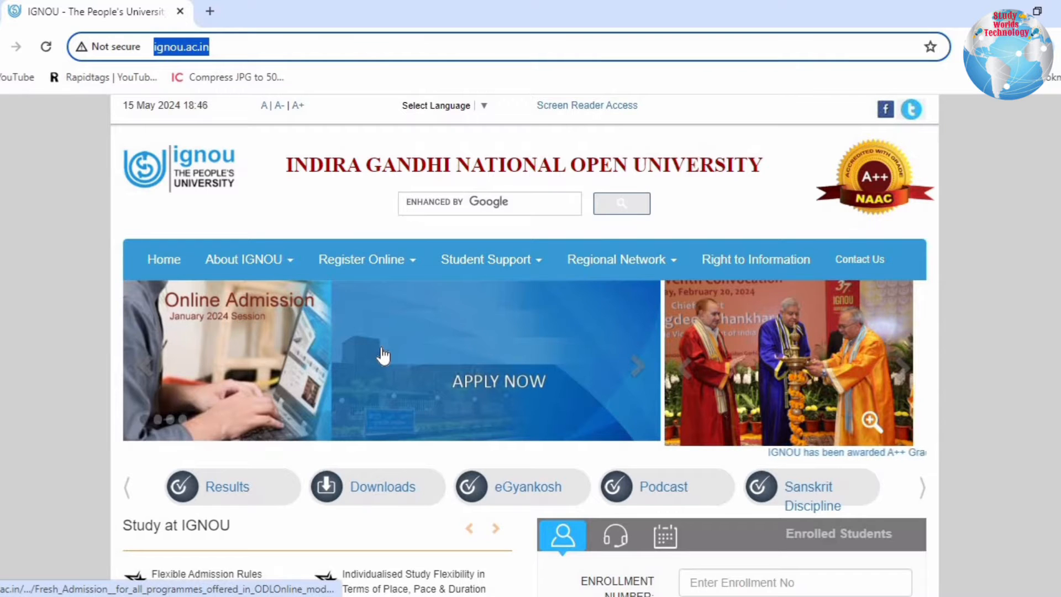
scroll(383, 355, down, 5)
scroll(383, 356, down, 3)
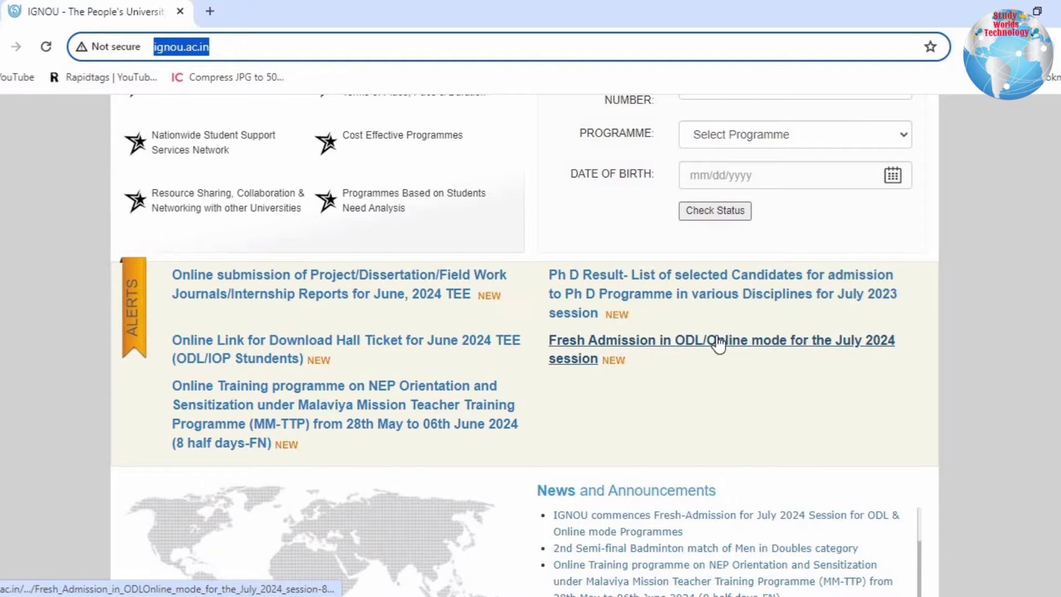
scroll(653, 398, up, 8)
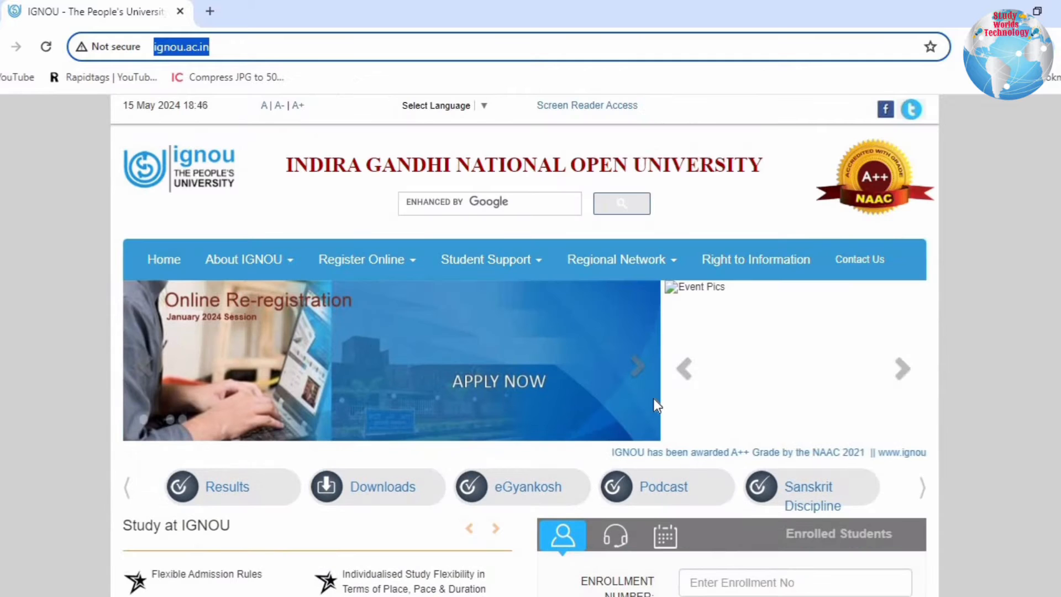
mouse_move(351, 261)
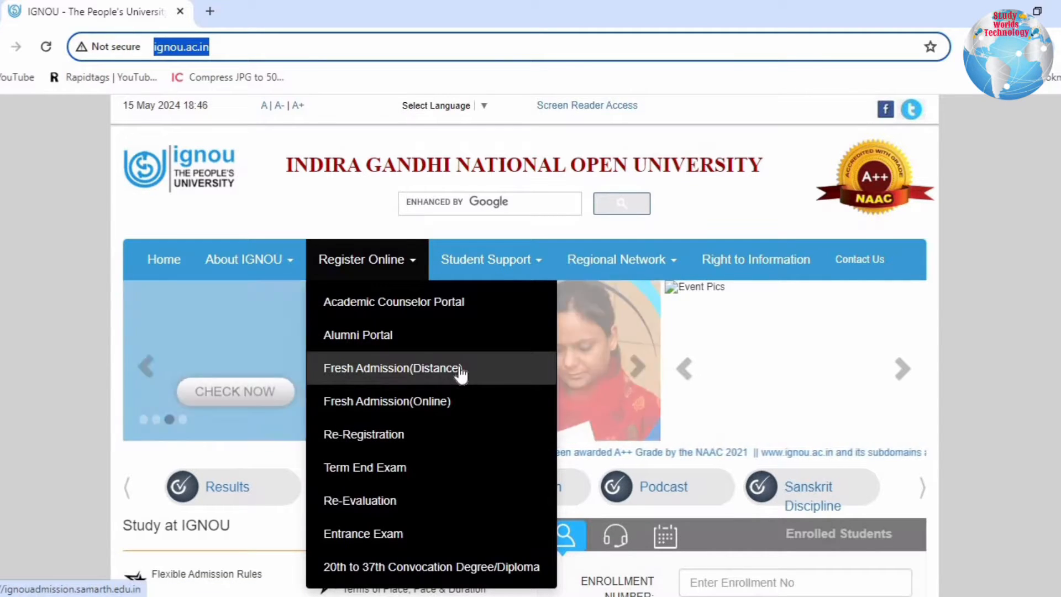
click(367, 373)
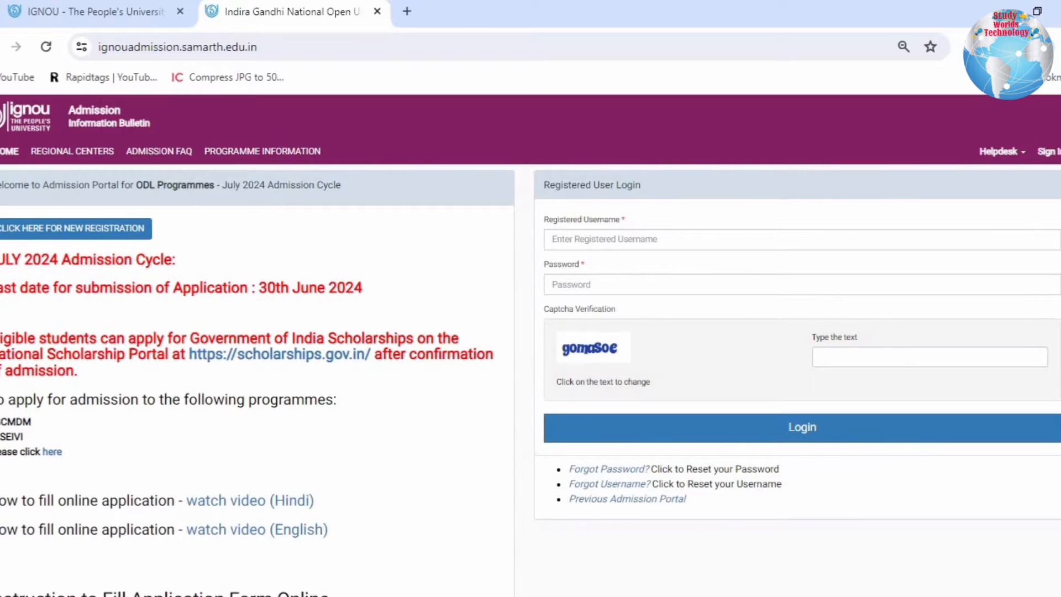
- Check the admission cycle and the last date for submitting applications on the distance (ODL) portal
drag(0, 268, 181, 263)
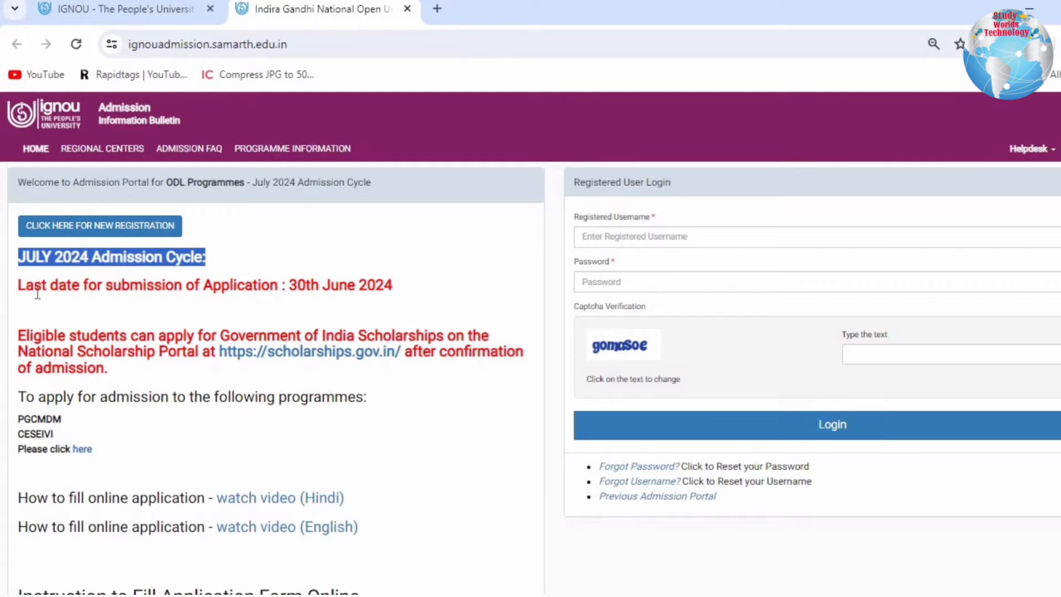
drag(34, 289, 410, 283)
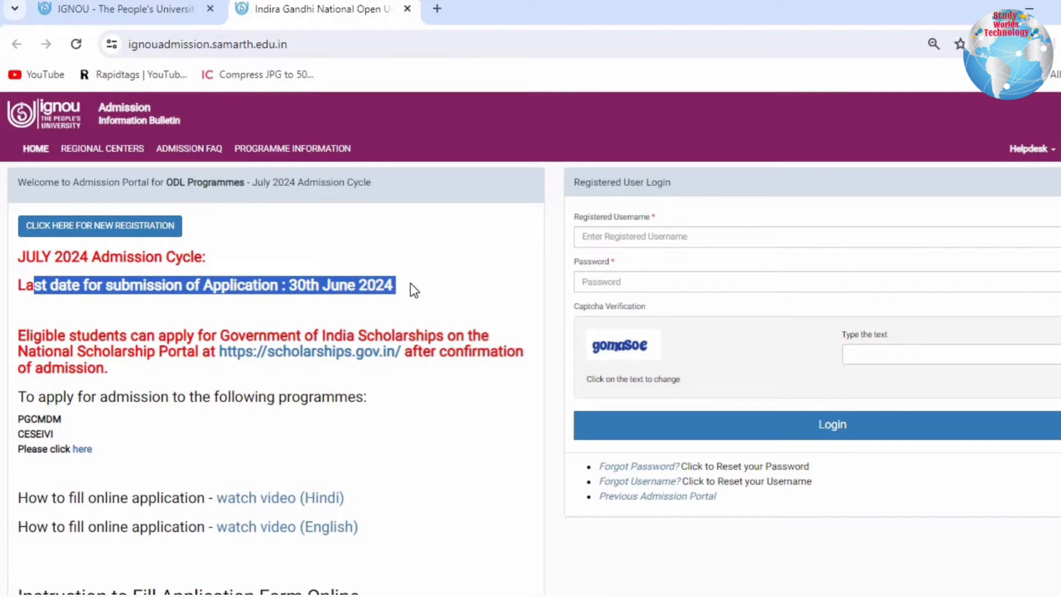
click(219, 226)
- Return to the IGNOU homepage and open the Fresh Admission (Online) portal
click(84, 11)
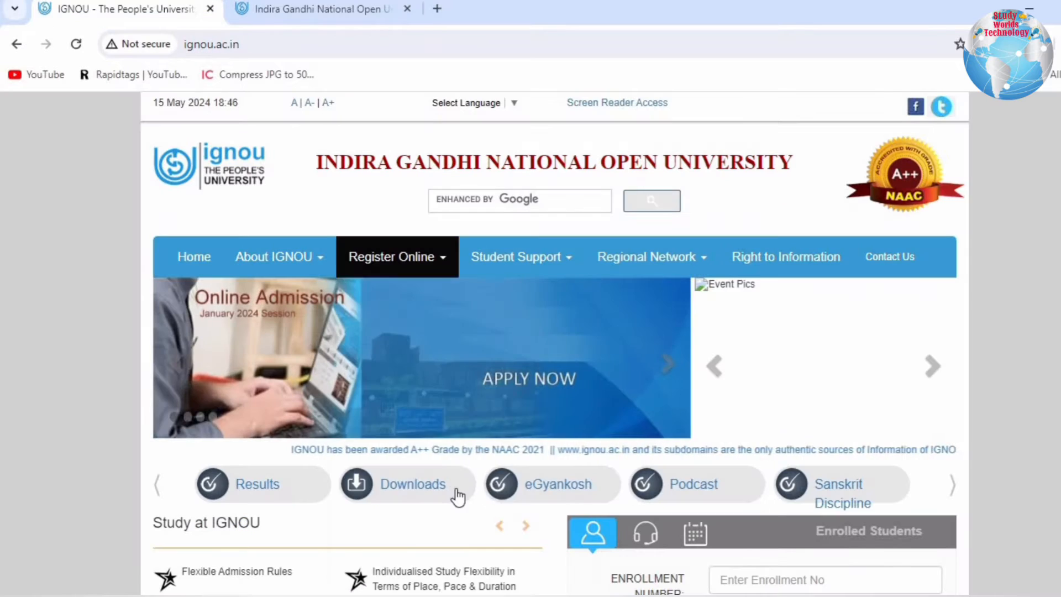
mouse_move(387, 258)
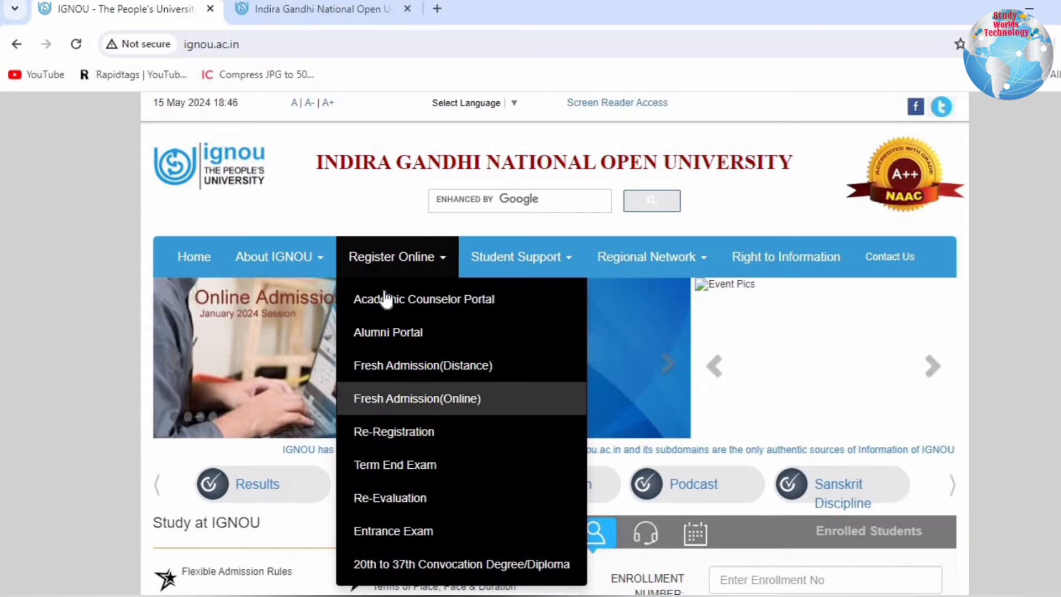
click(405, 399)
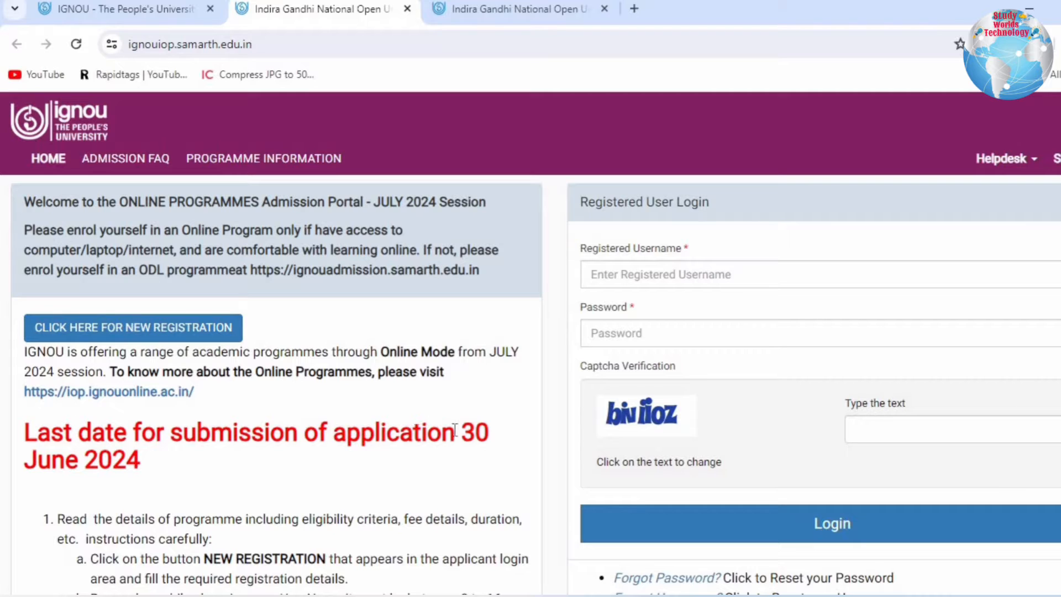
- Read the application deadline and the Online Mode notice on the online programmes portal, and close that page
drag(414, 433, 437, 466)
click(170, 414)
drag(381, 341, 473, 380)
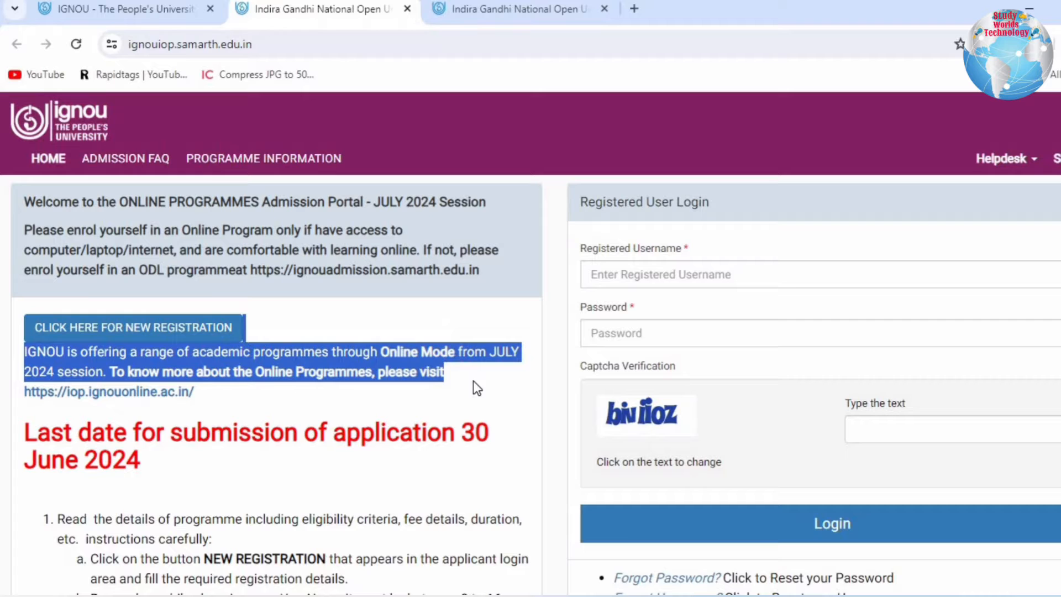
click(477, 304)
click(407, 9)
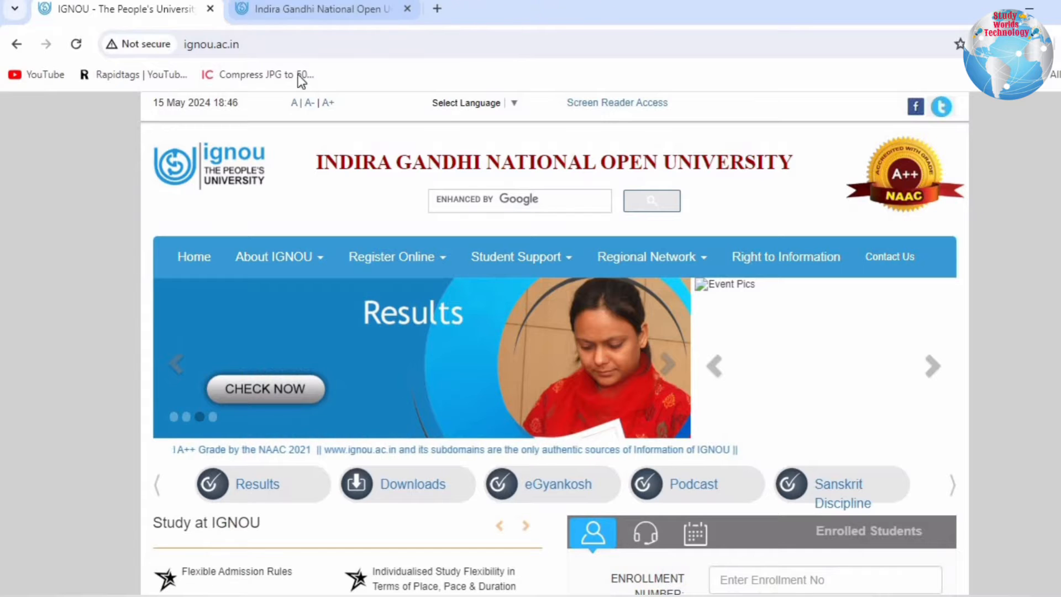
- Switch back to the ODL admission portal and review its admission cycle and application deadline
click(290, 17)
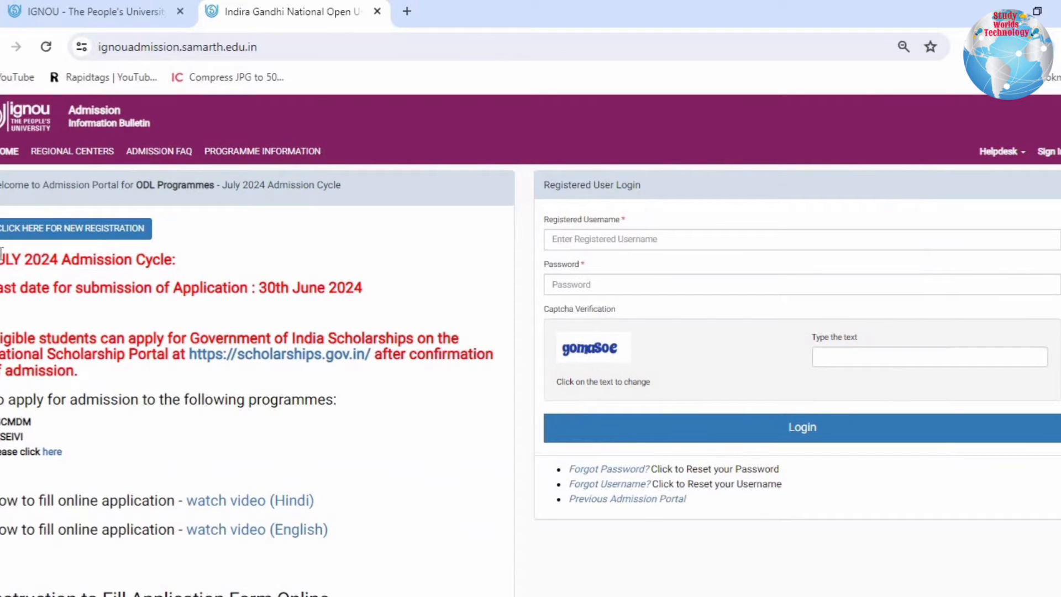
drag(3, 260, 164, 261)
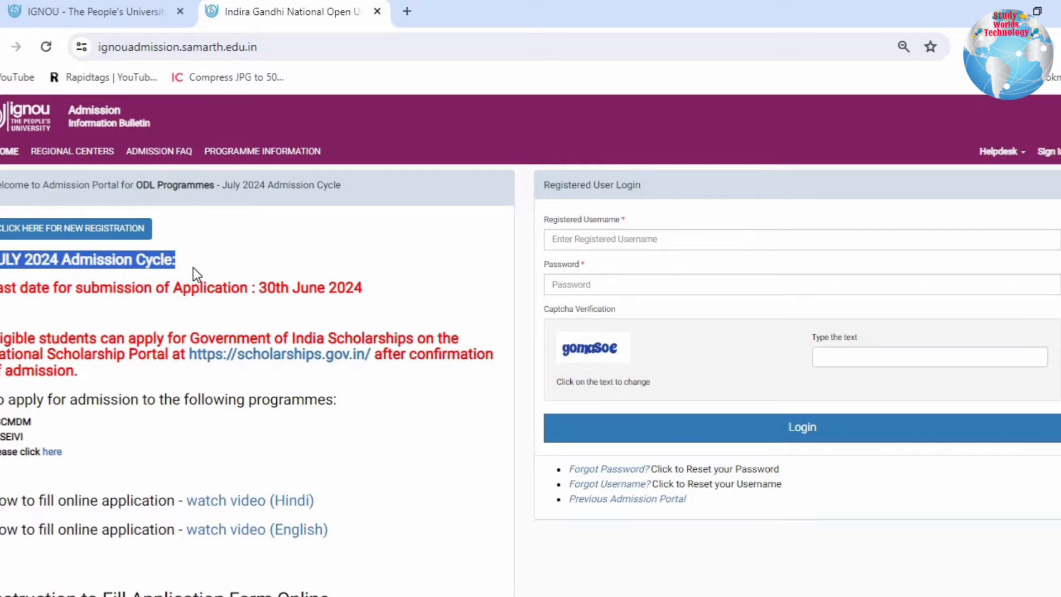
drag(58, 287, 389, 300)
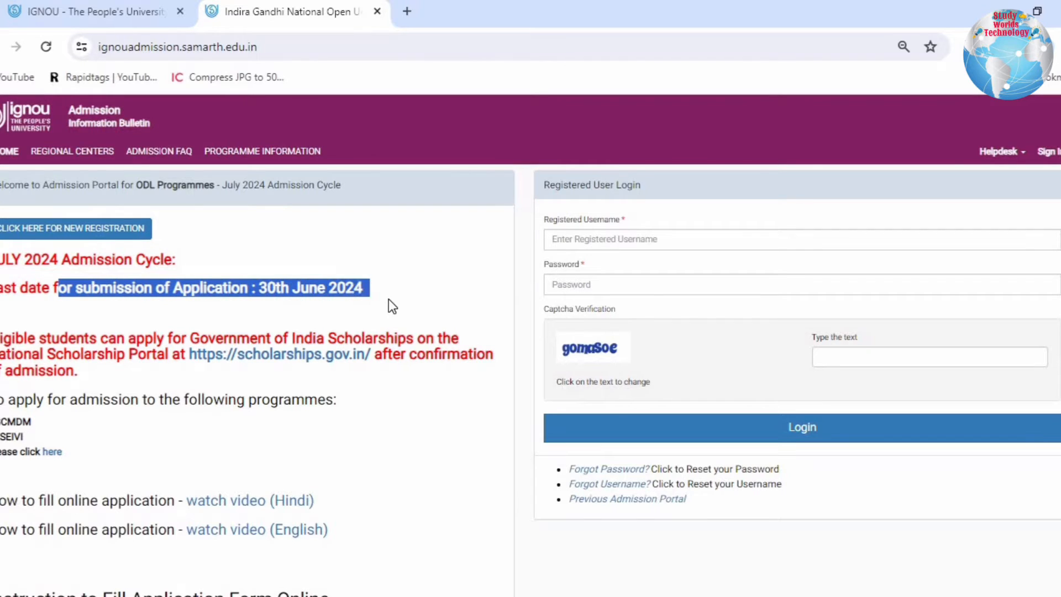
click(389, 290)
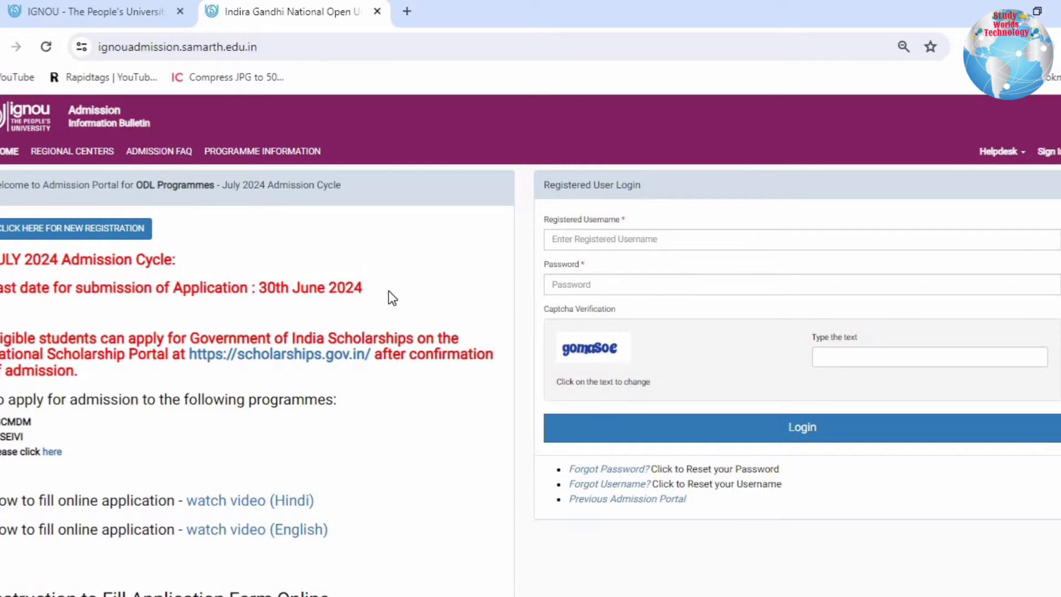
- Review the National Scholarship Portal notice for eligible students on the ODL admission page
drag(1, 338, 414, 360)
click(280, 373)
drag(83, 370, 1, 337)
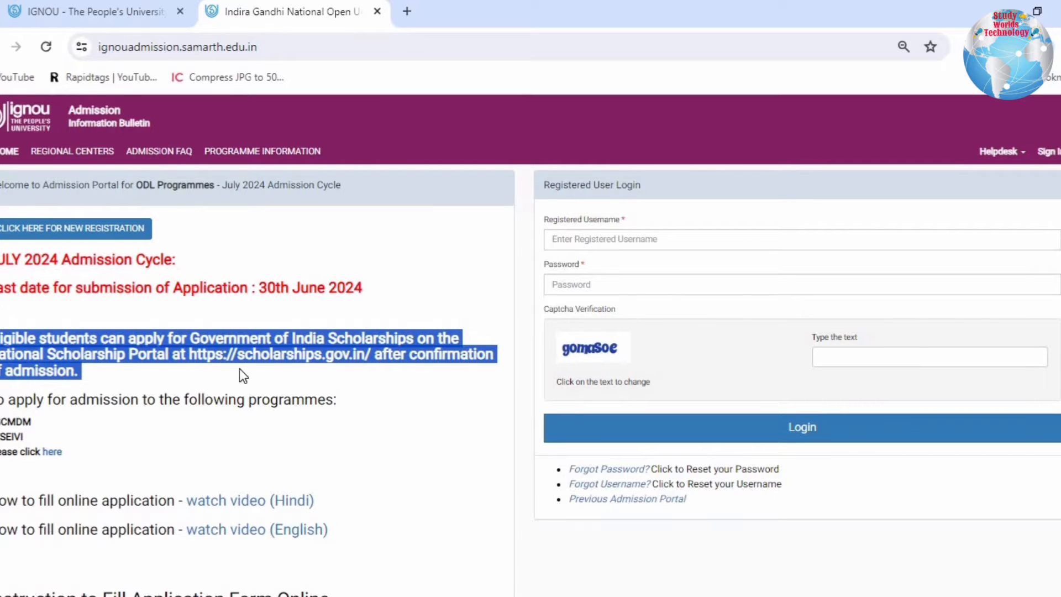
click(339, 386)
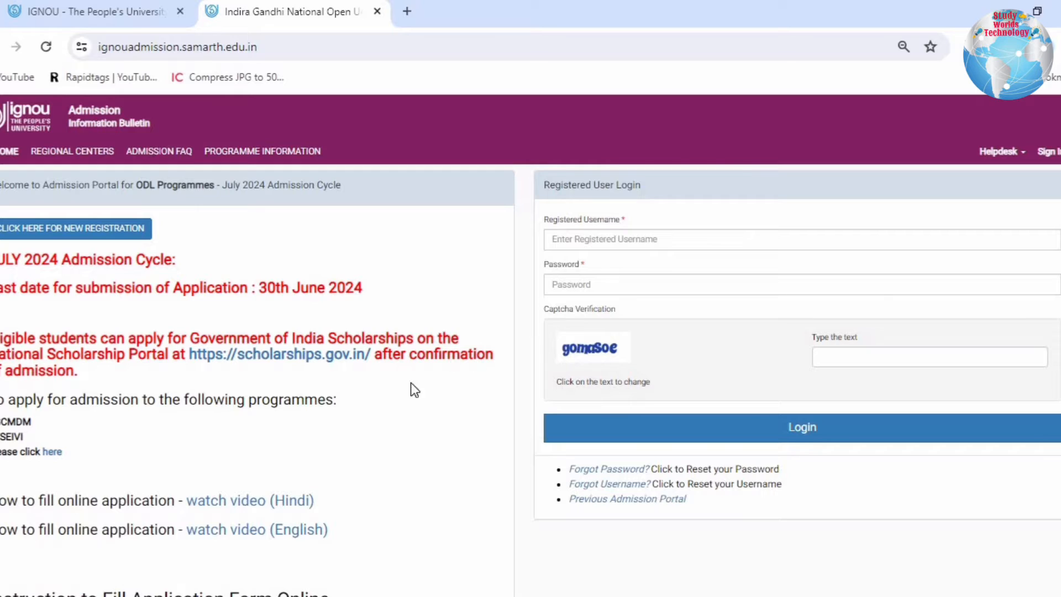
- Read the note on applying for PGCMDM and CESEIVI and open the separate admission portal linked for them
drag(4, 401, 333, 400)
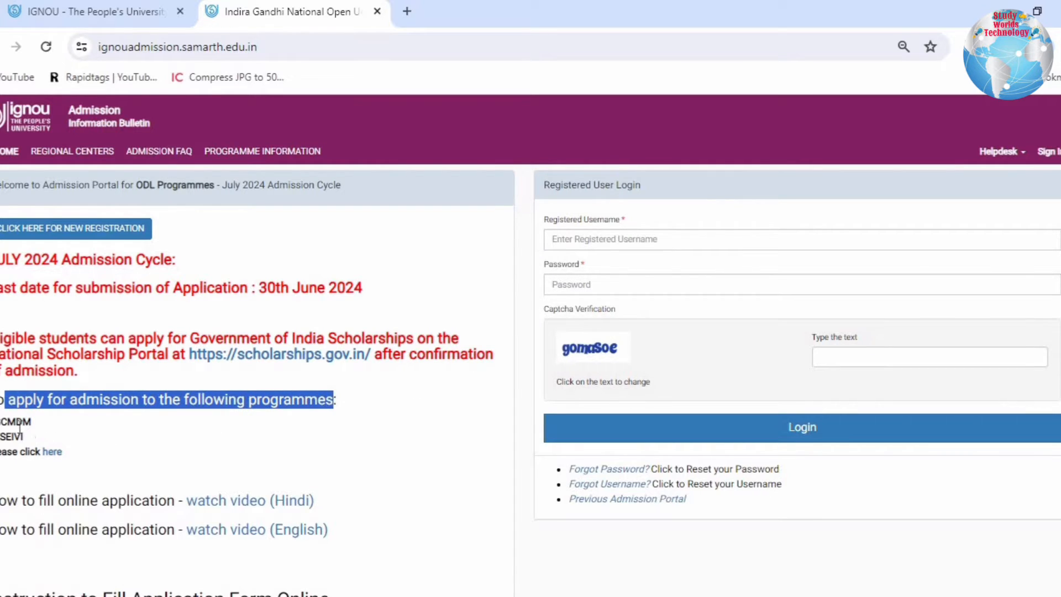
drag(0, 421, 31, 441)
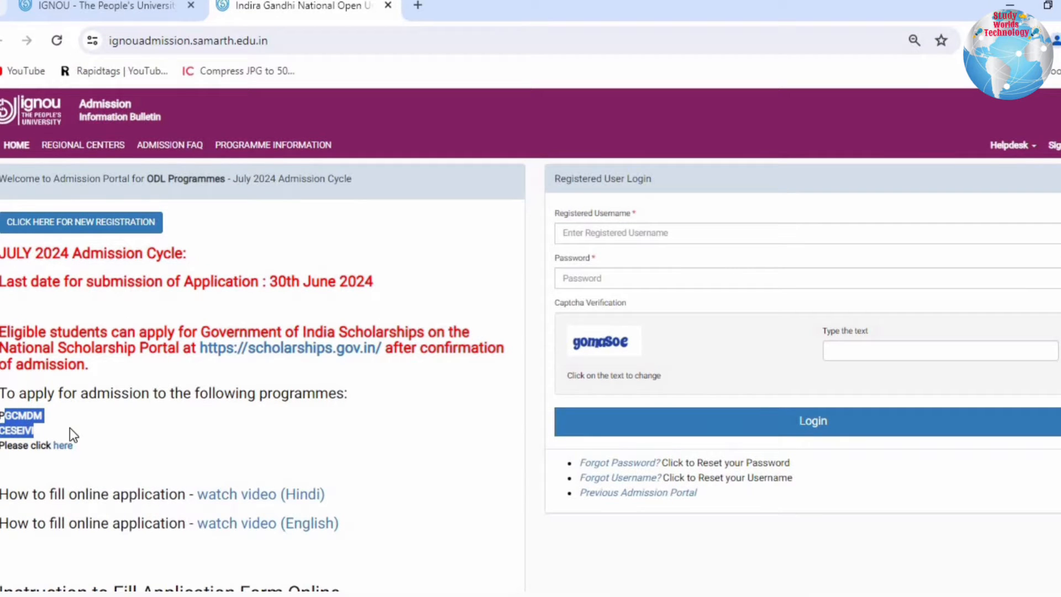
drag(23, 445, 100, 442)
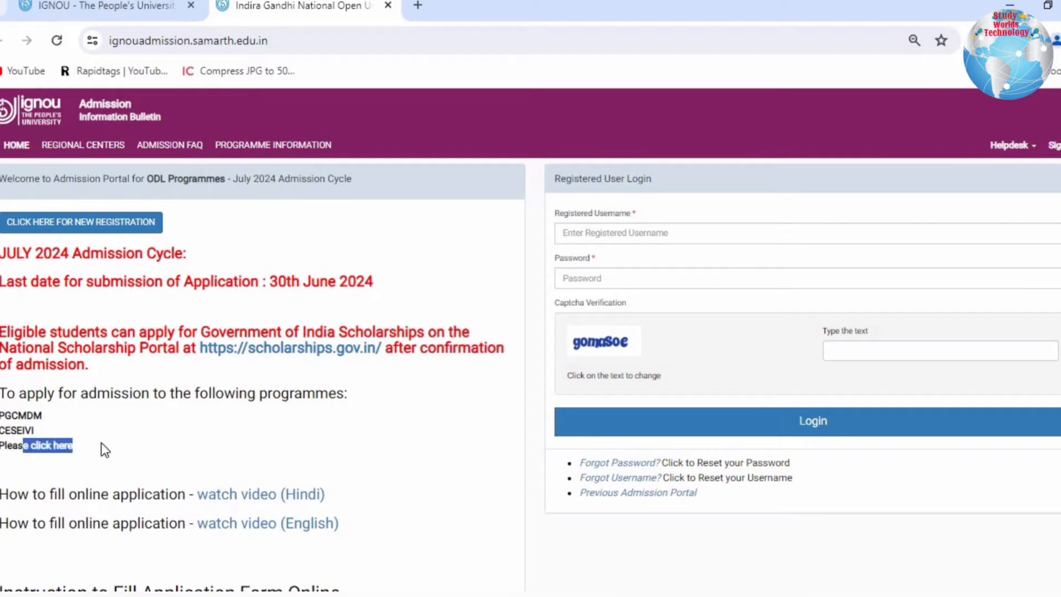
click(64, 444)
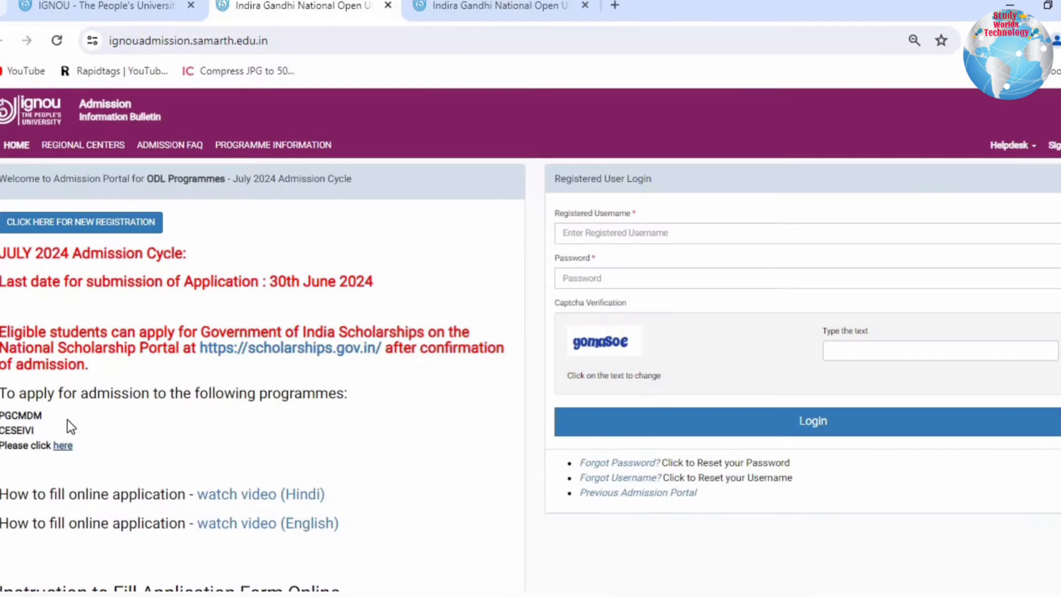
- Return to the ODL portal and read the online form instructions on programme details, prospectus, new registration and contact details
scroll(42, 360, down, 2)
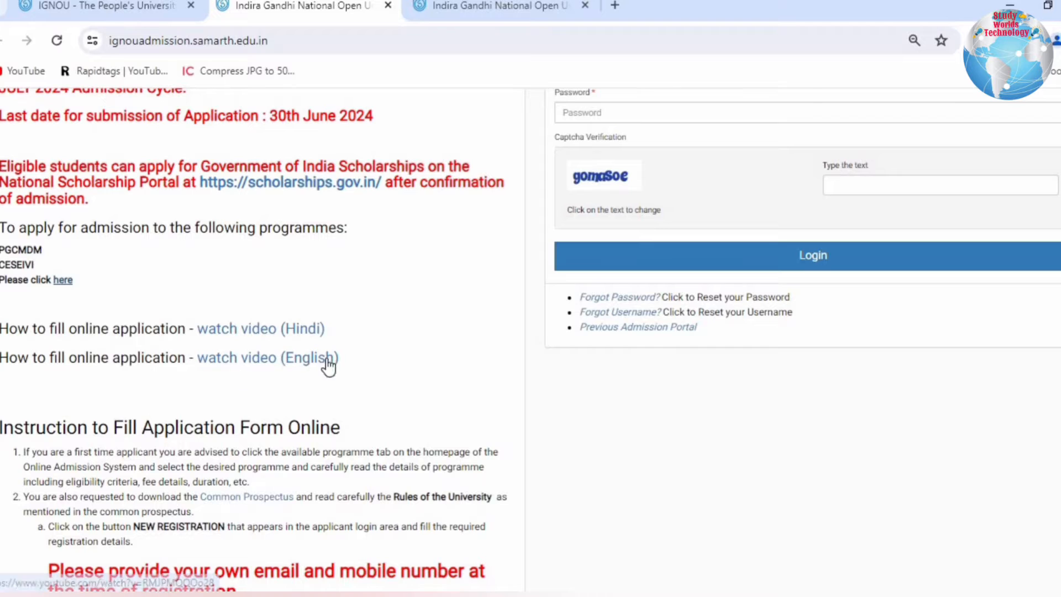
scroll(304, 314, down, 2)
drag(342, 263, 281, 323)
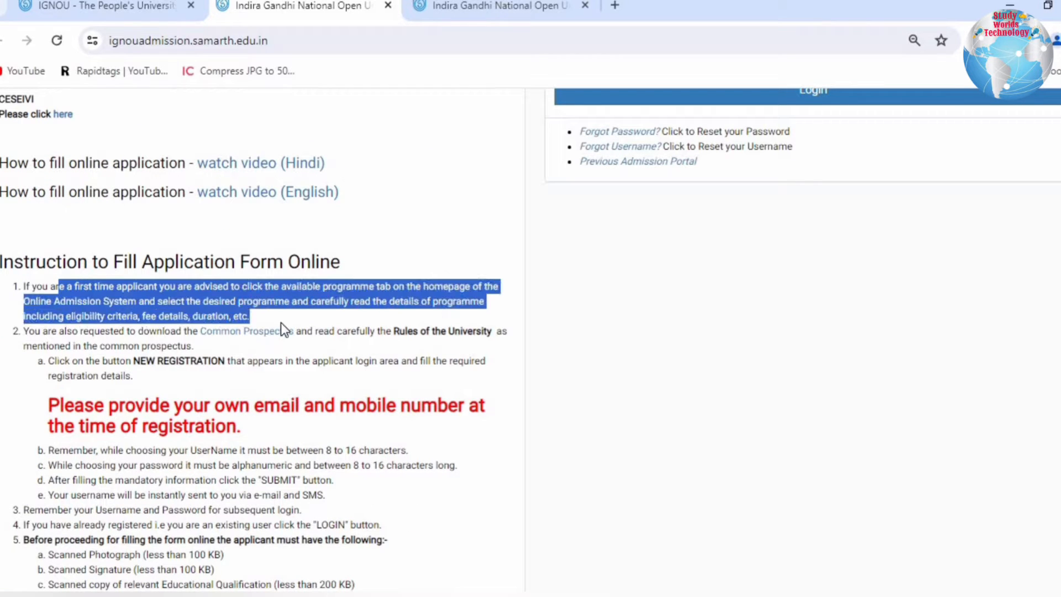
click(275, 309)
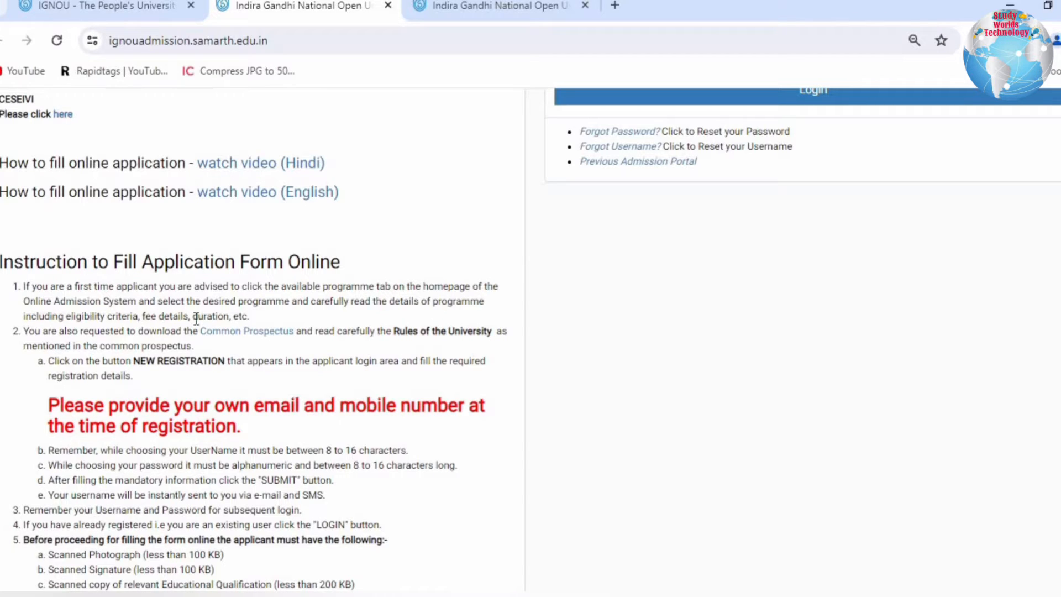
drag(28, 333, 443, 380)
click(317, 332)
drag(85, 405, 307, 421)
click(305, 422)
- Examine the list of scanned documents and their file size limits required before filling the form online
scroll(202, 450, down, 1)
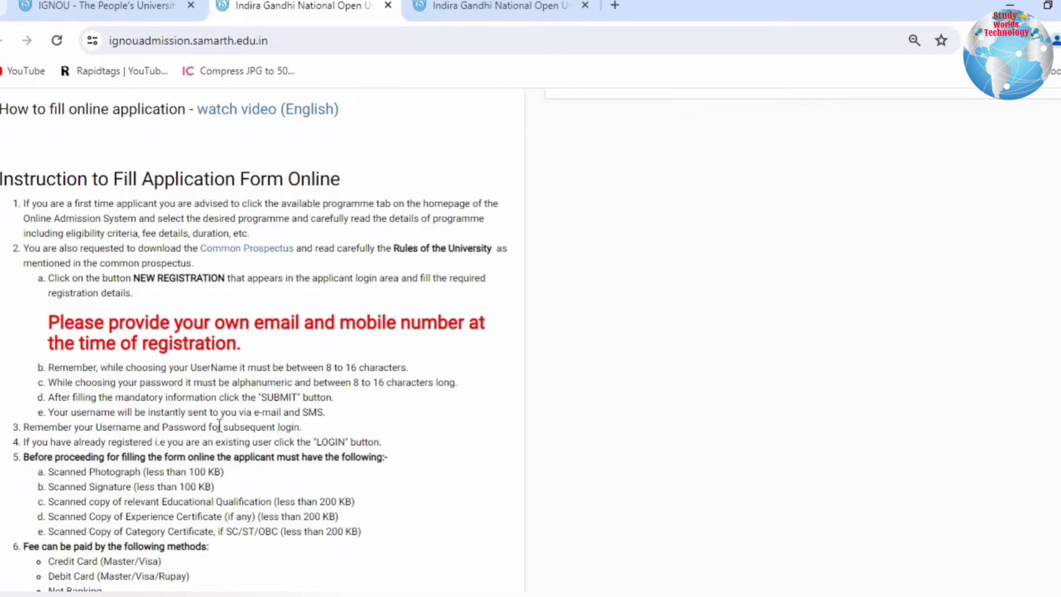
scroll(184, 476, down, 1)
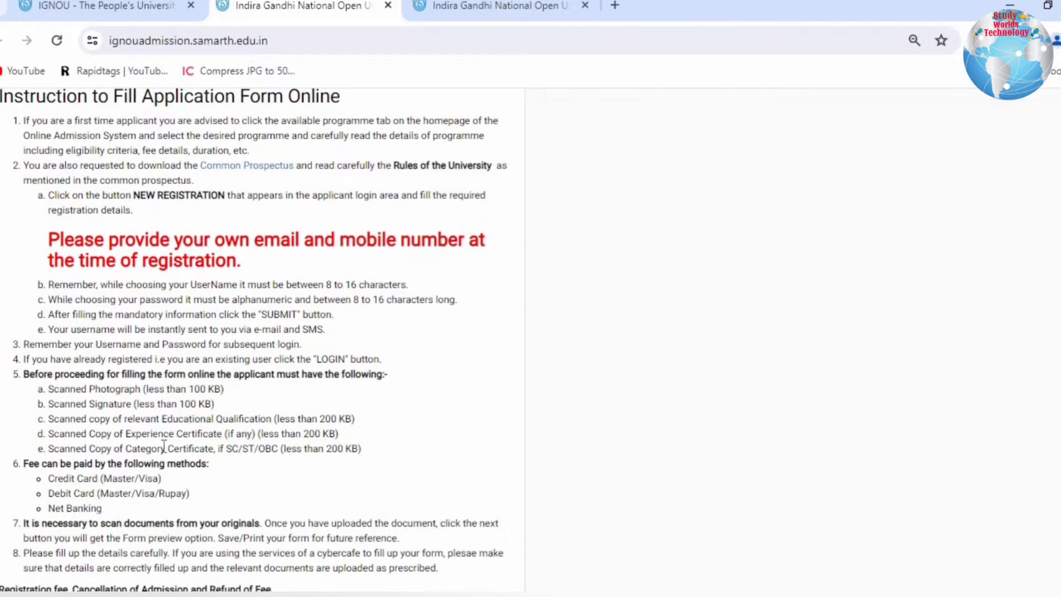
drag(44, 374, 419, 392)
click(418, 393)
mouse_move(91, 393)
mouse_down()
mouse_move(260, 397)
mouse_move(123, 404)
mouse_up()
click(210, 403)
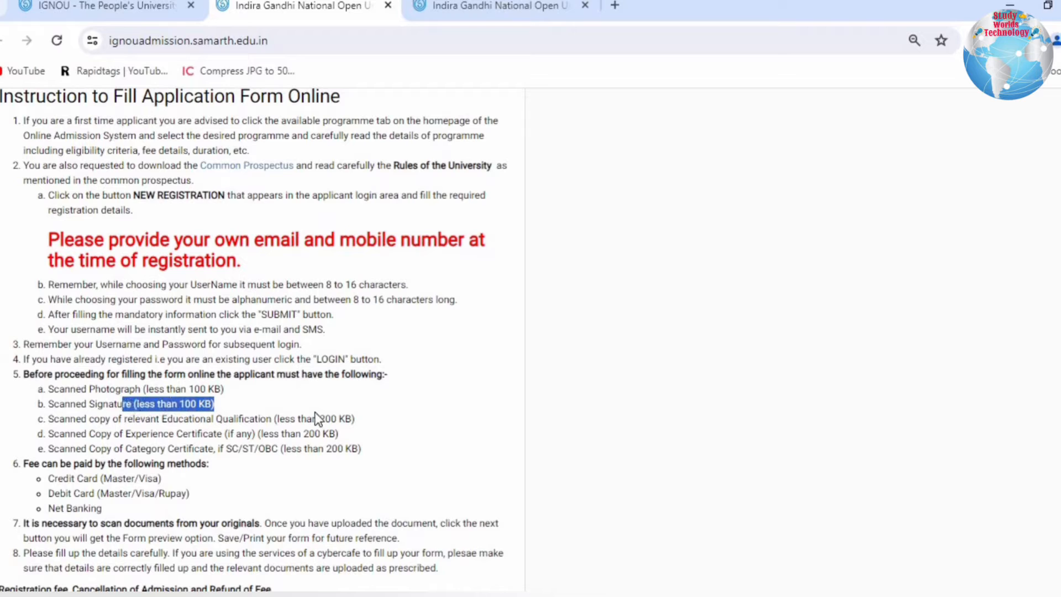
drag(321, 420, 194, 417)
drag(261, 419, 339, 453)
click(339, 453)
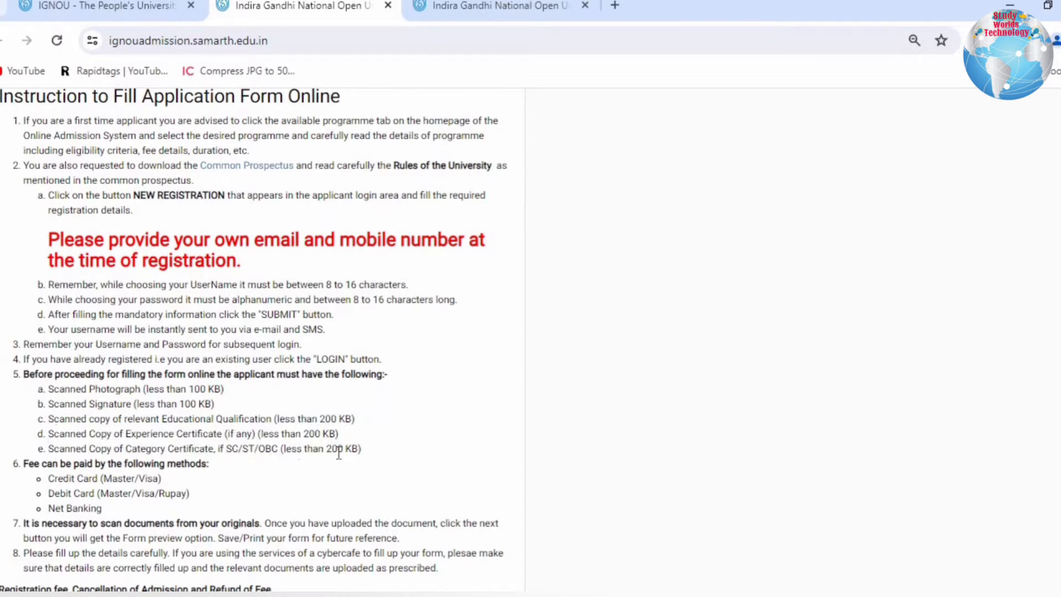
scroll(212, 423, down, 2)
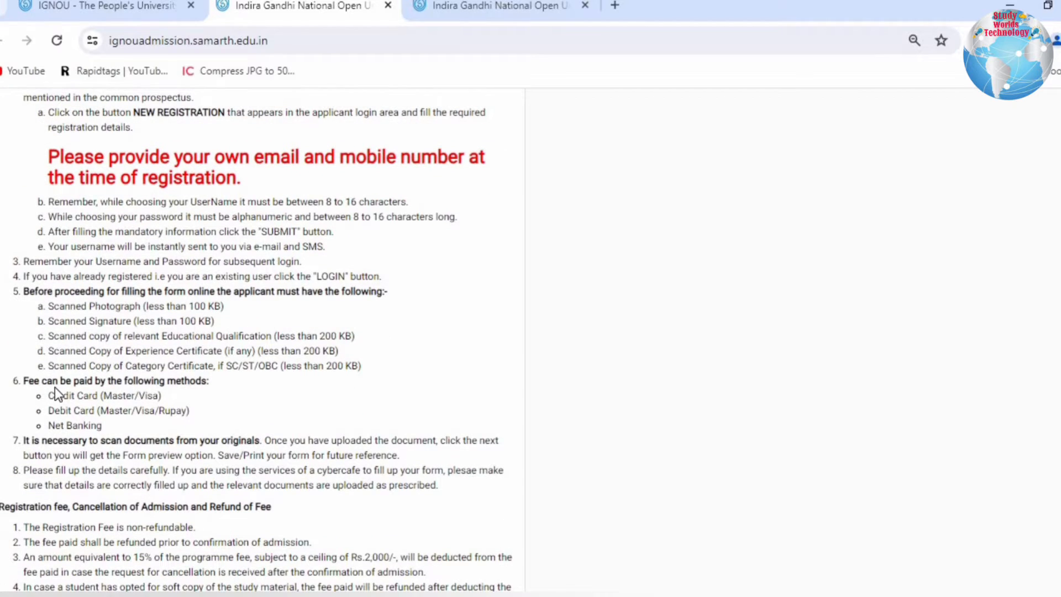
- Read the instructions on fee payment methods, scanning documents from originals and filling in the details carefully
drag(53, 382, 104, 424)
scroll(104, 425, down, 2)
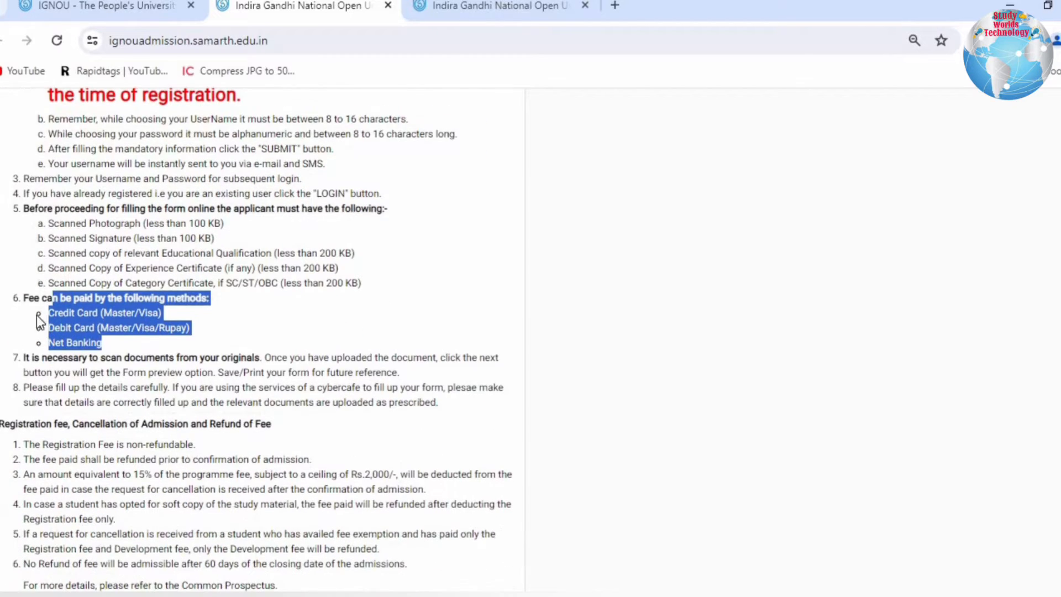
drag(42, 357, 265, 354)
click(298, 355)
scroll(324, 329, down, 2)
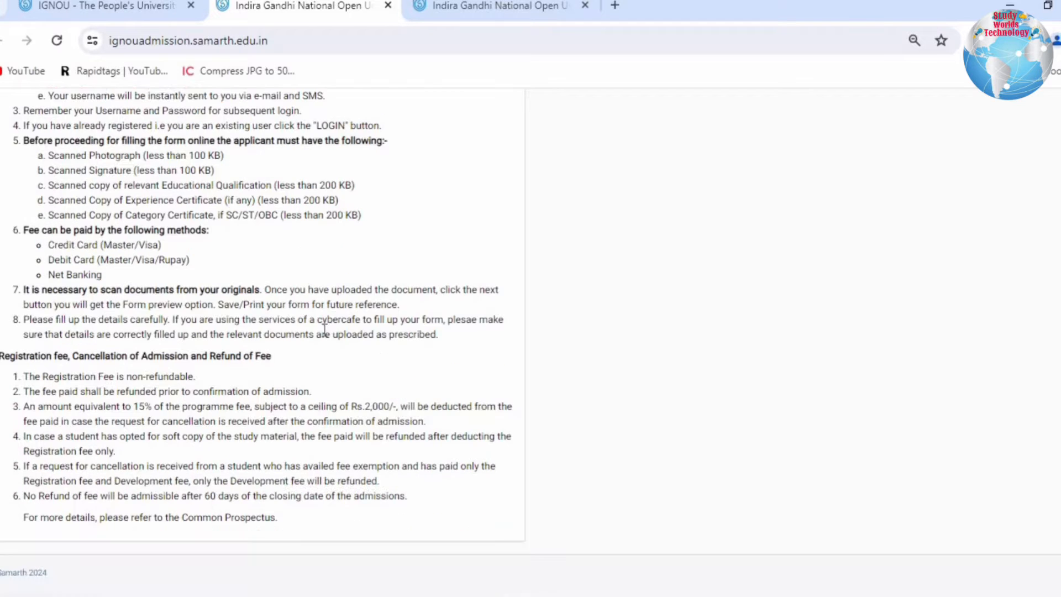
- Read the first two refund rules, covering the registration fee and fees paid before confirmation of admission
drag(7, 355, 206, 376)
click(284, 361)
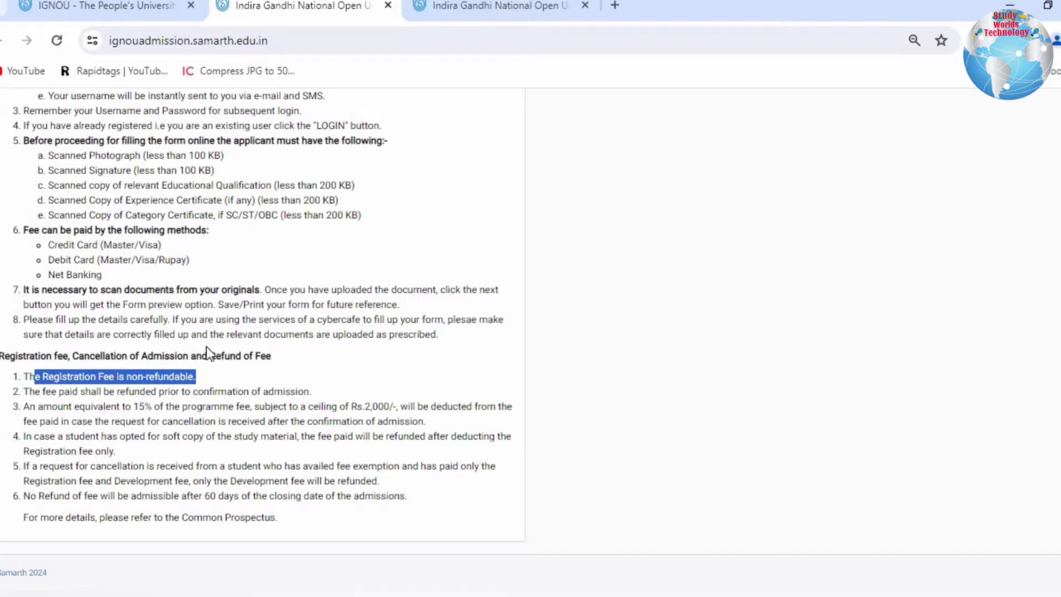
click(216, 373)
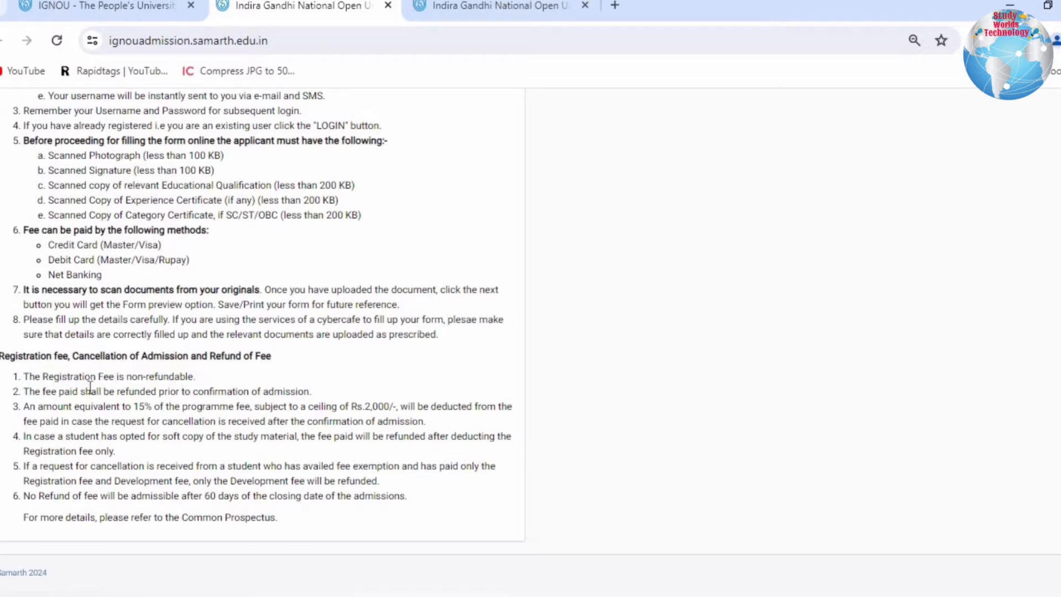
mouse_move(47, 391)
mouse_down()
mouse_move(312, 395)
mouse_move(61, 389)
mouse_up()
click(317, 396)
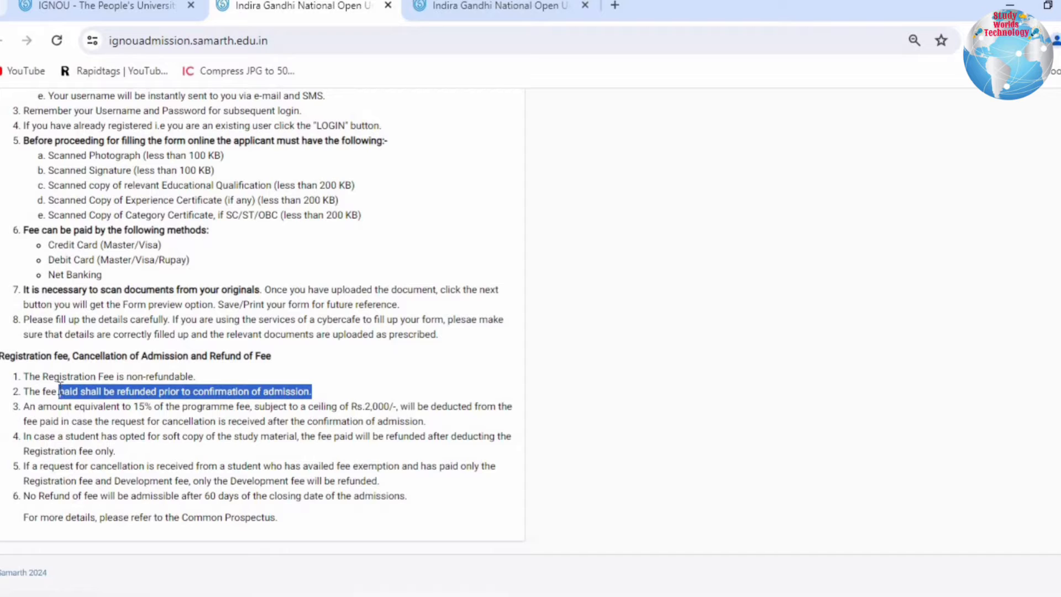
click(304, 399)
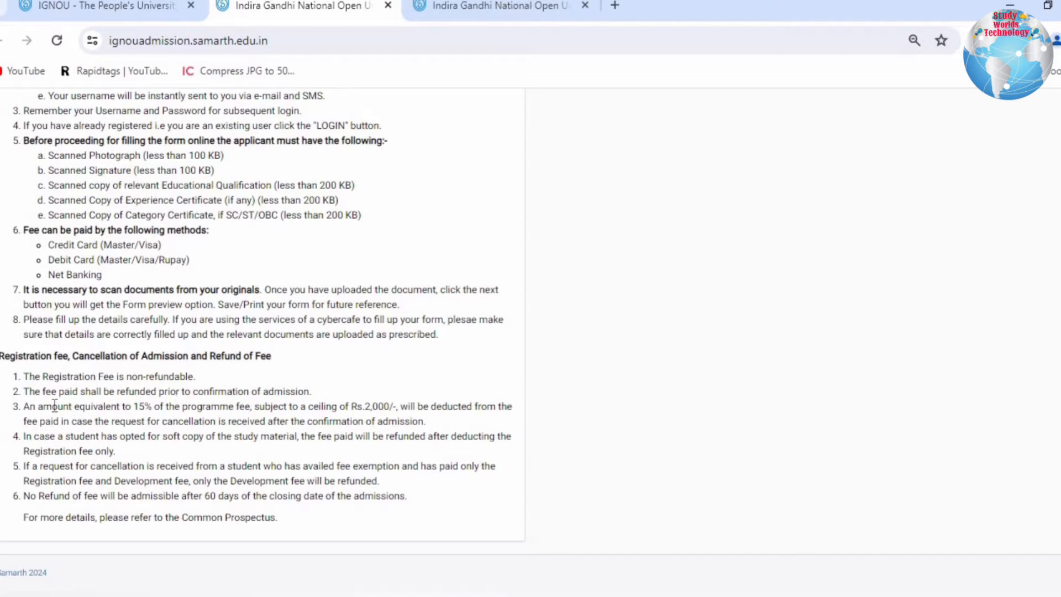
- Examine the rules on deductions for cancellation after confirmation and on refunds for students who opted for soft-copy study material
drag(48, 405, 390, 412)
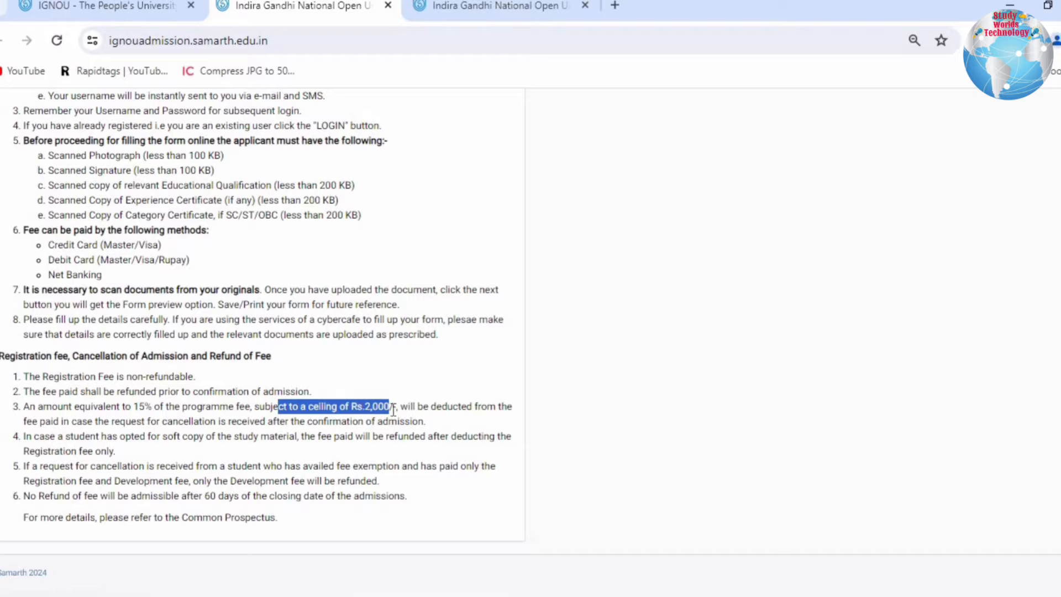
drag(457, 407, 503, 410)
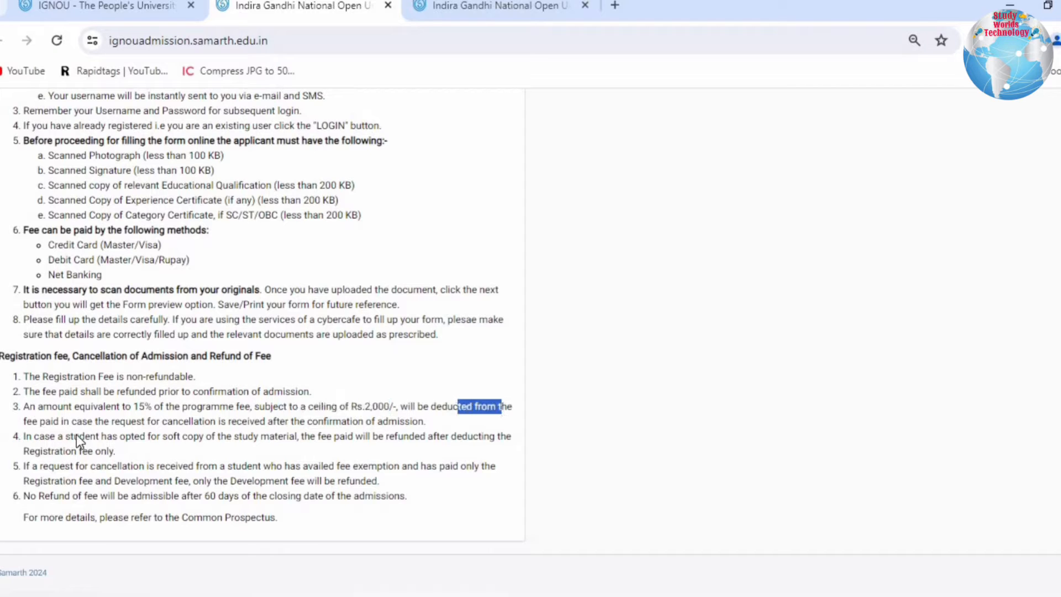
drag(39, 423, 479, 451)
click(430, 423)
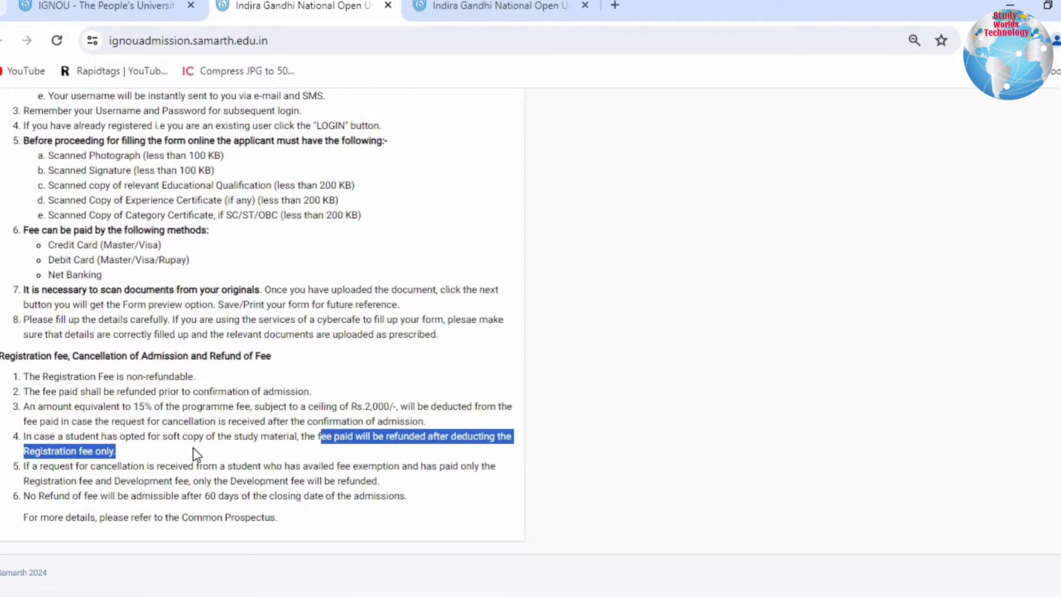
click(177, 452)
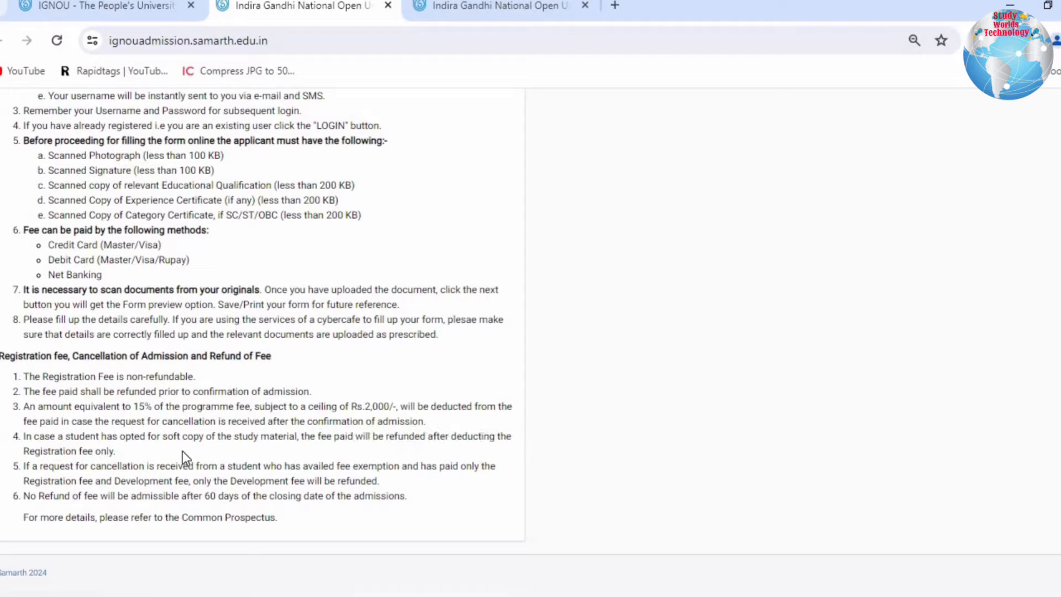
shift+click(55, 443)
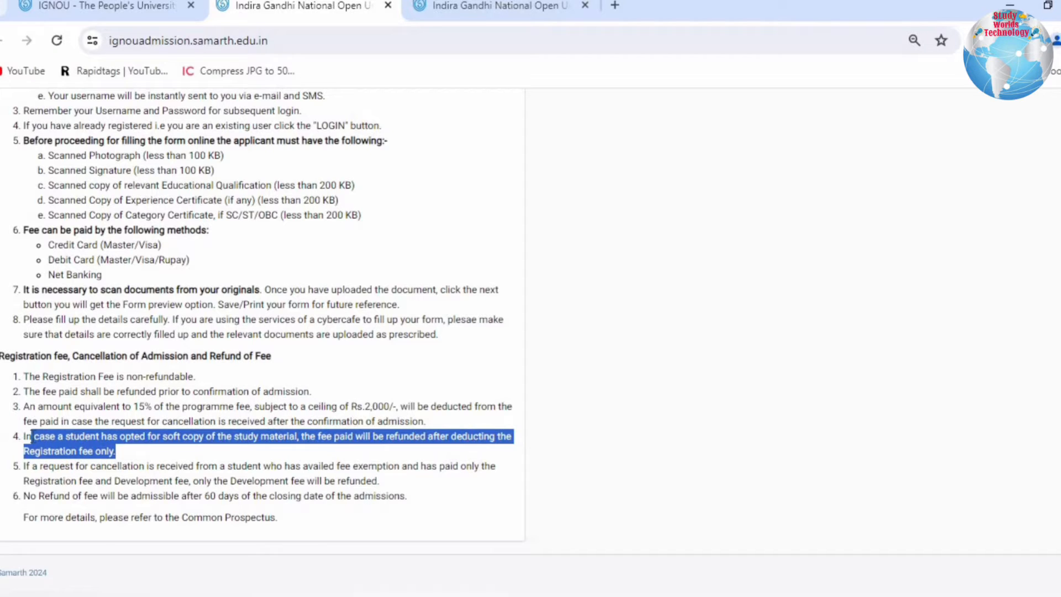
click(47, 458)
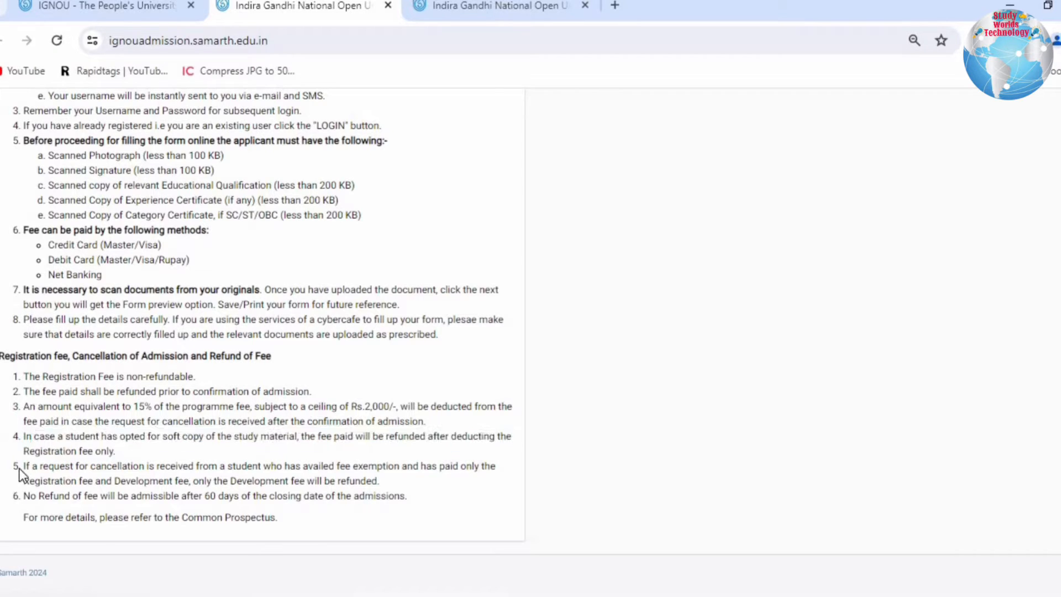
- Read the remaining refund rules on fee-exempted students, the refund time limit and the Common Prospectus reference
drag(24, 467, 396, 486)
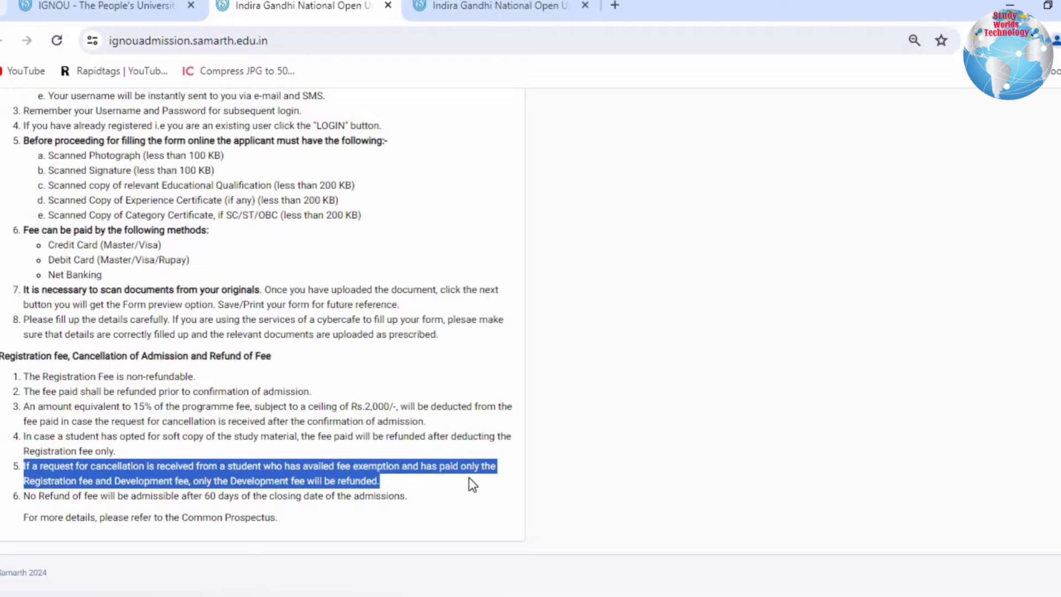
click(468, 480)
drag(120, 481, 386, 483)
click(387, 483)
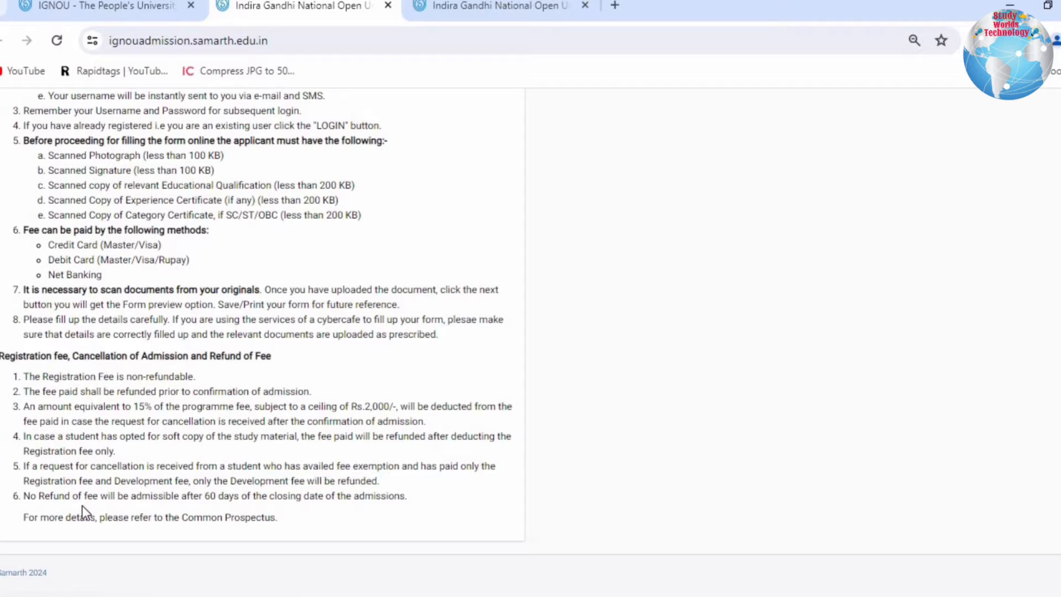
drag(48, 500, 32, 423)
drag(39, 516, 287, 515)
click(202, 517)
drag(133, 392, 280, 520)
- Open the regional centres' websites list from the ODL portal, look it over and return to the portal
scroll(280, 520, up, 10)
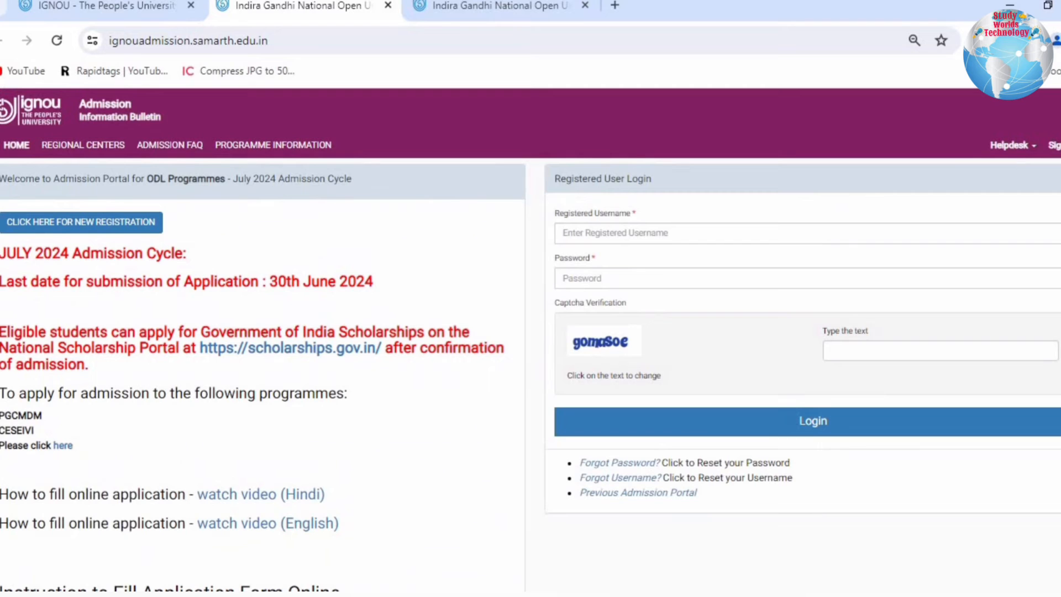
click(81, 146)
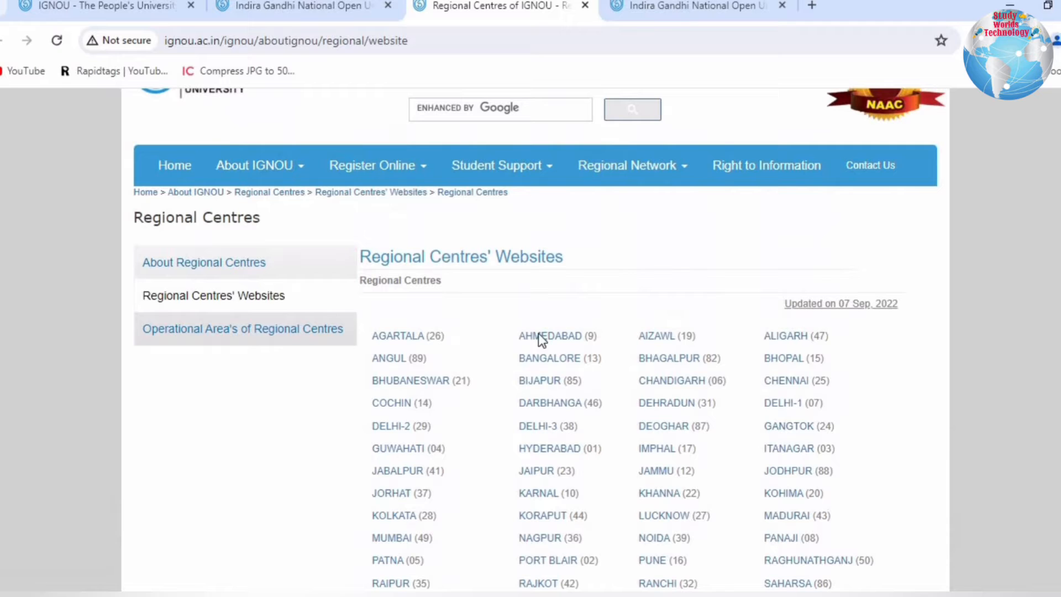
click(309, 10)
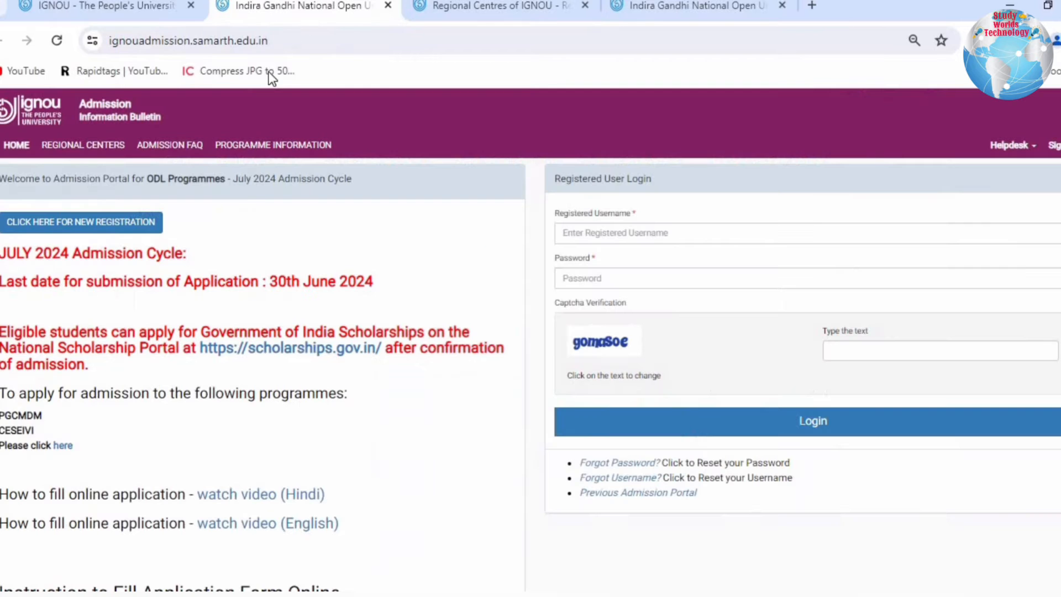
- Open the admission FAQ page and skim its list of questions
click(190, 147)
scroll(166, 383, down, 15)
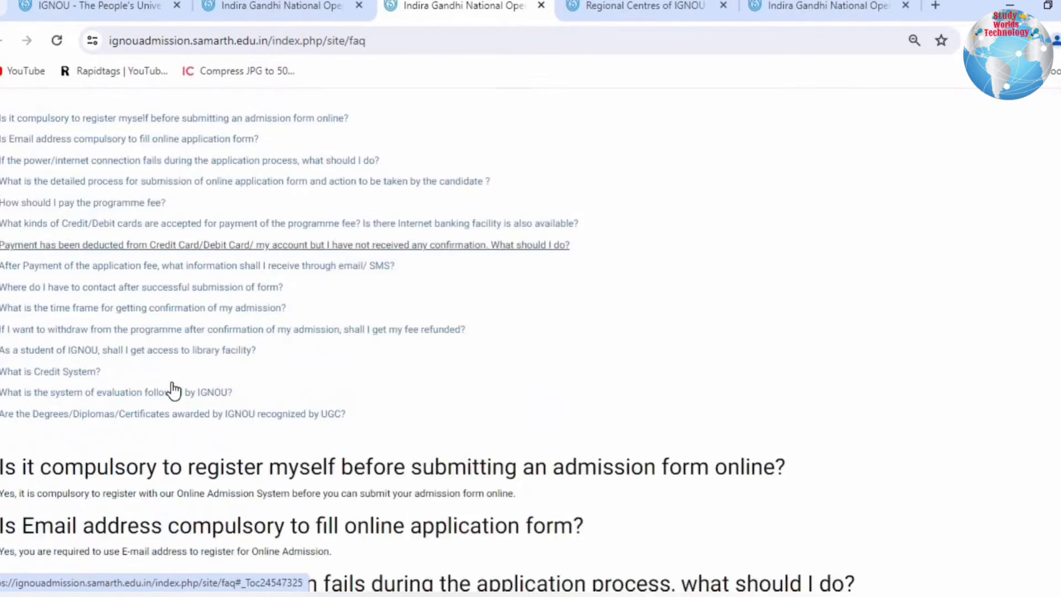
scroll(173, 390, up, 15)
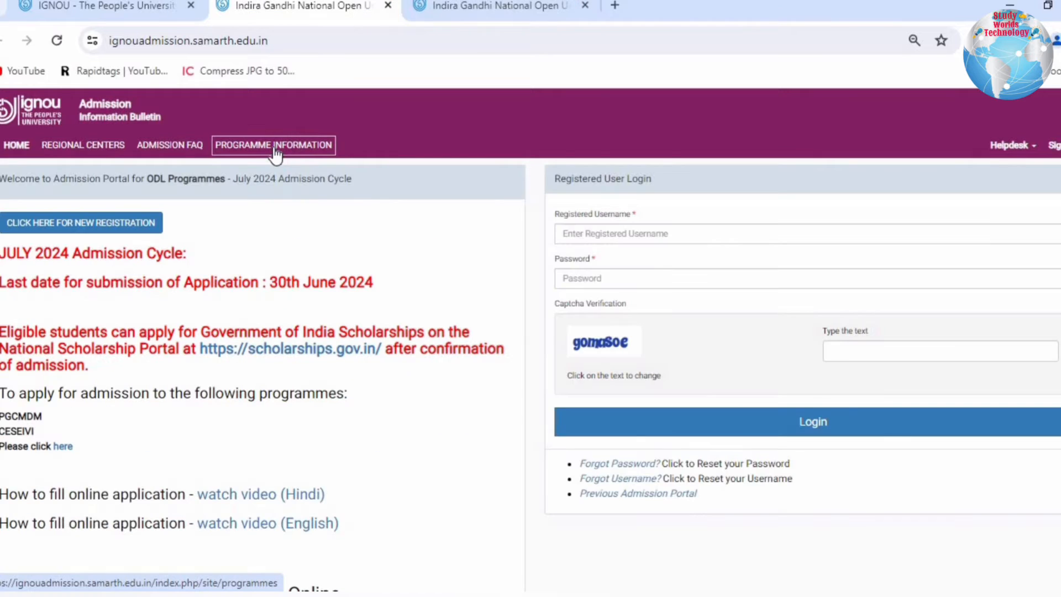
- Open the programme information page and browse the available certificate, bachelor's and master's programmes
click(276, 152)
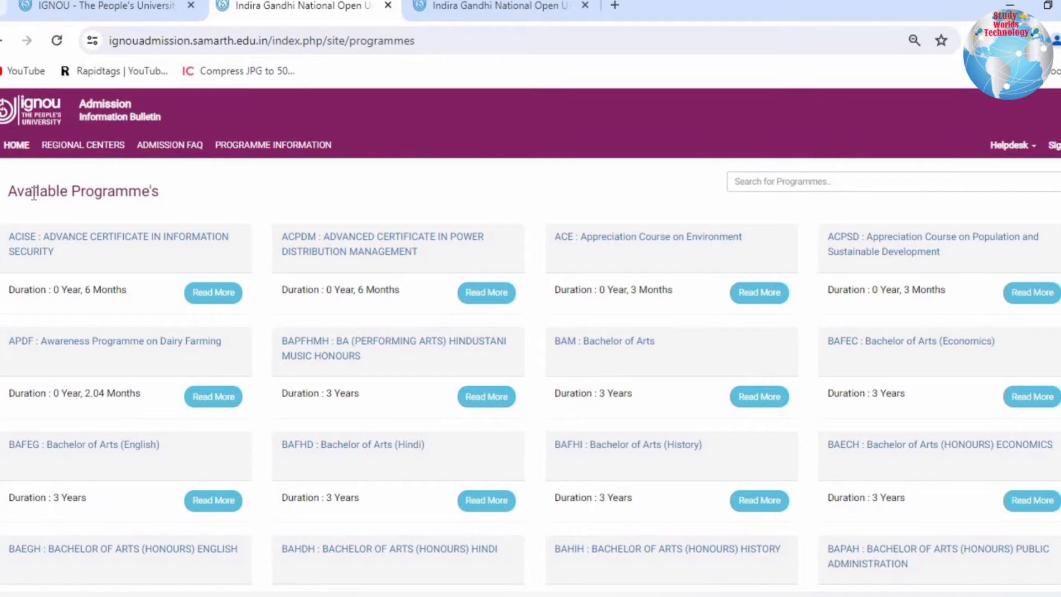
drag(33, 192, 149, 196)
scroll(680, 452, down, 1)
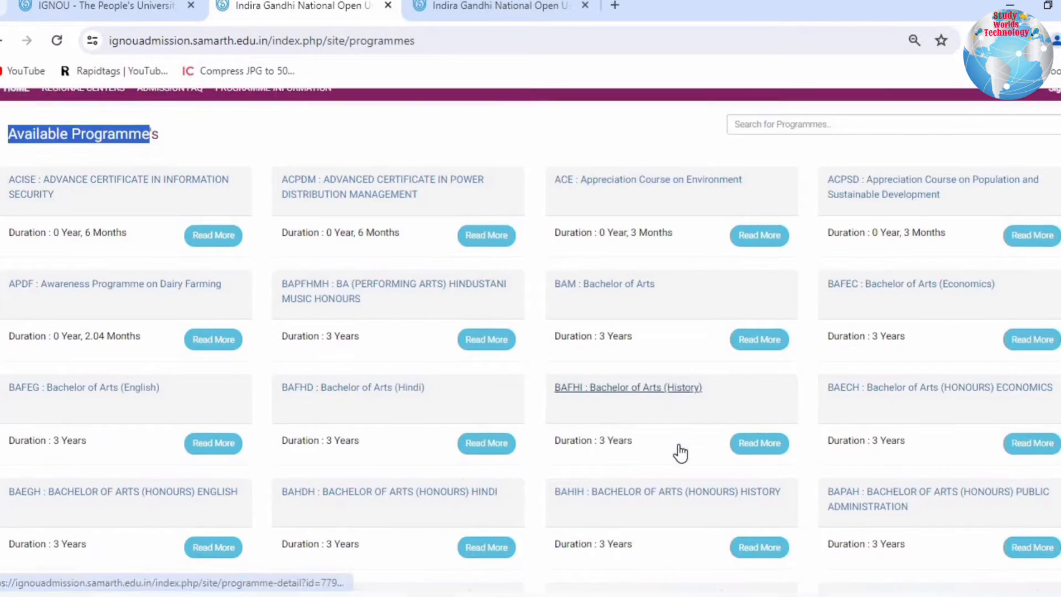
scroll(680, 452, down, 20)
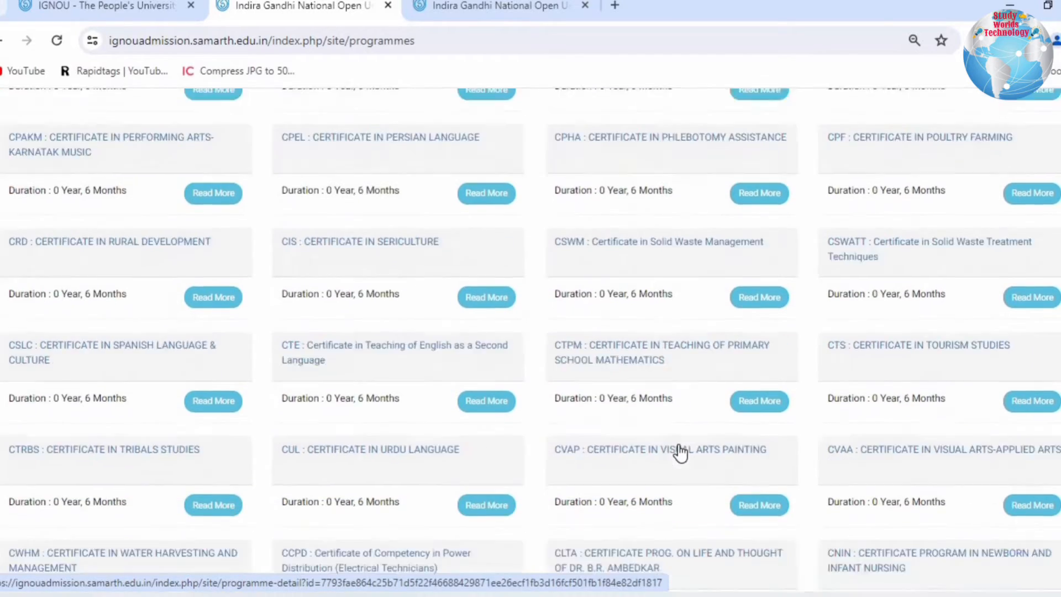
scroll(680, 452, down, 20)
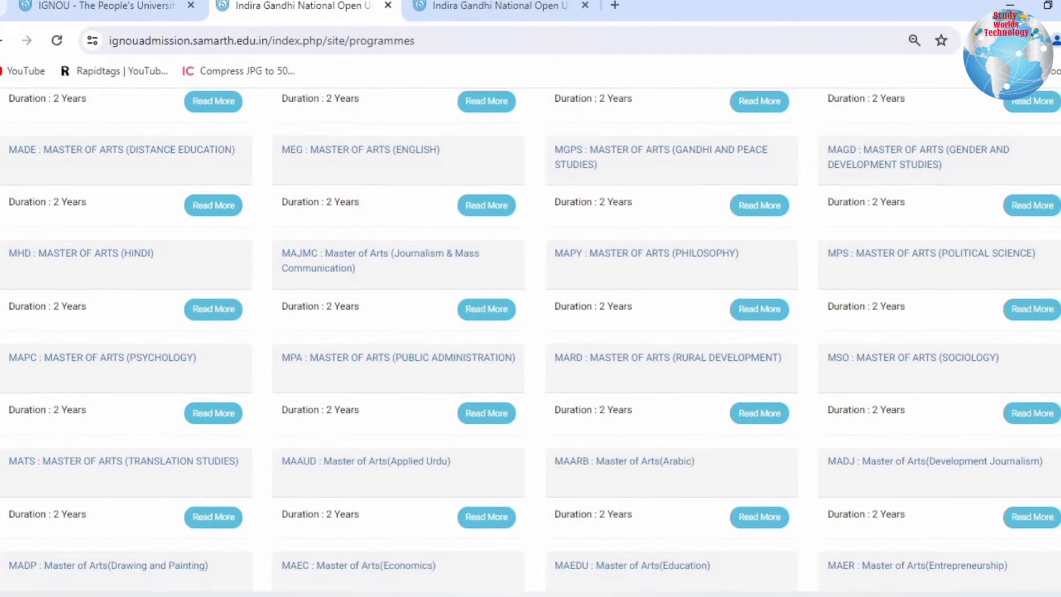
scroll(655, 195, up, 20)
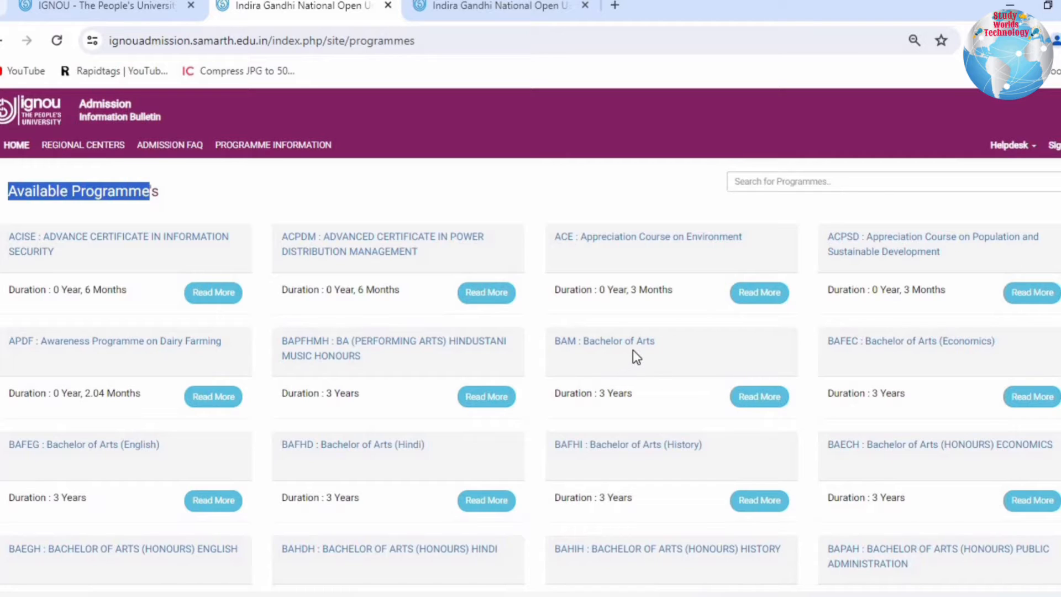
- Open the details of BAM : Bachelor of Arts and read its programme type, mode and school
click(751, 398)
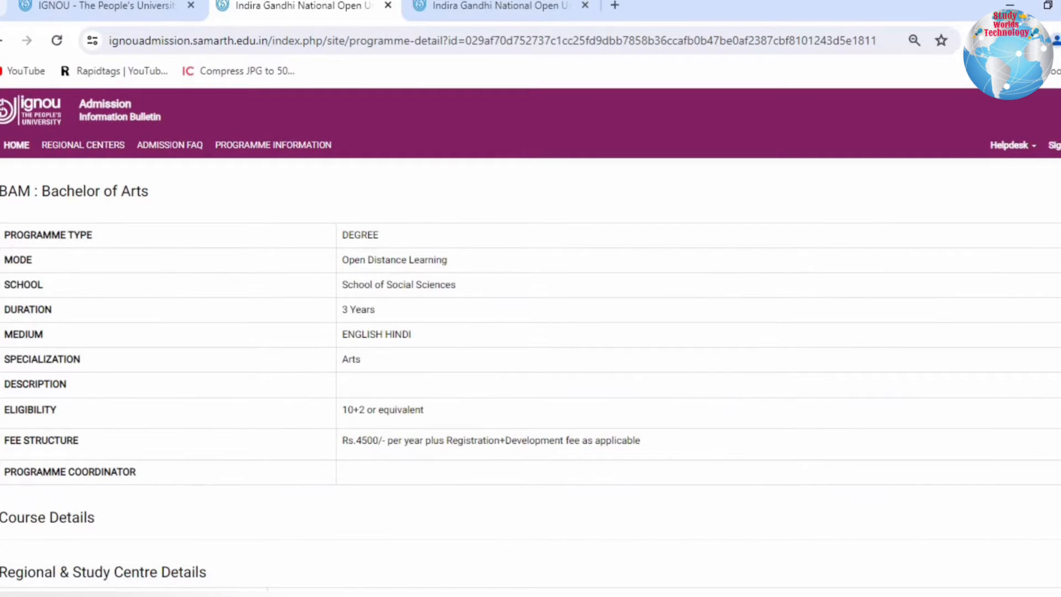
drag(17, 235, 502, 266)
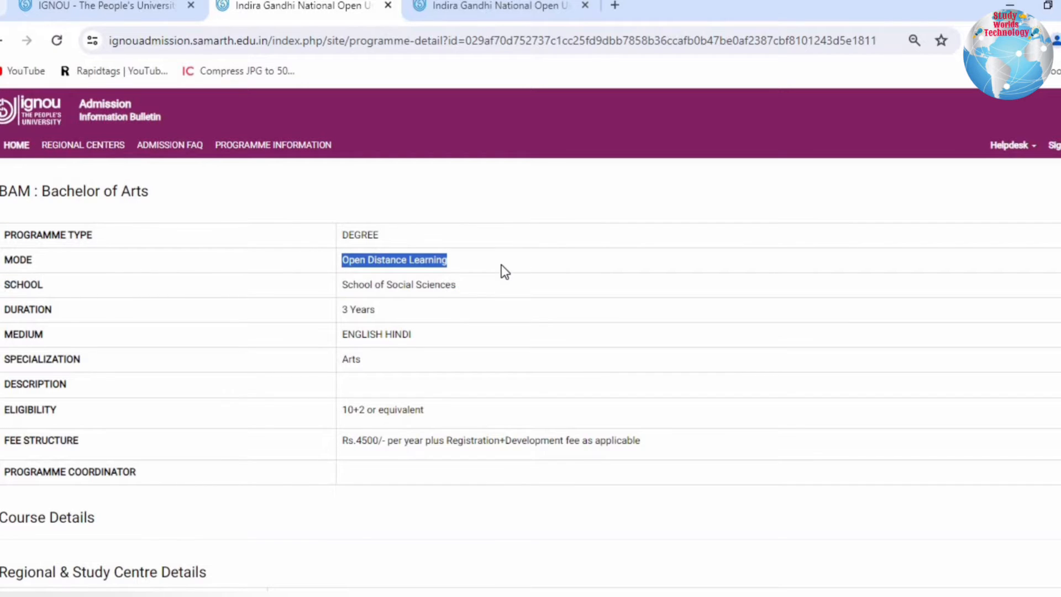
click(500, 267)
drag(346, 284, 474, 298)
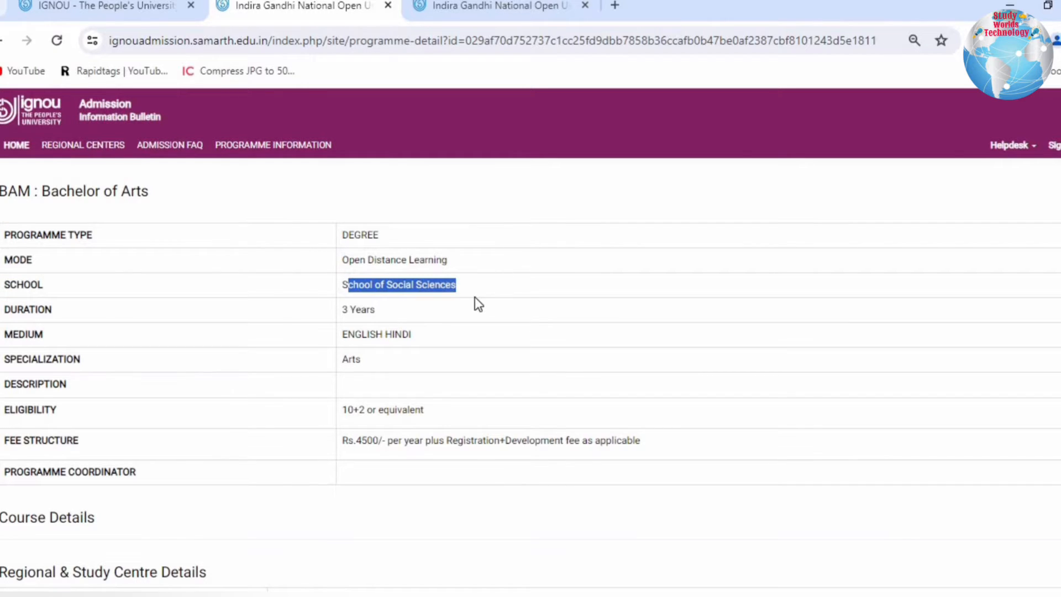
click(474, 298)
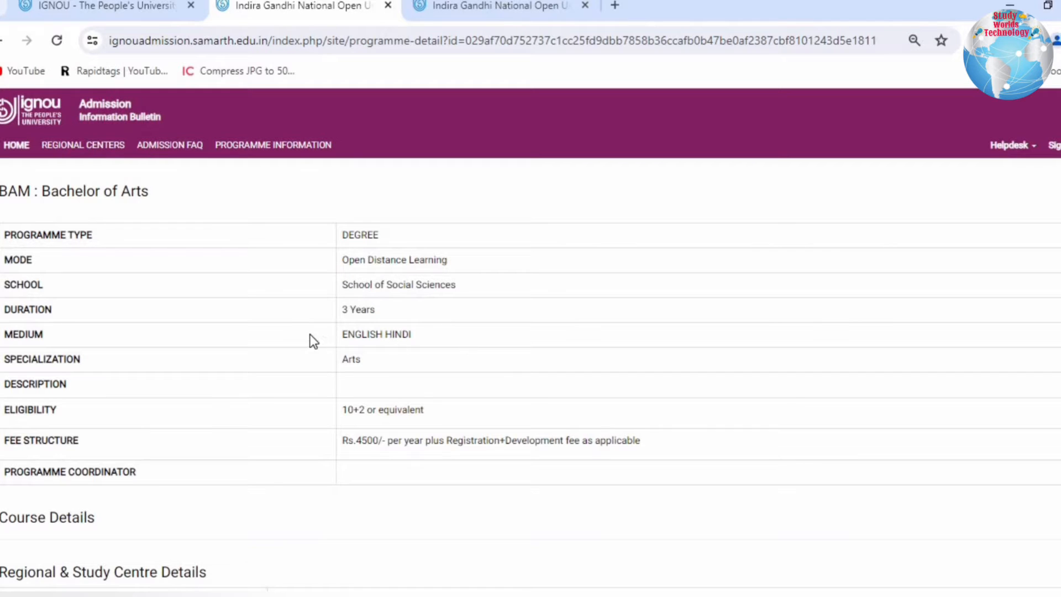
- Examine the medium, specialization, eligibility and fee structure of the Bachelor of Arts programme
drag(340, 335, 413, 337)
click(366, 364)
triple_click(341, 368)
triple_click(466, 416)
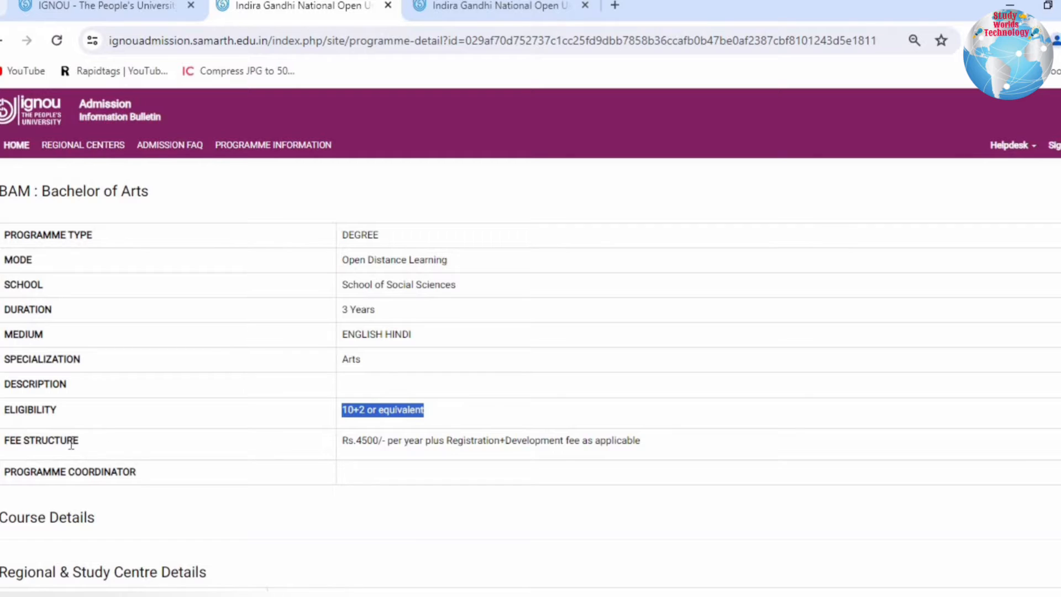
drag(49, 441, 663, 450)
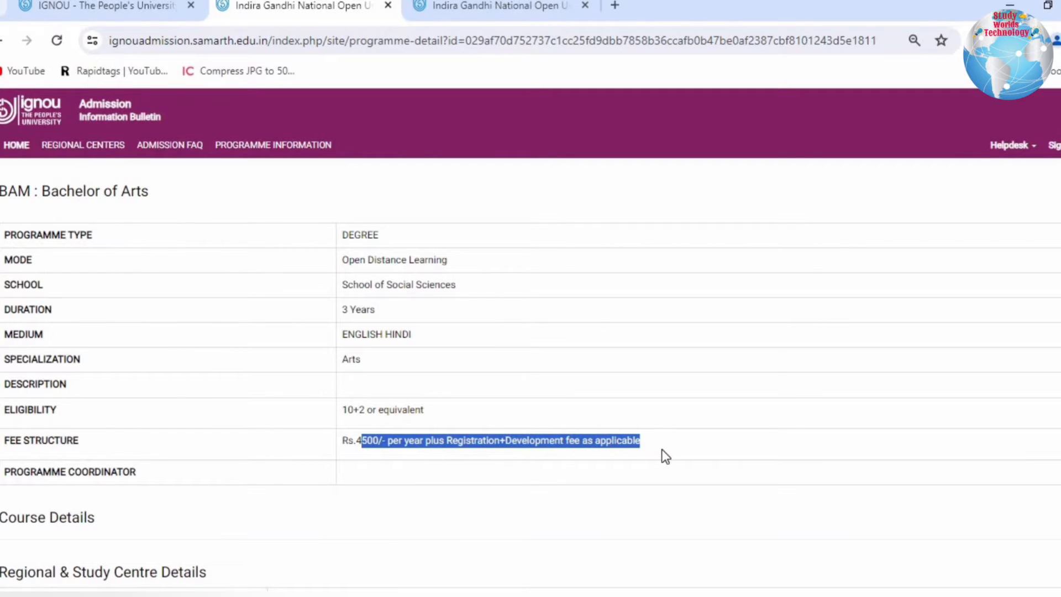
click(661, 449)
drag(473, 442, 678, 452)
click(597, 450)
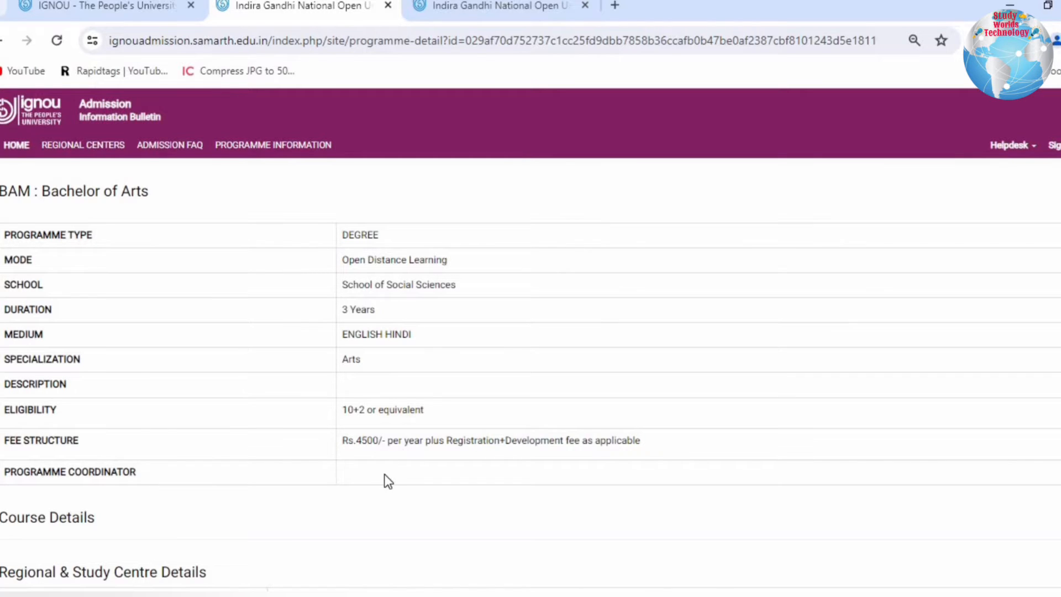
- Look through the regional and study centre details listed for the Bachelor of Arts programme
scroll(383, 473, down, 3)
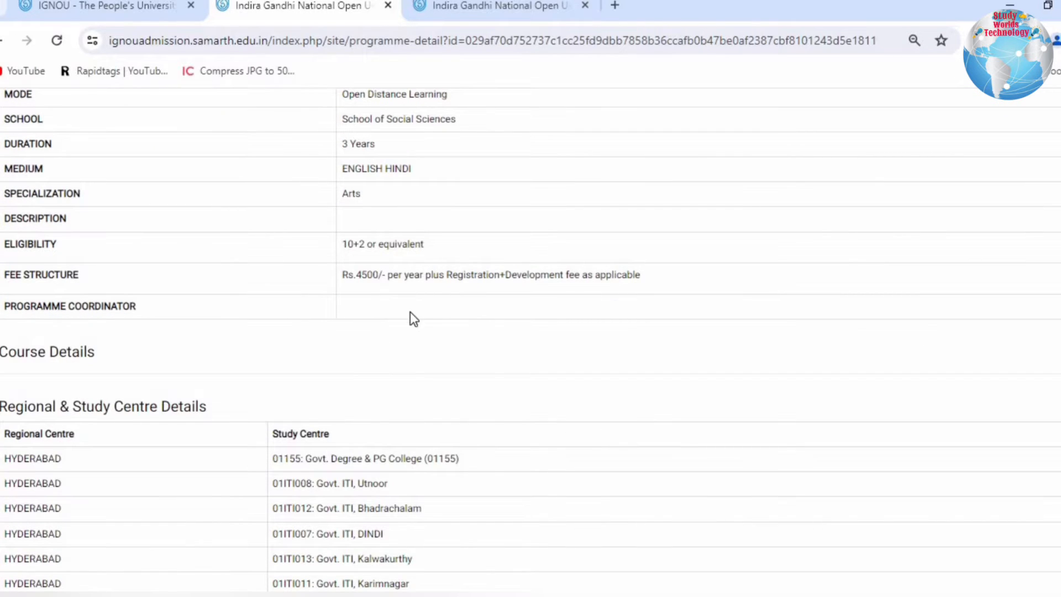
scroll(410, 313, down, 4)
scroll(57, 189, up, 2)
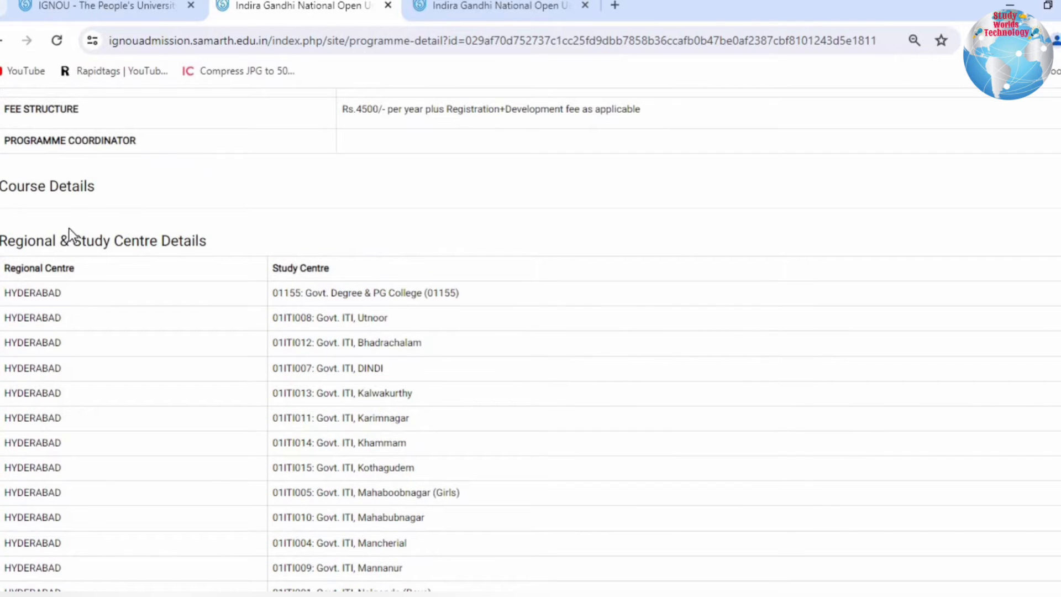
drag(52, 241, 268, 251)
scroll(321, 347, down, 17)
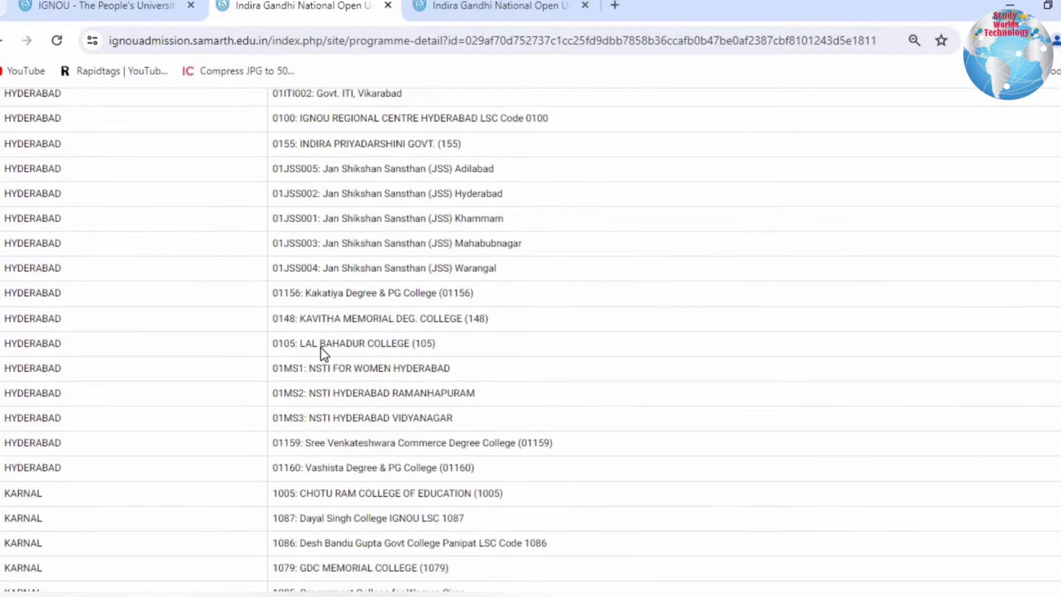
scroll(321, 347, down, 20)
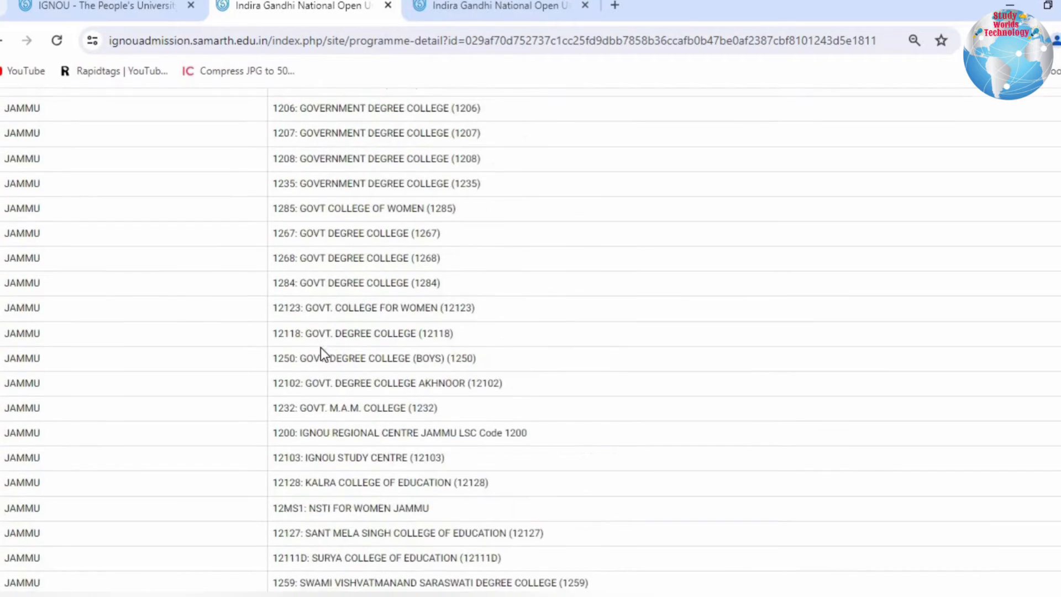
- Finish looking through the Bachelor of Arts study centres and the programme list, and close the programme information page
scroll(321, 347, down, 15)
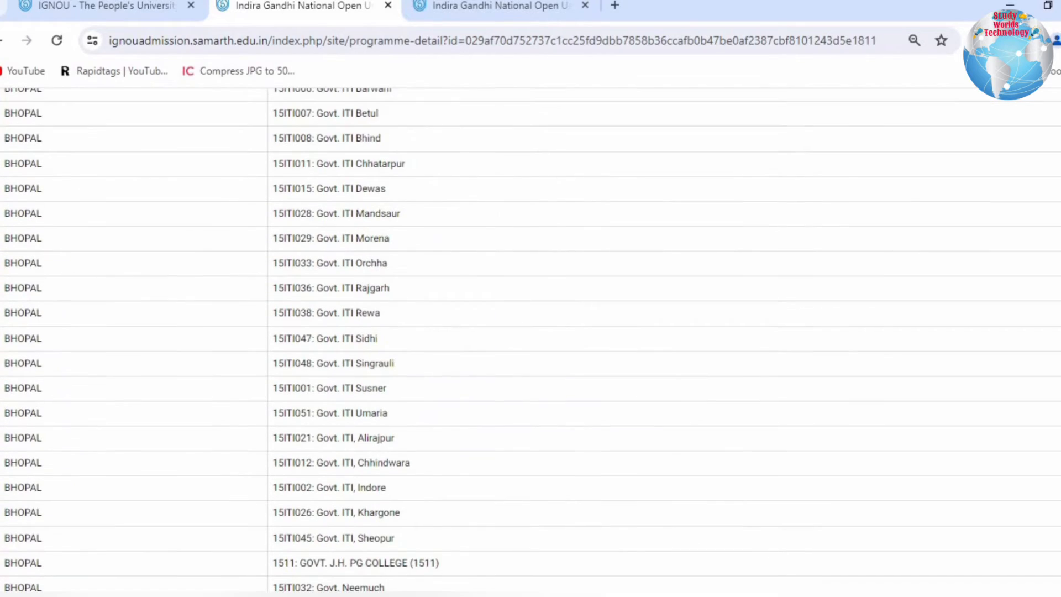
scroll(320, 348, down, 20)
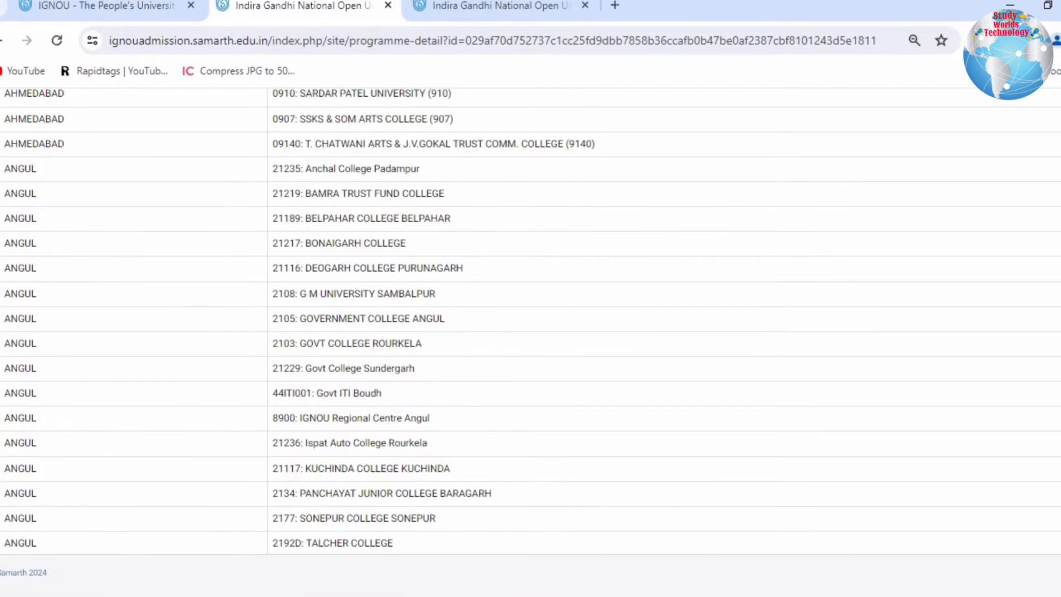
key(alt+Left)
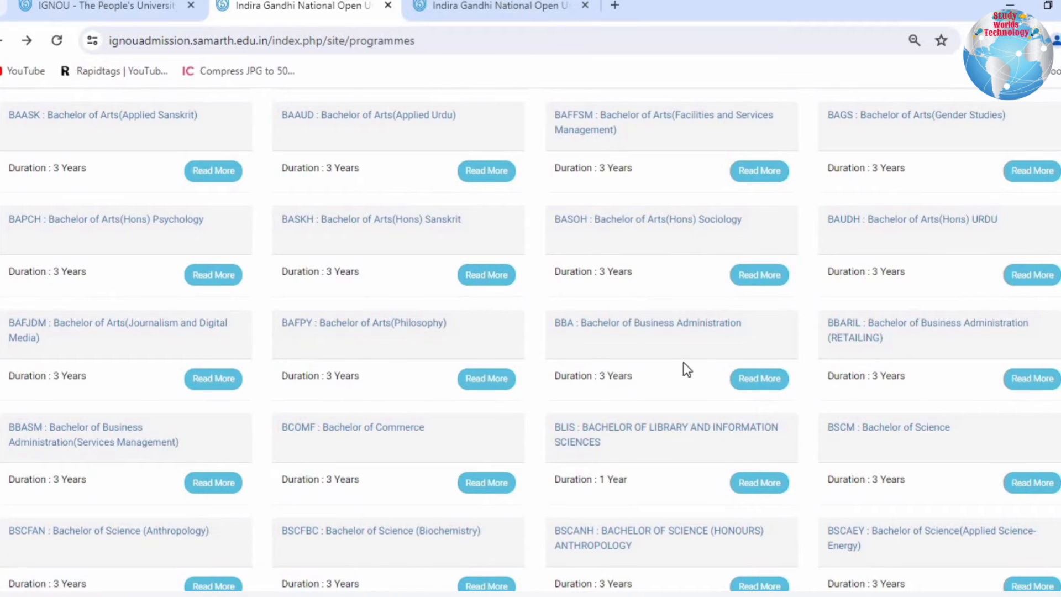
scroll(1019, 304, down, 15)
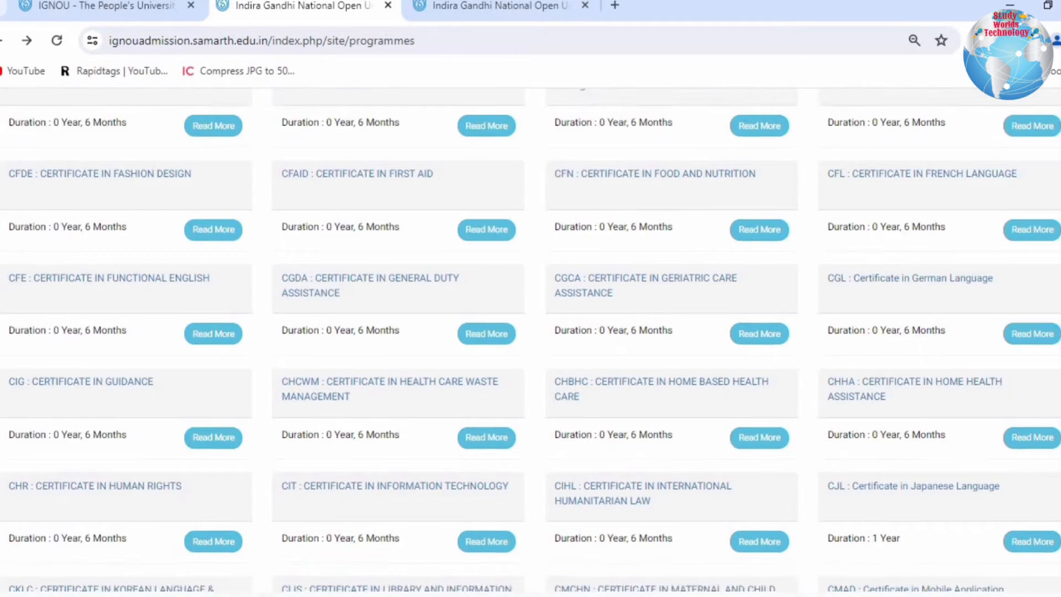
key(ctrl+w)
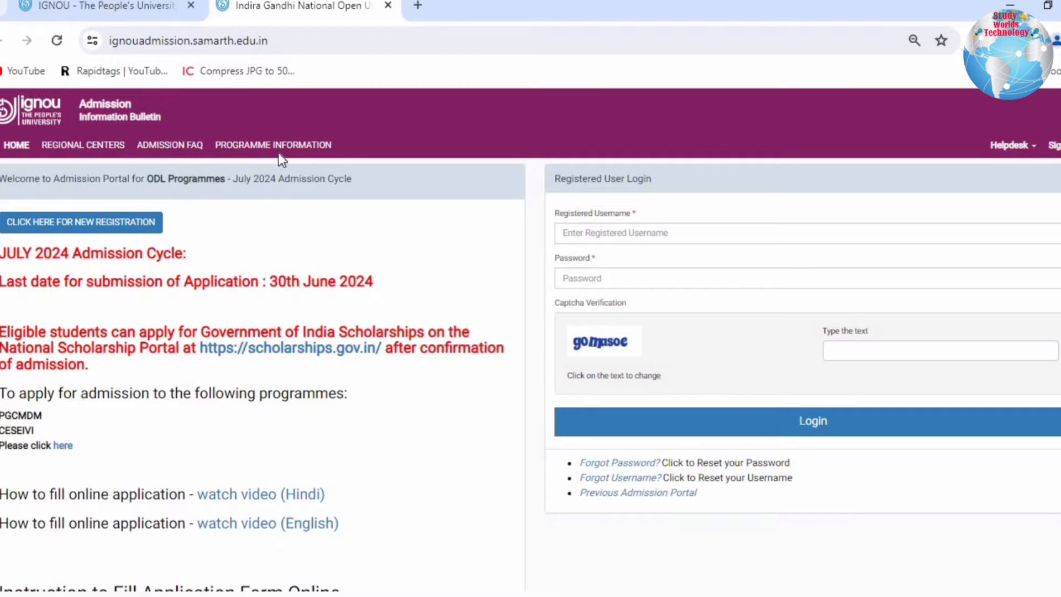
- Open the new student registration form and enter the login username
click(79, 232)
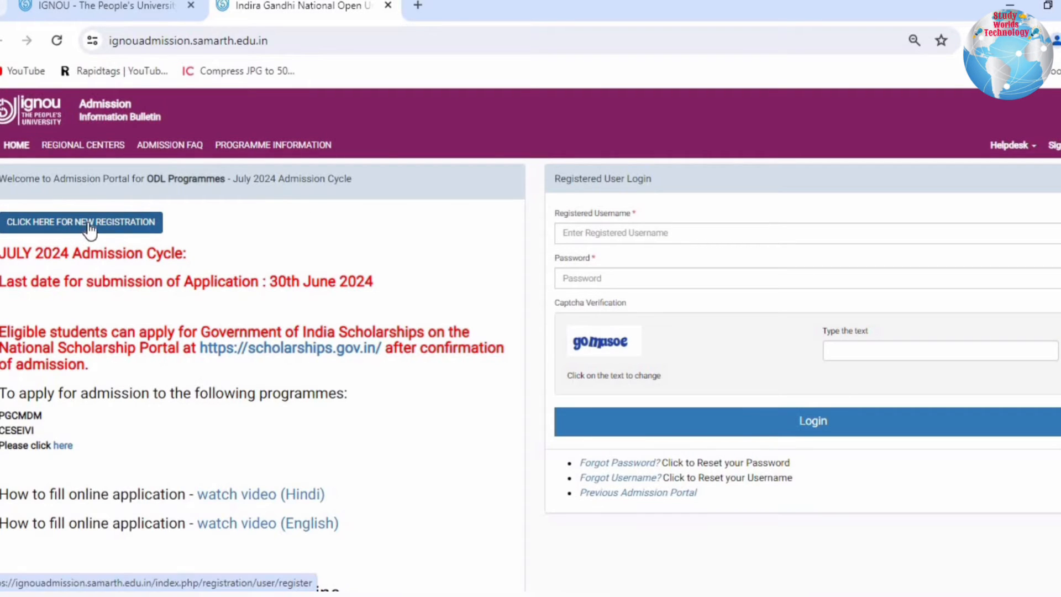
drag(337, 178, 457, 192)
drag(314, 210, 399, 212)
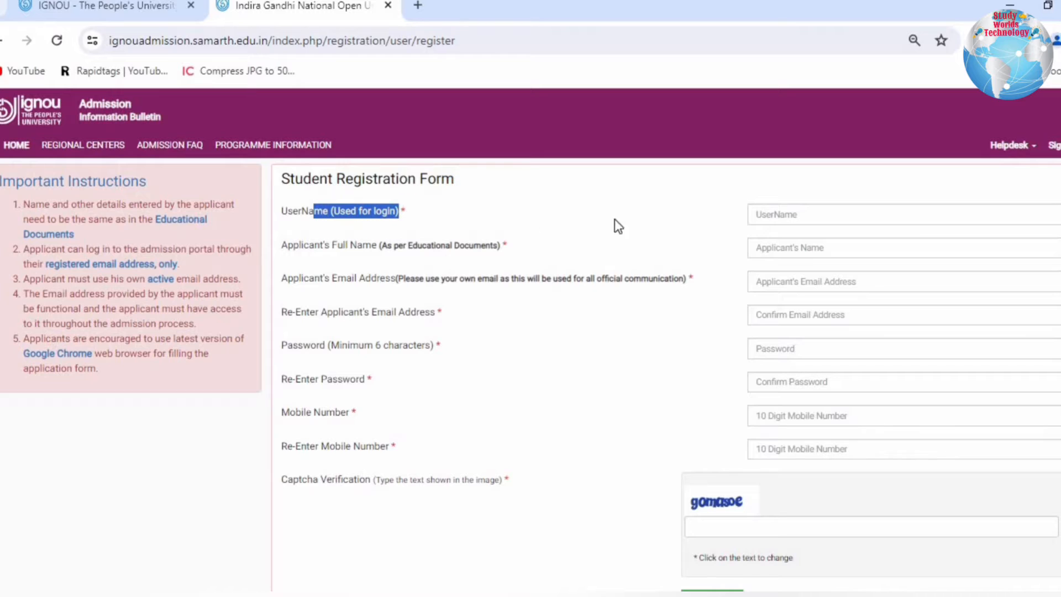
click(817, 213)
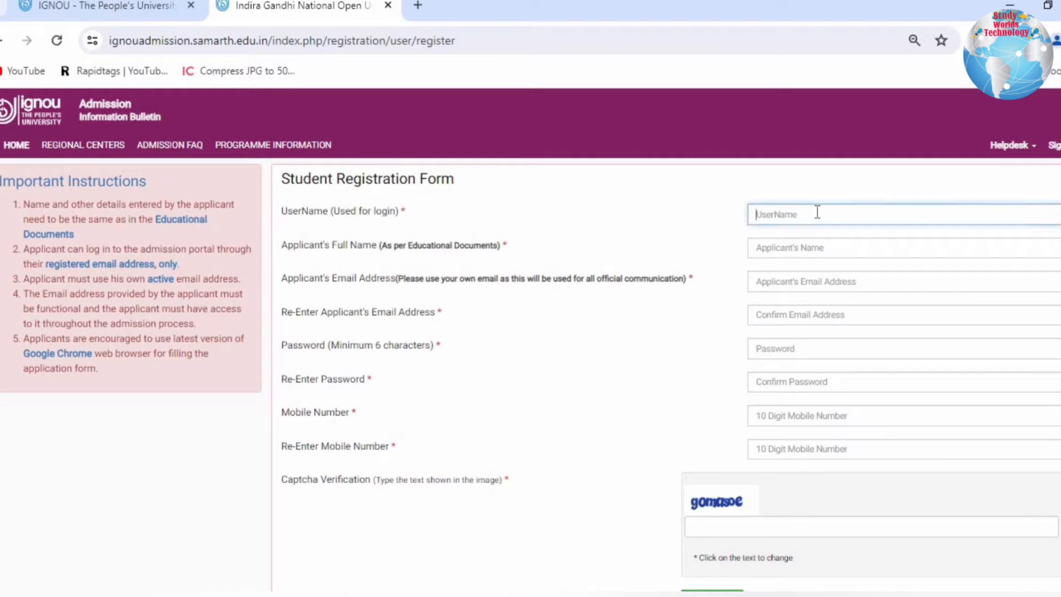
text(thakur96500)
- Review the registration form's full name, email address and captcha fields down to the end of the form
drag(293, 245, 489, 248)
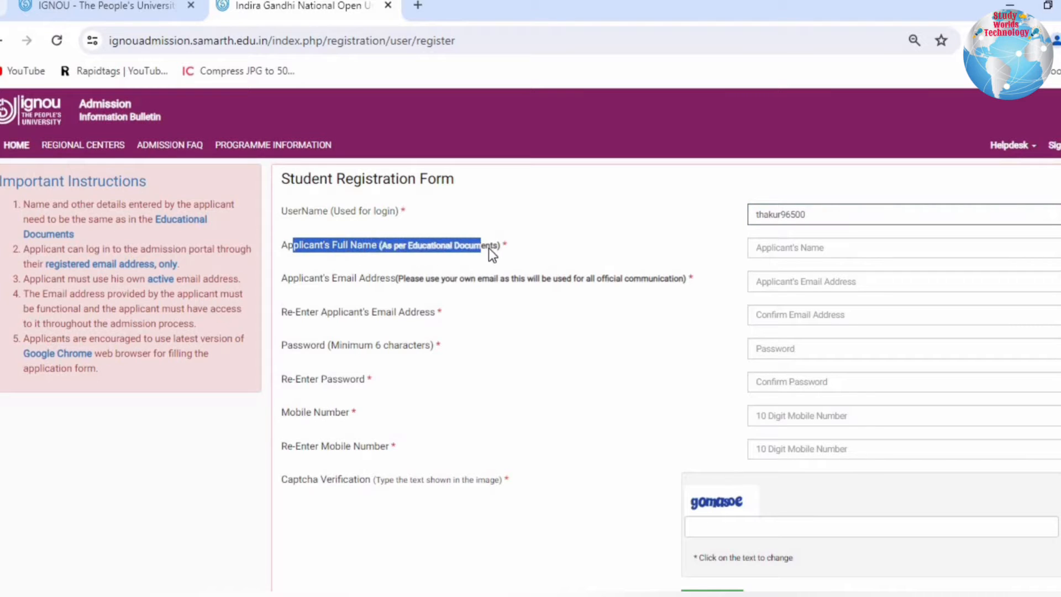
click(818, 251)
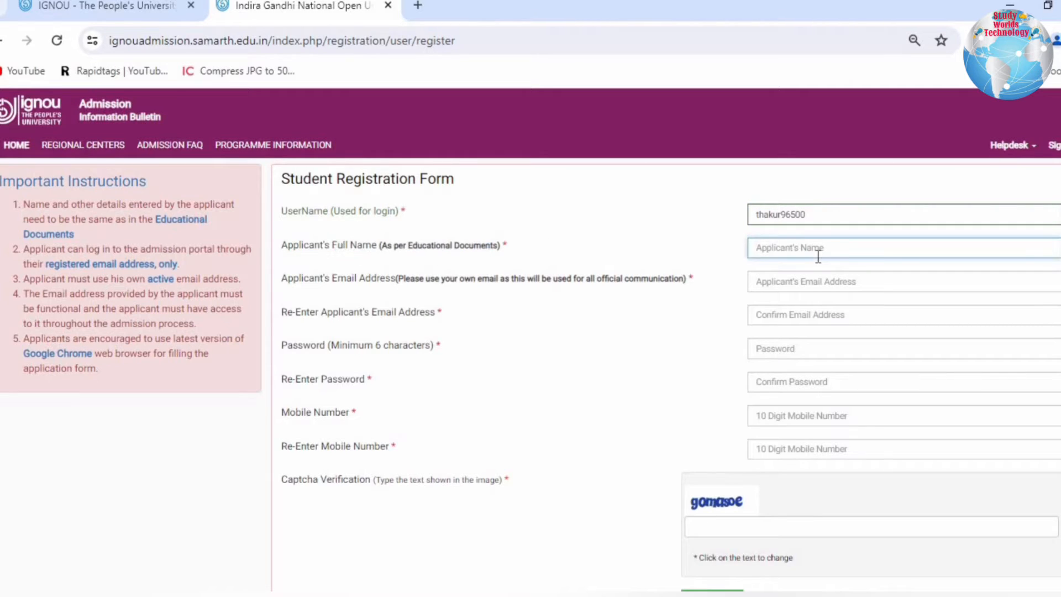
drag(818, 257, 300, 278)
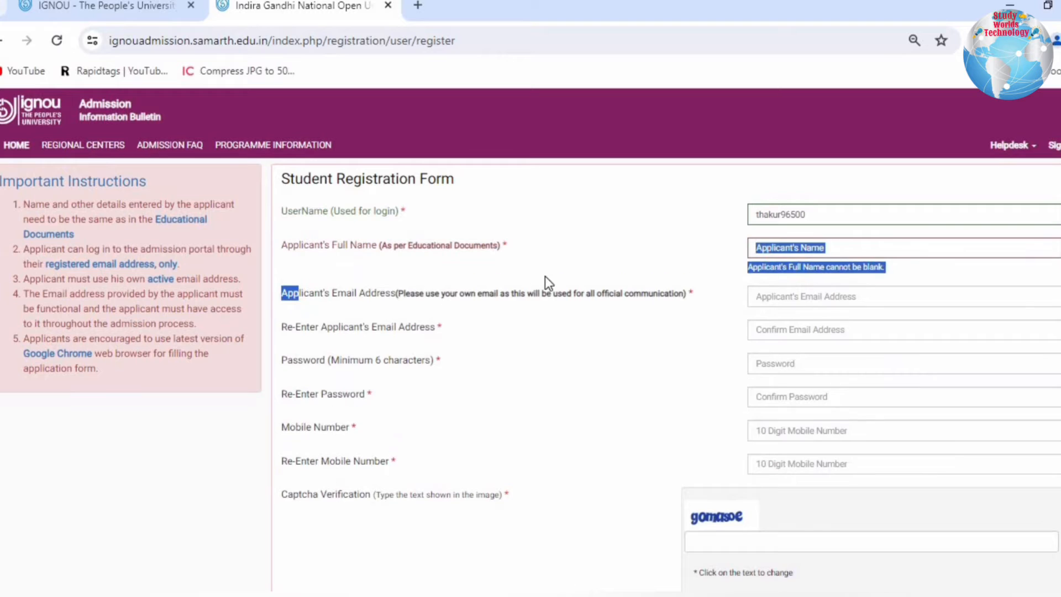
click(791, 295)
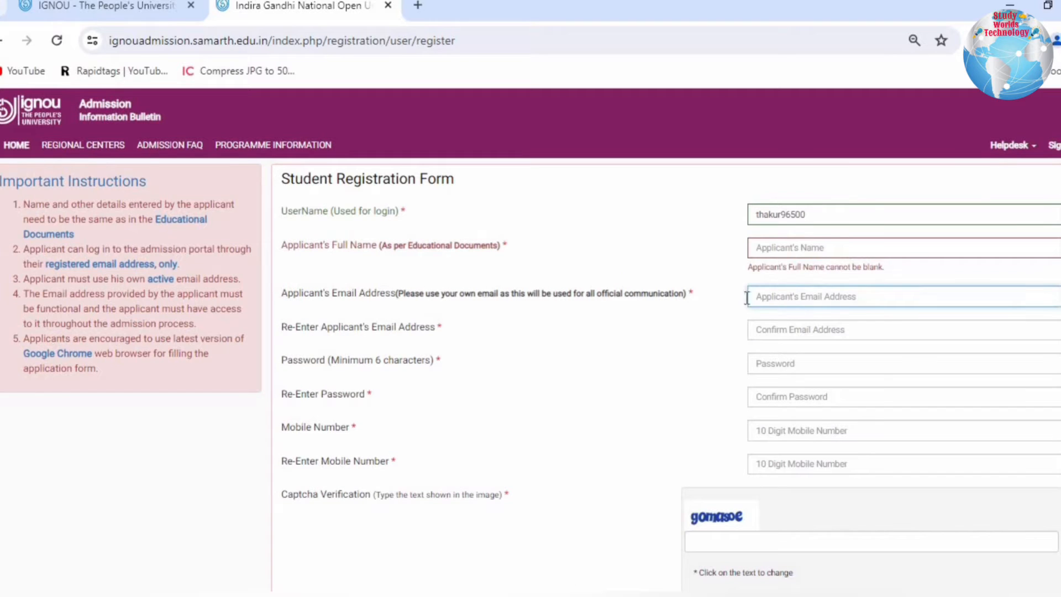
click(712, 308)
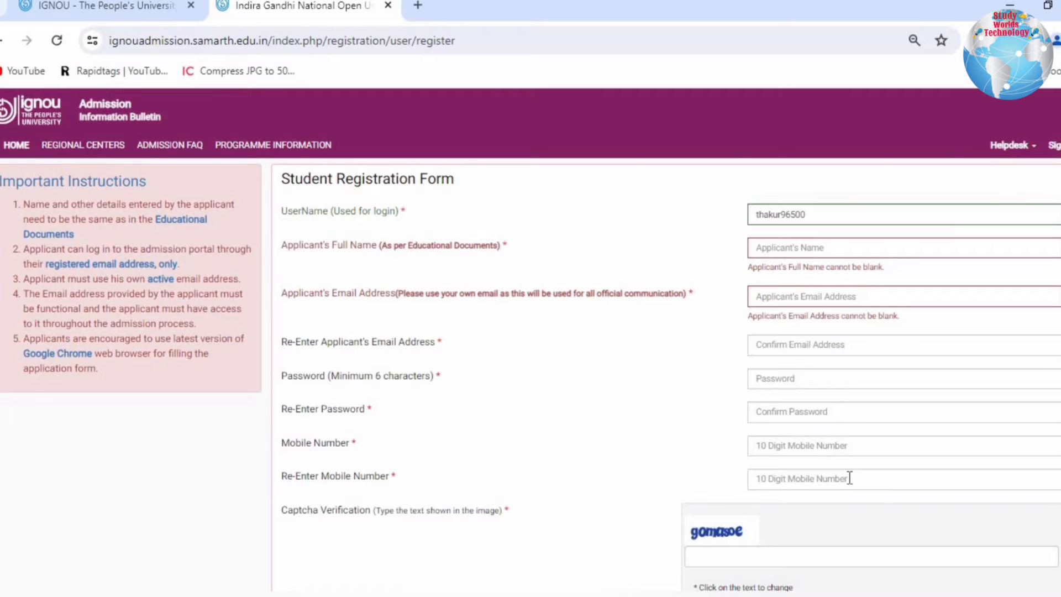
drag(281, 510, 462, 510)
scroll(721, 547, down, 2)
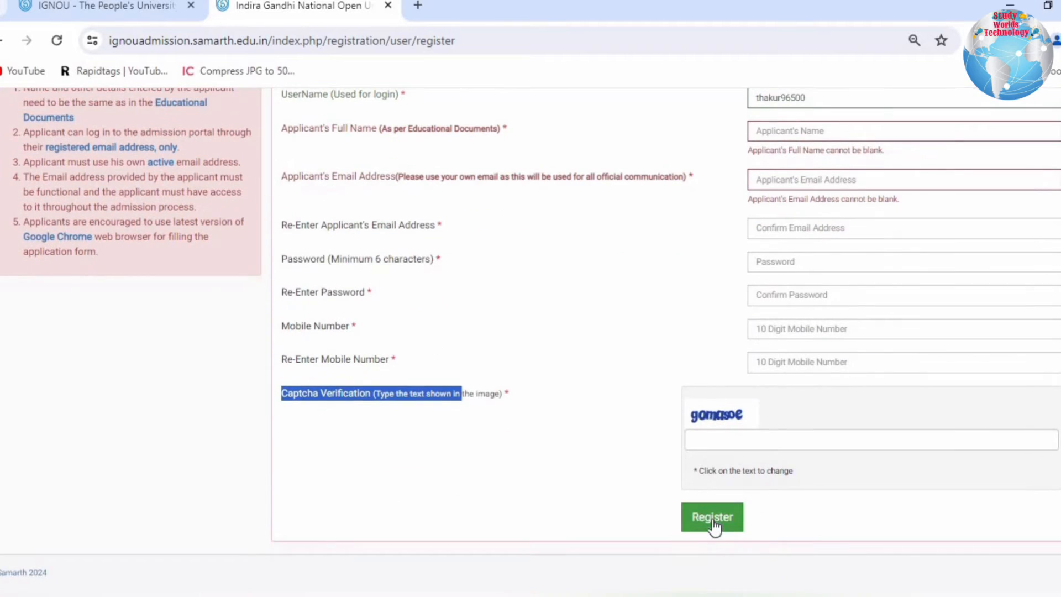
scroll(713, 525, up, 3)
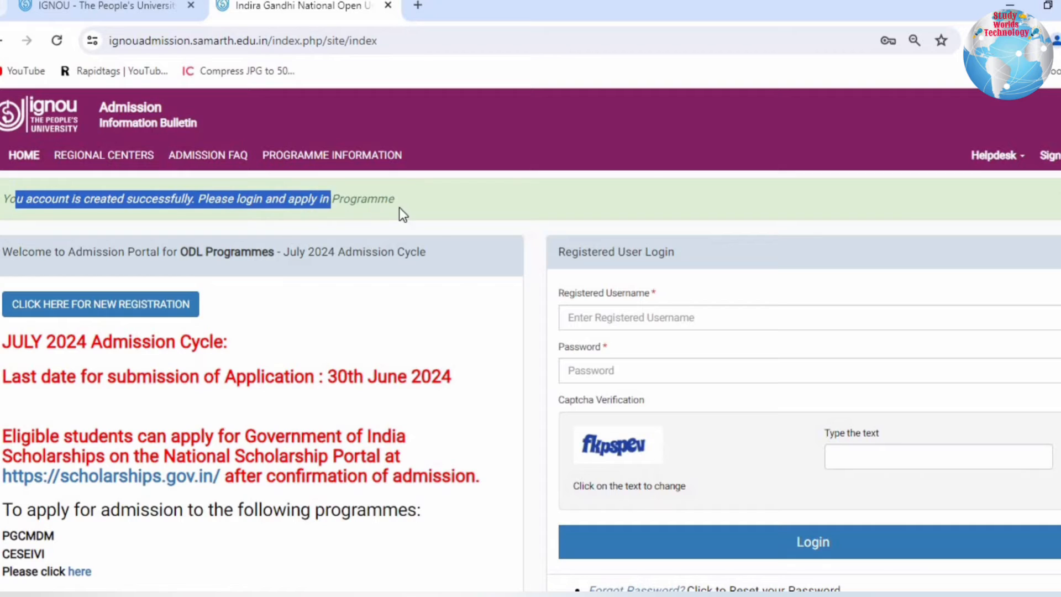
- Read the account creation notice and log in to the admission portal as the registered user
drag(399, 208, 412, 209)
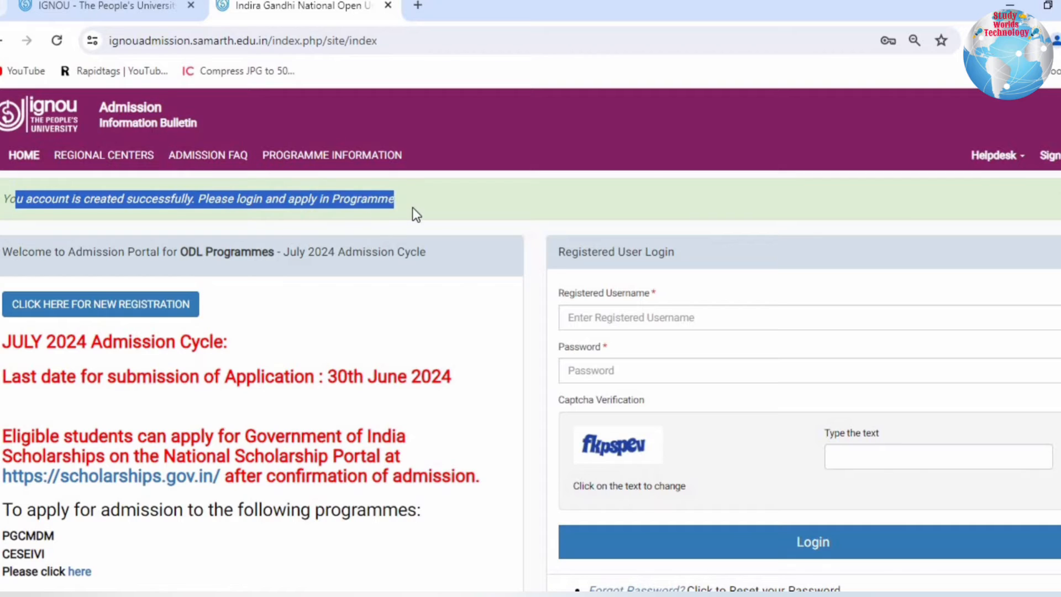
click(412, 208)
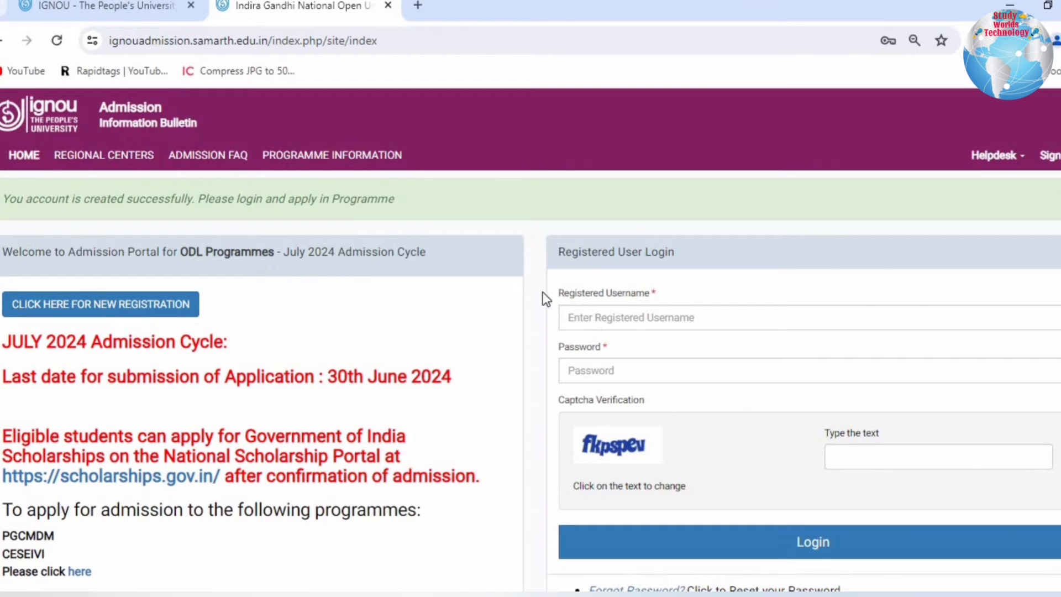
drag(559, 293, 641, 303)
click(592, 349)
click(796, 545)
- Read the Important Instructions on required scans and payment methods, and submit the confirmation of having read them
drag(22, 210, 197, 273)
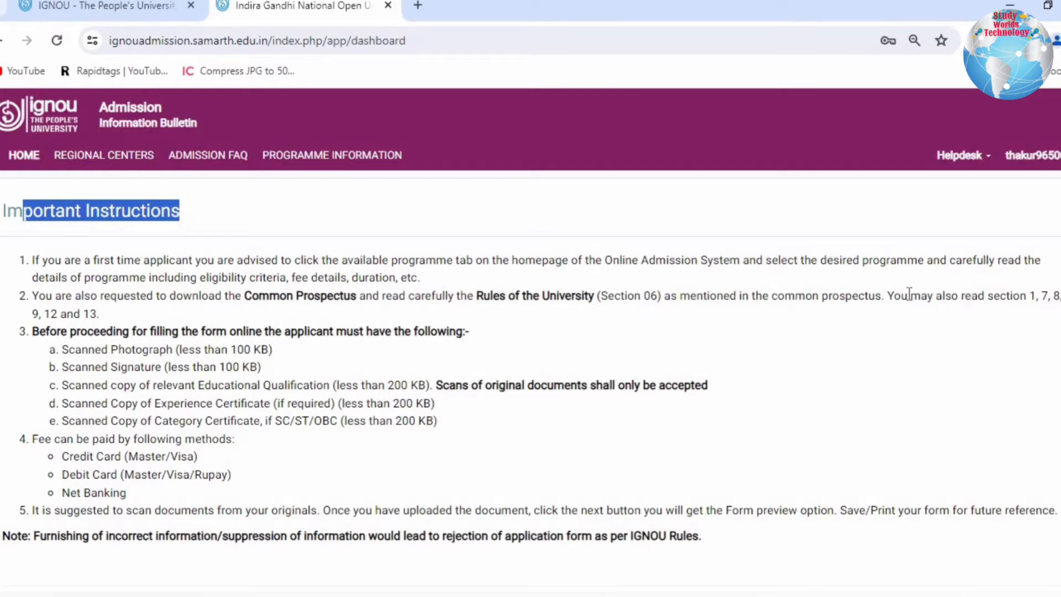
drag(907, 296, 1039, 309)
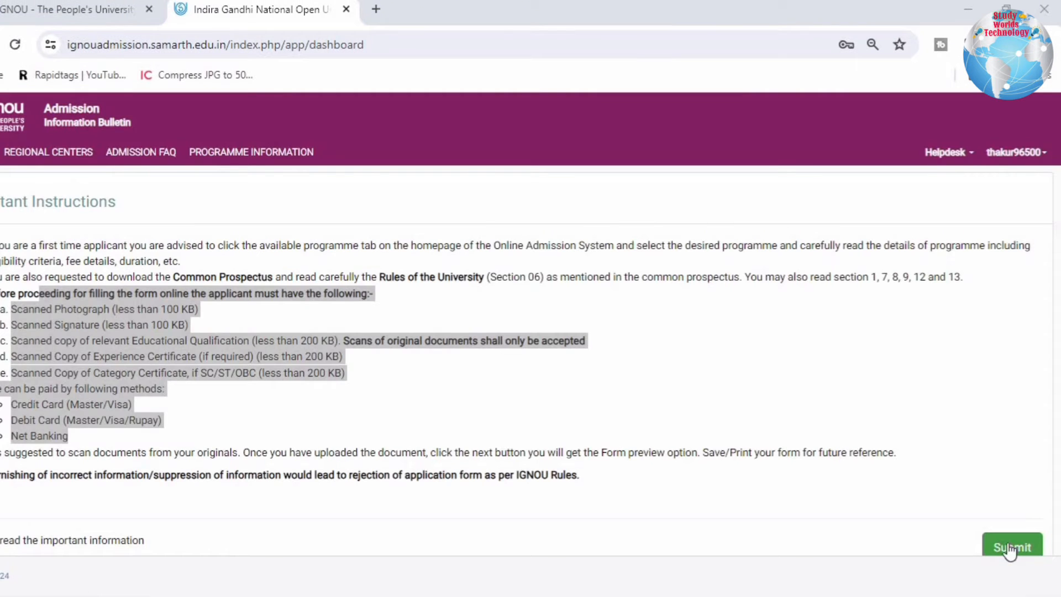
click(1012, 547)
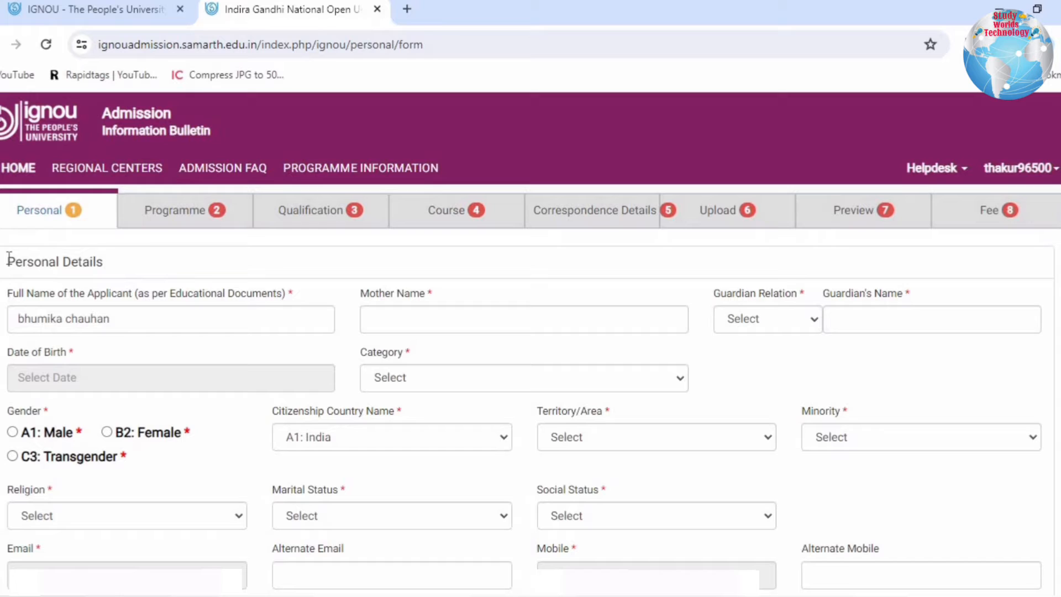
- In Personal Details, set the guardian relation to Father's and choose the applicant's date of birth
drag(10, 259, 116, 257)
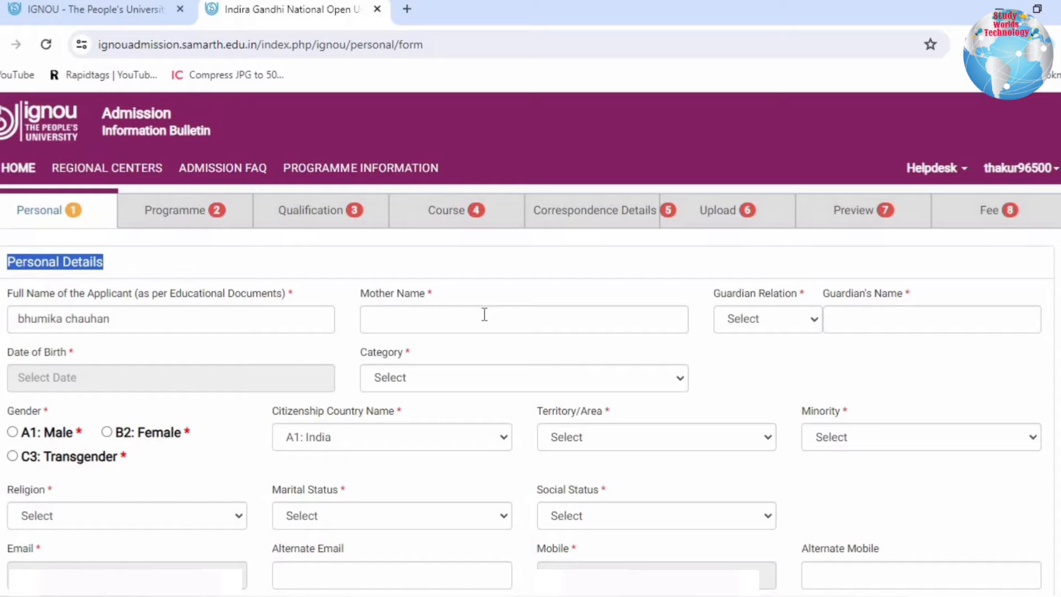
click(768, 319)
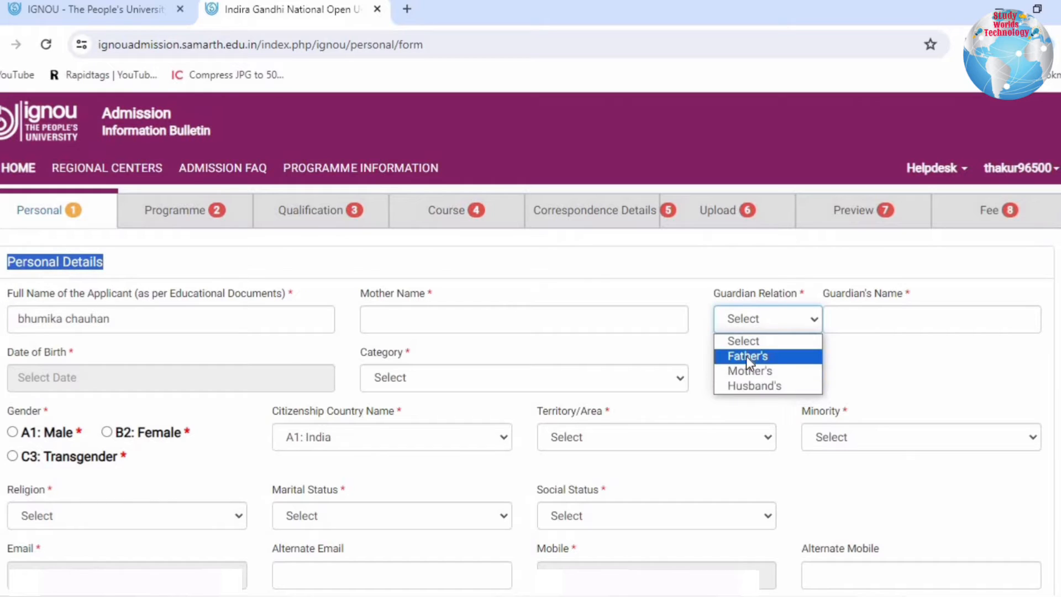
click(746, 356)
click(20, 378)
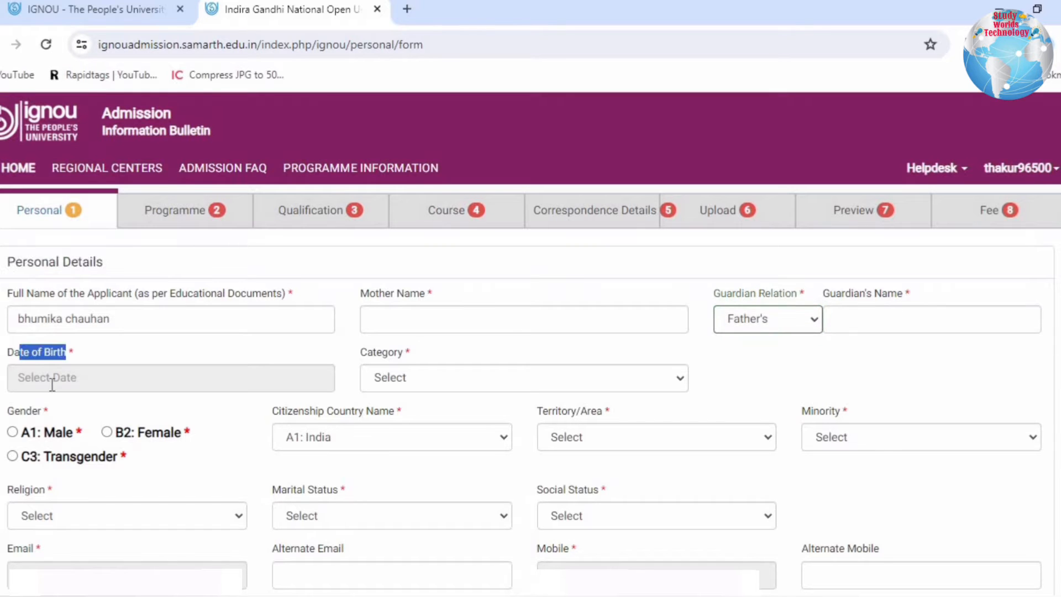
click(177, 159)
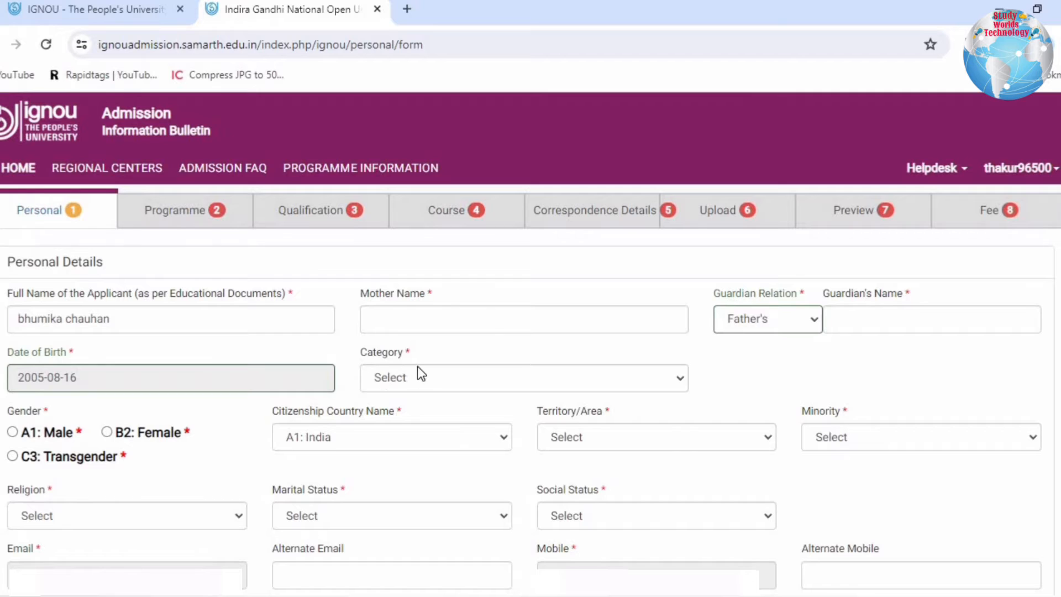
- Set the applicant's category to A1: Unreserved (UR) and the gender to B2: Female
click(414, 378)
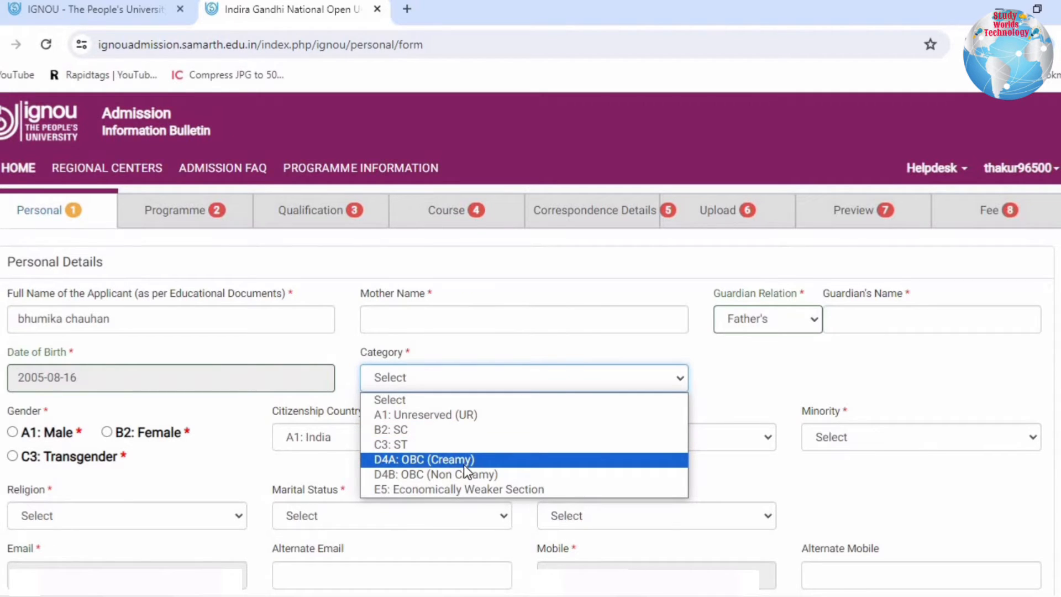
click(420, 415)
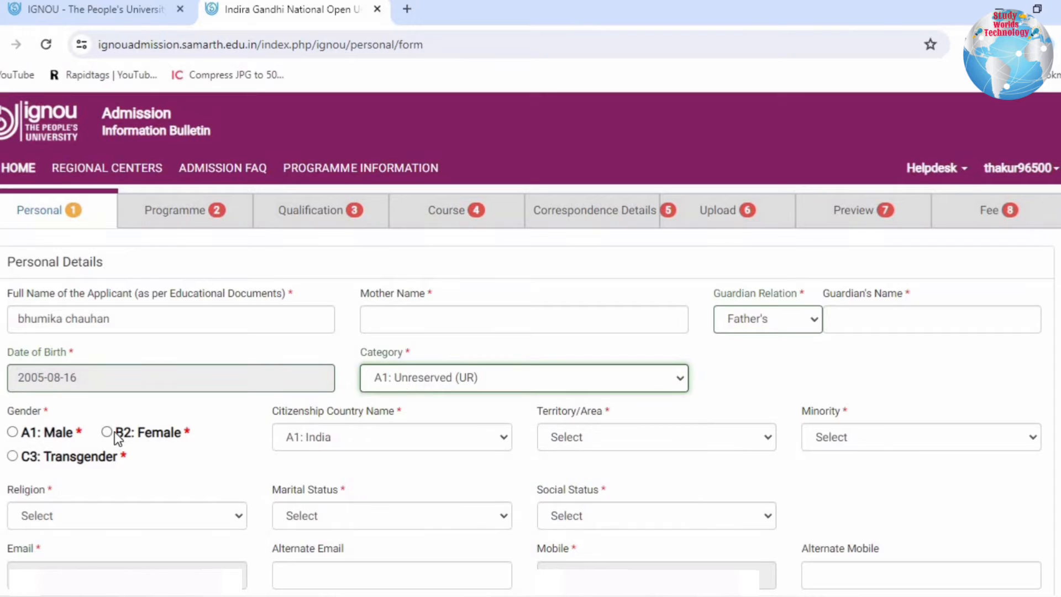
click(107, 432)
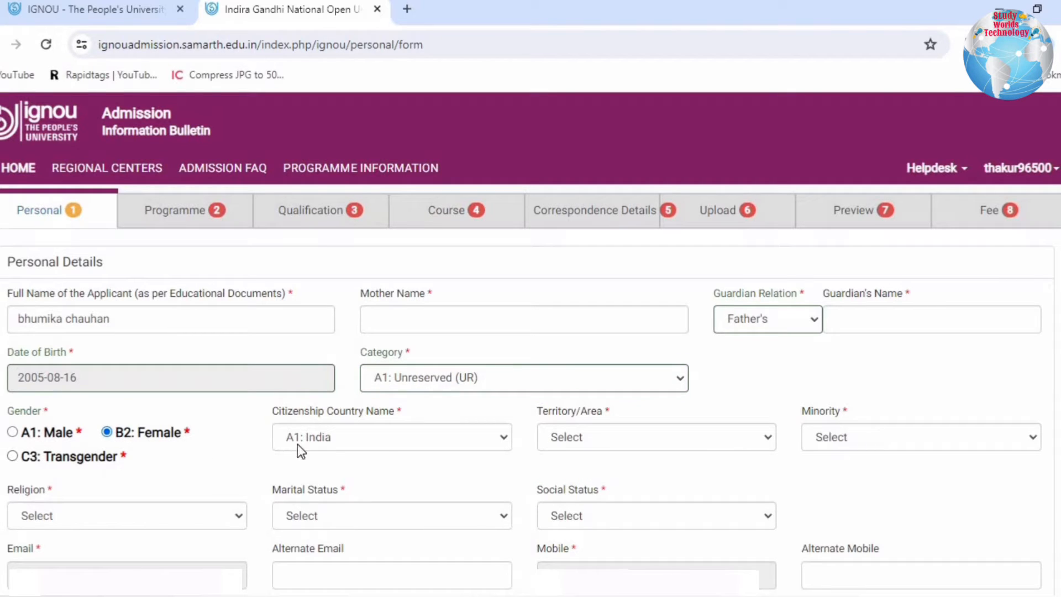
- Check the citizenship country, then set the territory/area to A1: Urban and minority to B2: No
drag(408, 403, 404, 418)
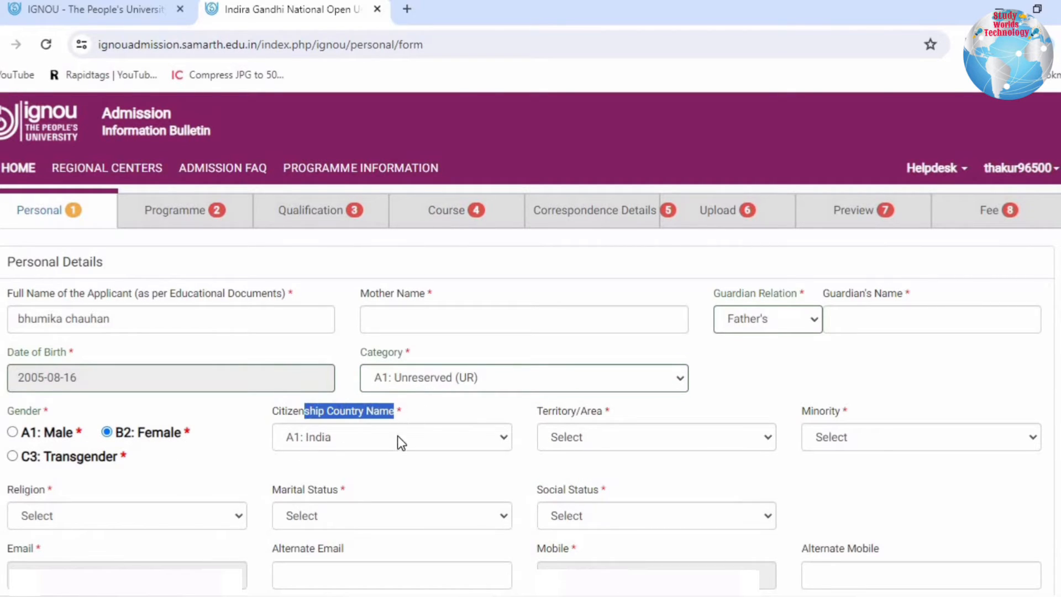
click(612, 437)
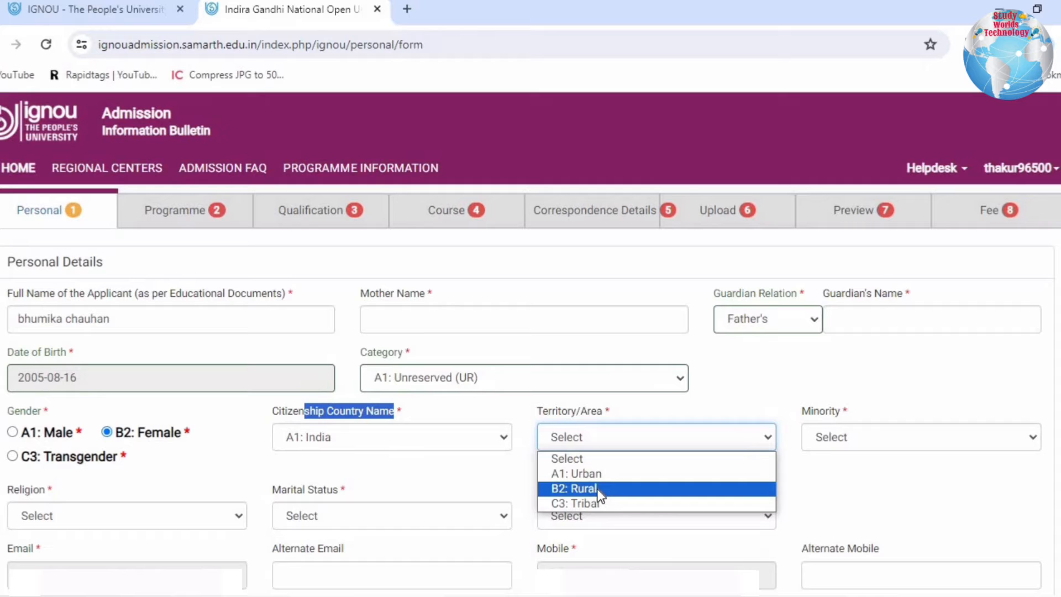
click(601, 474)
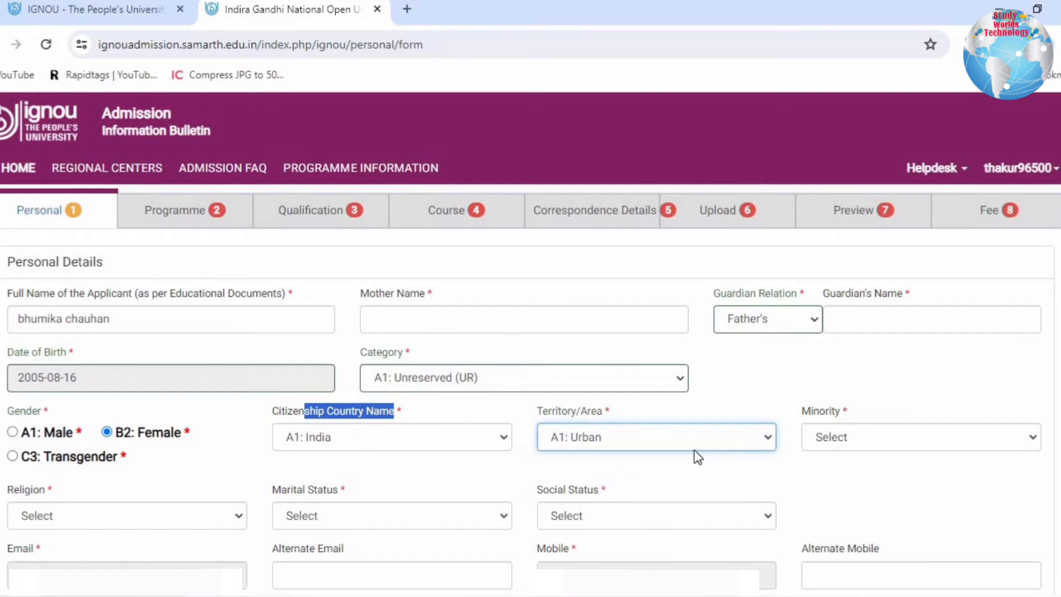
click(837, 437)
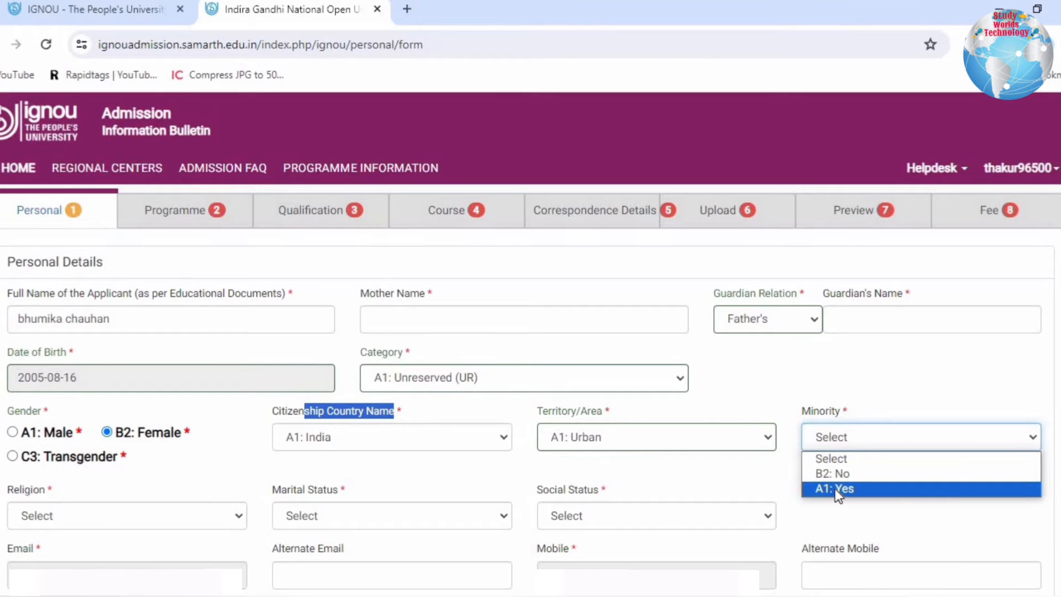
click(835, 473)
- Set the religion to A1: Hindu and the marital status to A1: Single
click(62, 516)
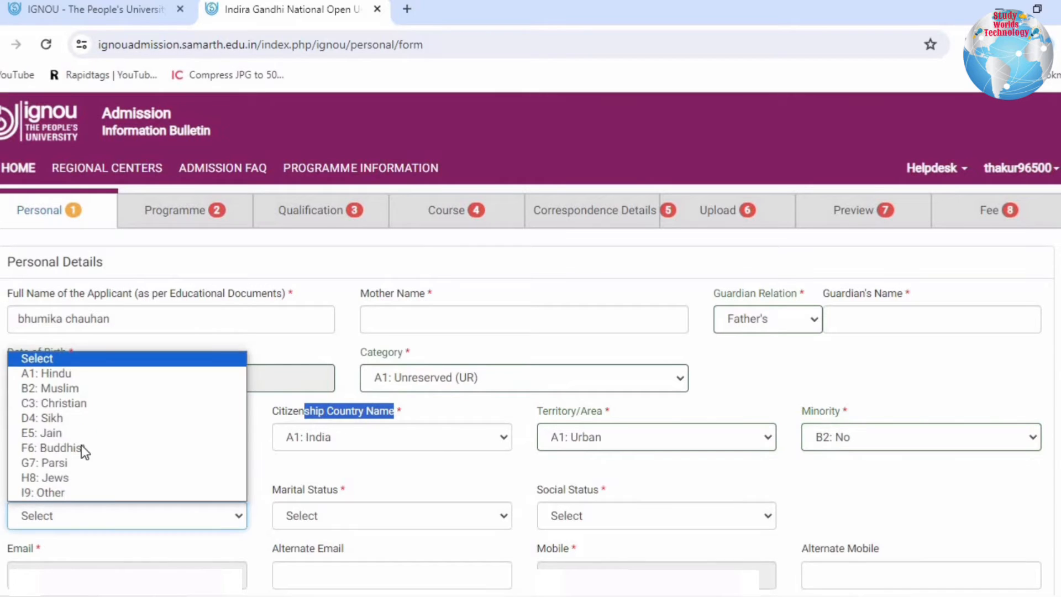
click(79, 379)
click(323, 515)
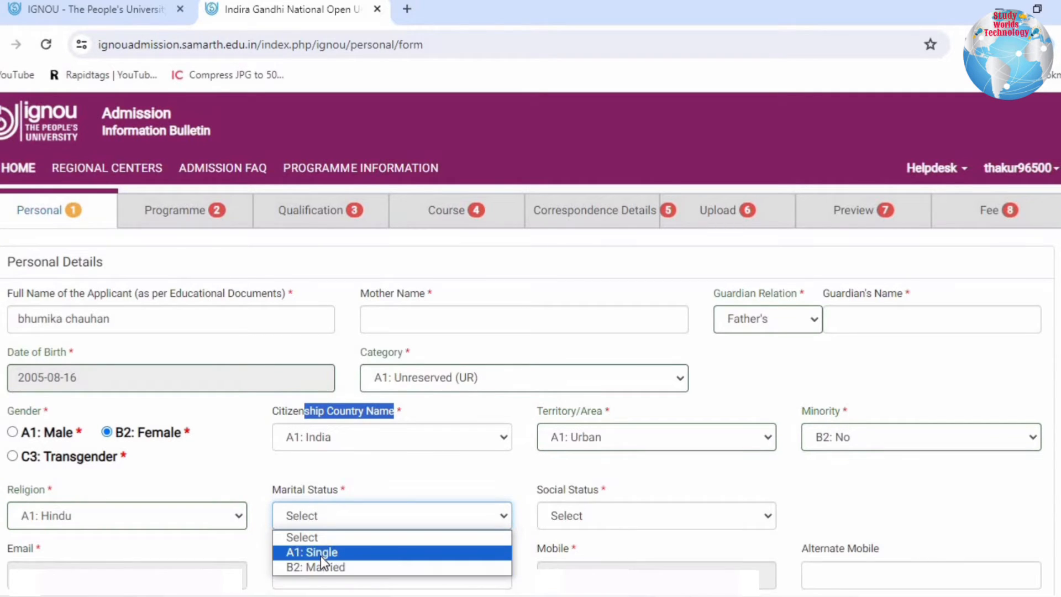
click(320, 553)
- Set the social status to C3: Not Applicable and go on to the Other Details section
click(647, 515)
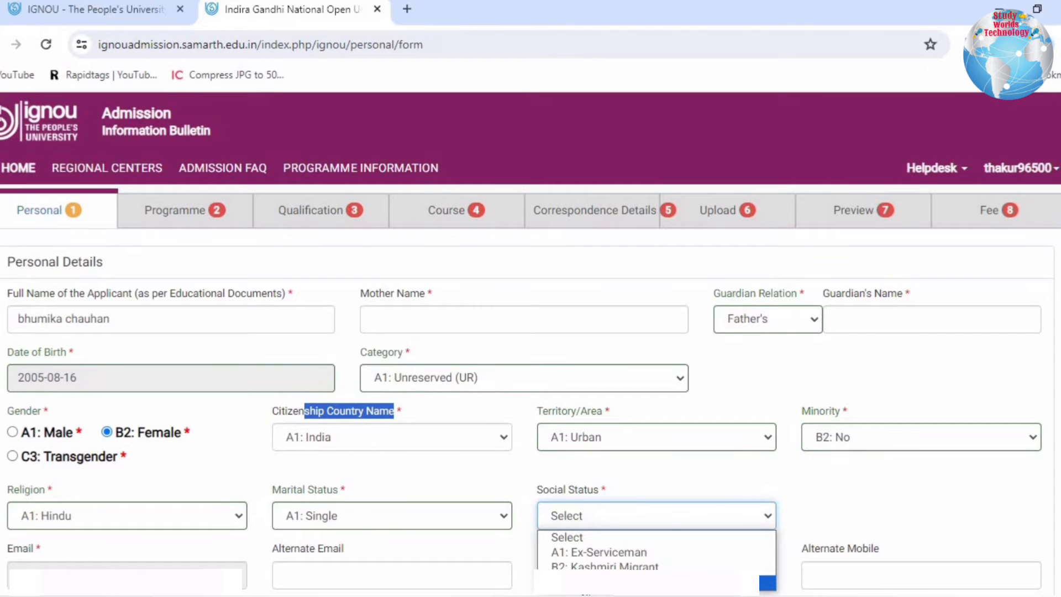
click(608, 580)
scroll(597, 486, down, 7)
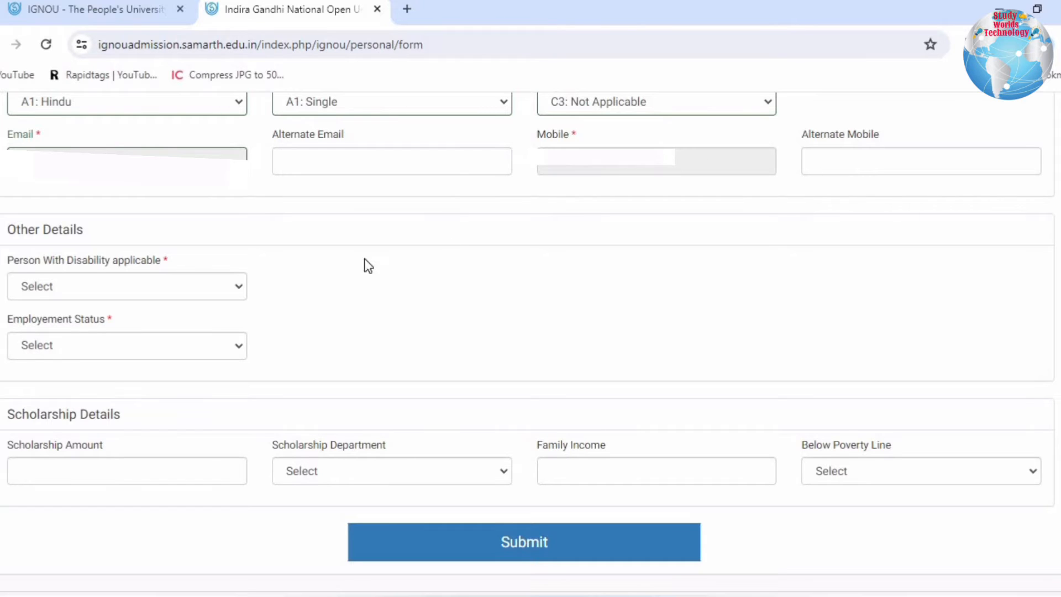
- Set Person With Disability applicable to A1: Yes and open the list of disability categories
drag(21, 230, 124, 233)
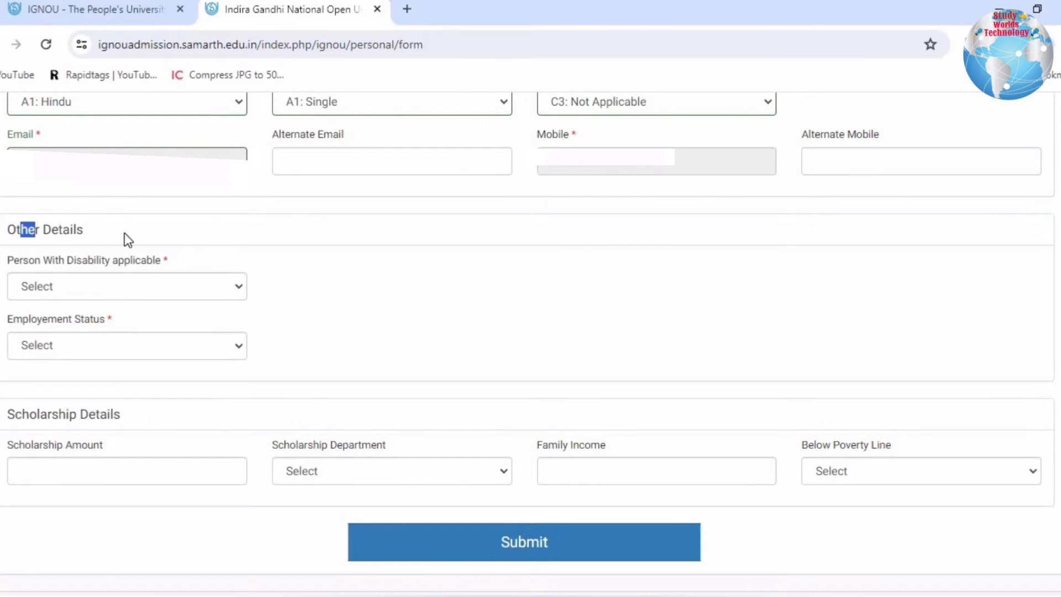
click(145, 286)
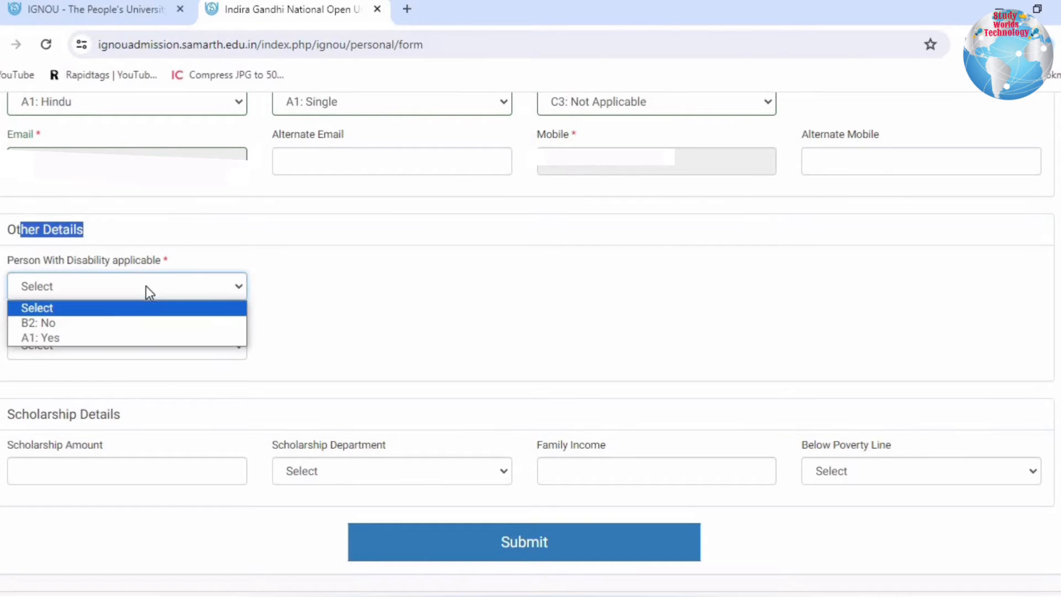
click(45, 336)
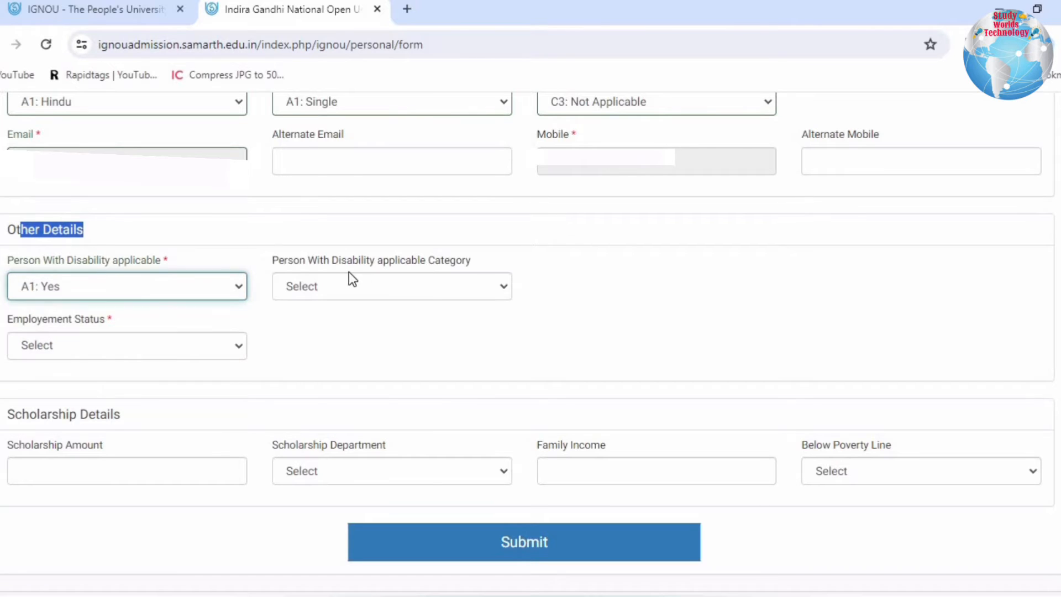
click(426, 287)
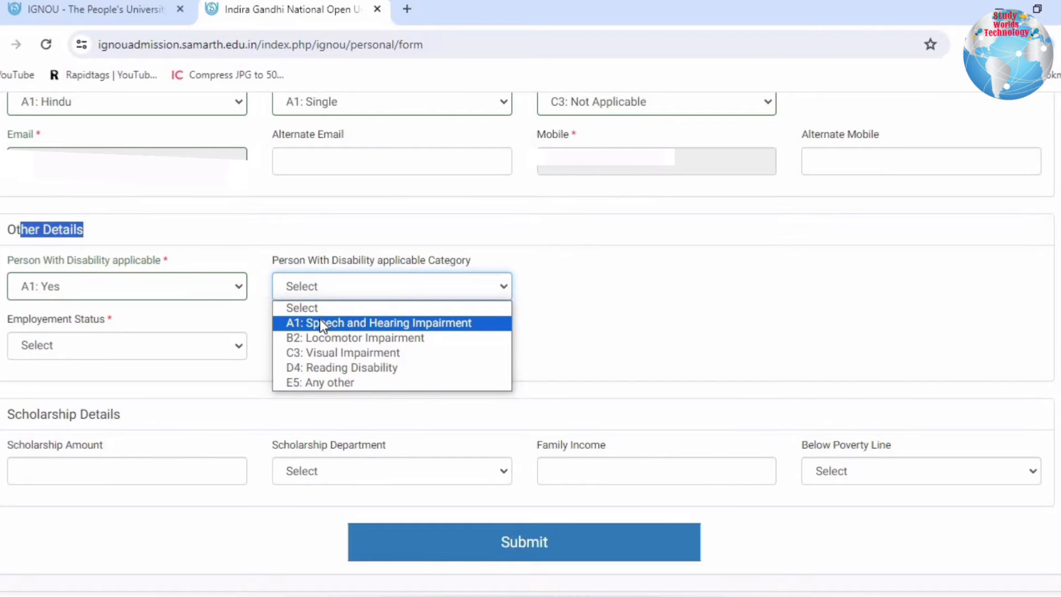
- Set Person With Disability applicable to B2: No and the employment status to A1: Unemployed
click(145, 286)
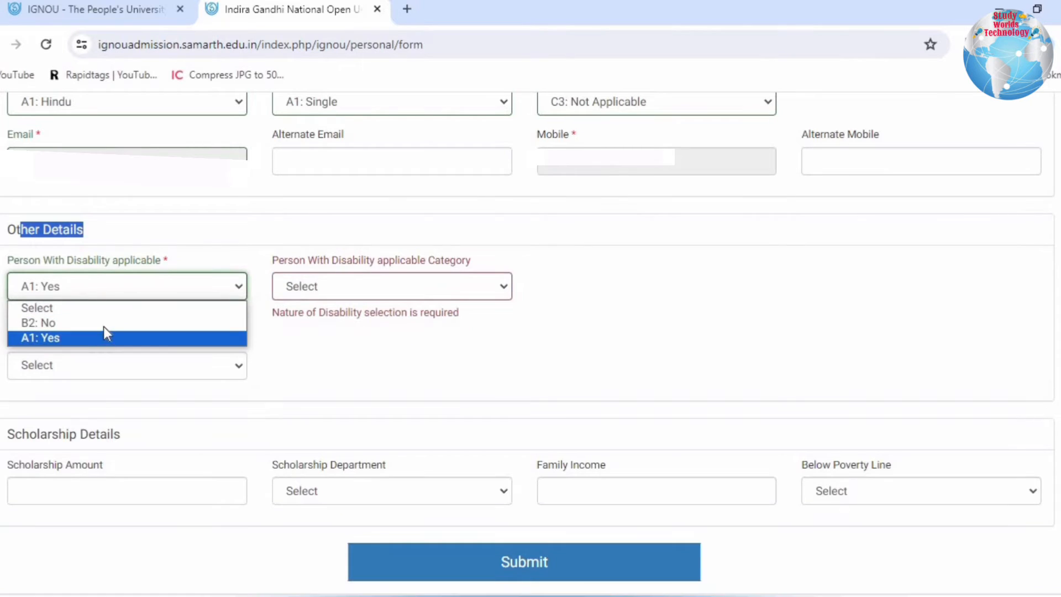
click(105, 323)
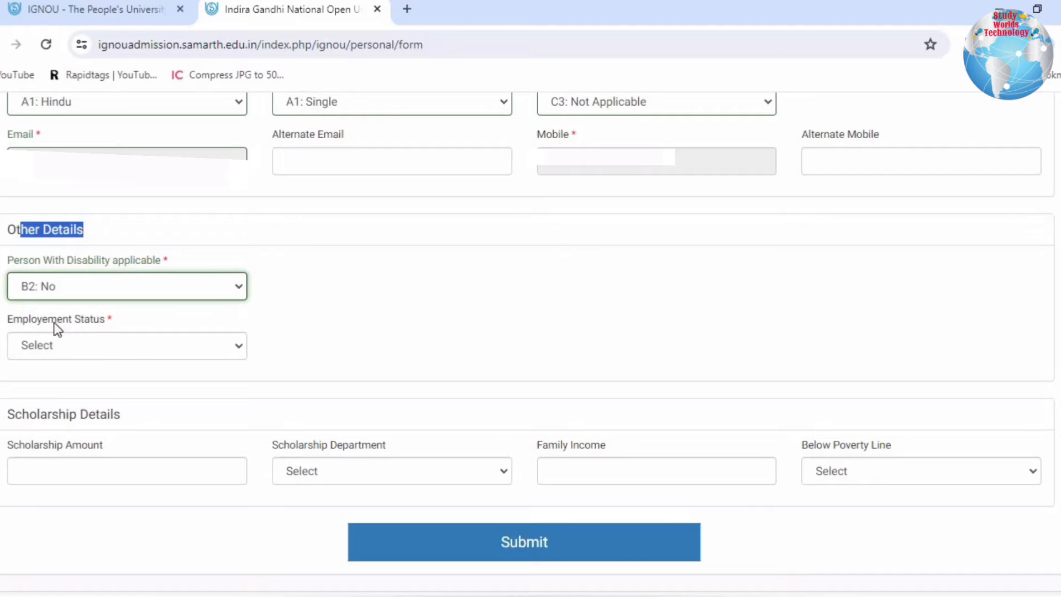
drag(55, 325, 128, 334)
click(117, 346)
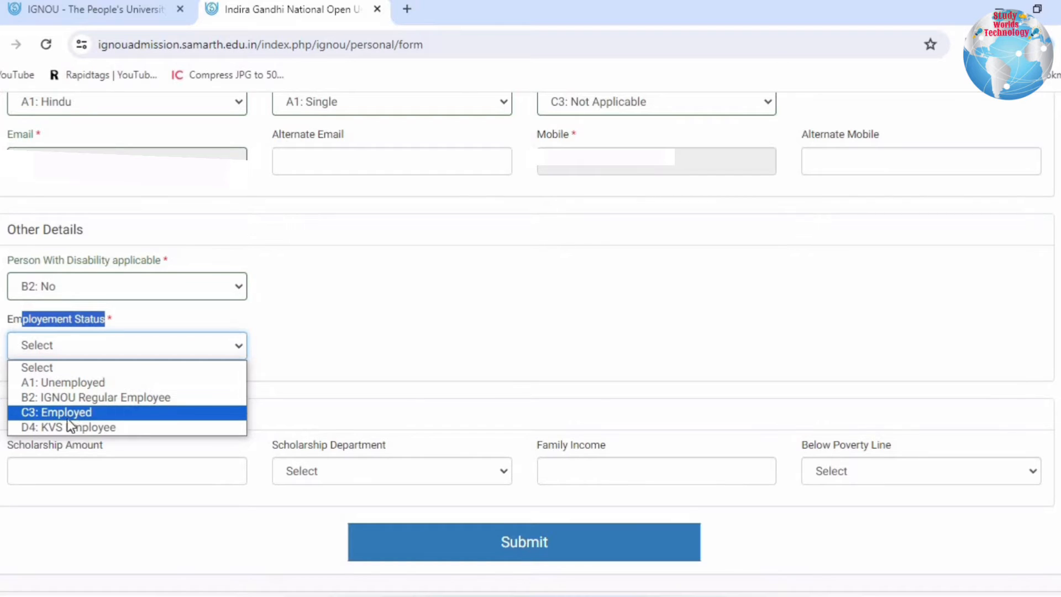
click(87, 384)
click(313, 374)
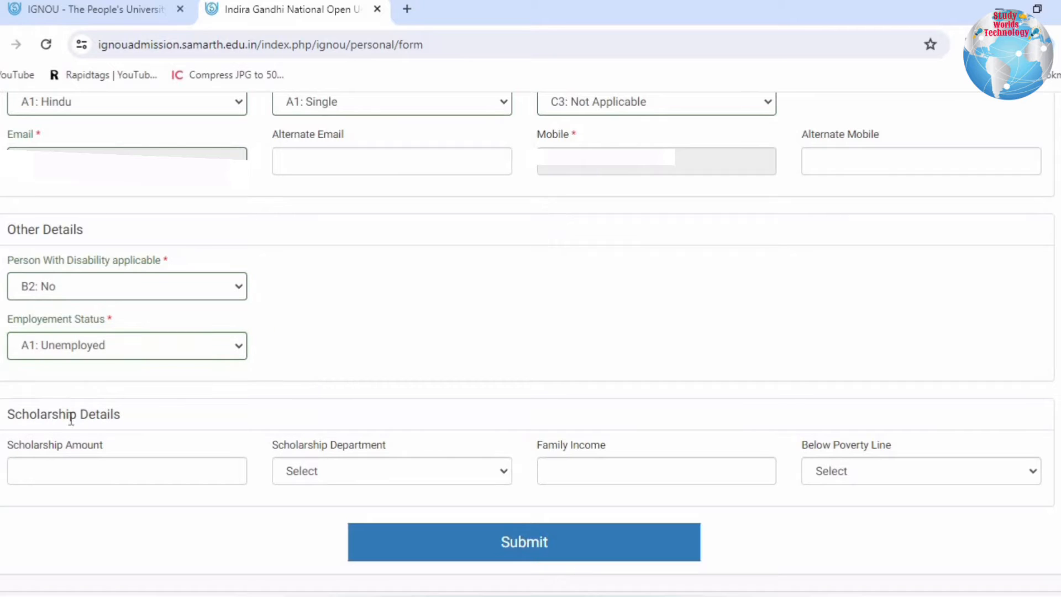
- Submit the personal details with the scholarship fields left blank and continue from the summary to the Programme section
drag(38, 416, 131, 423)
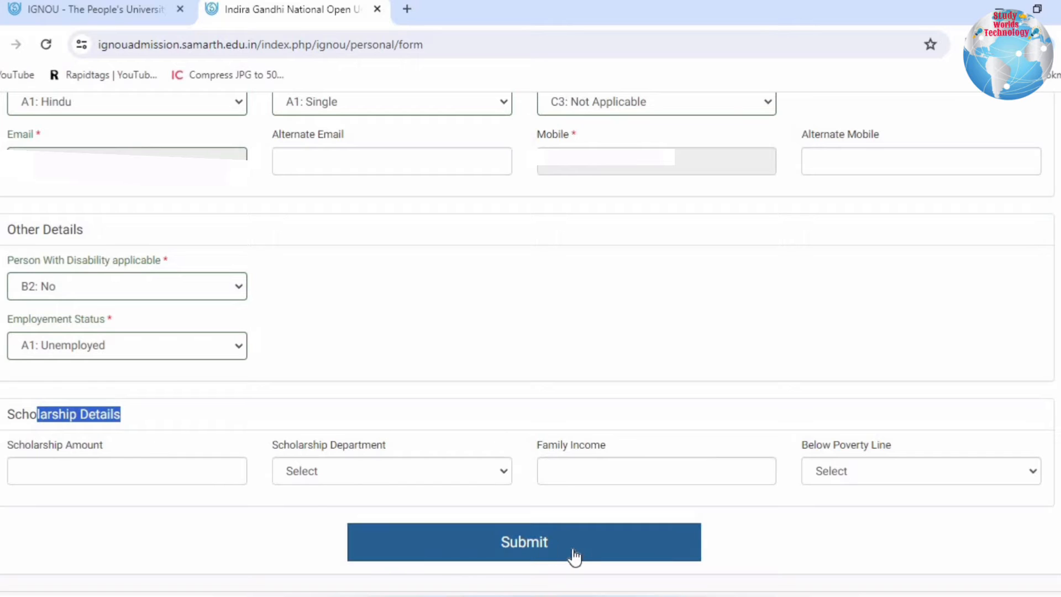
click(527, 549)
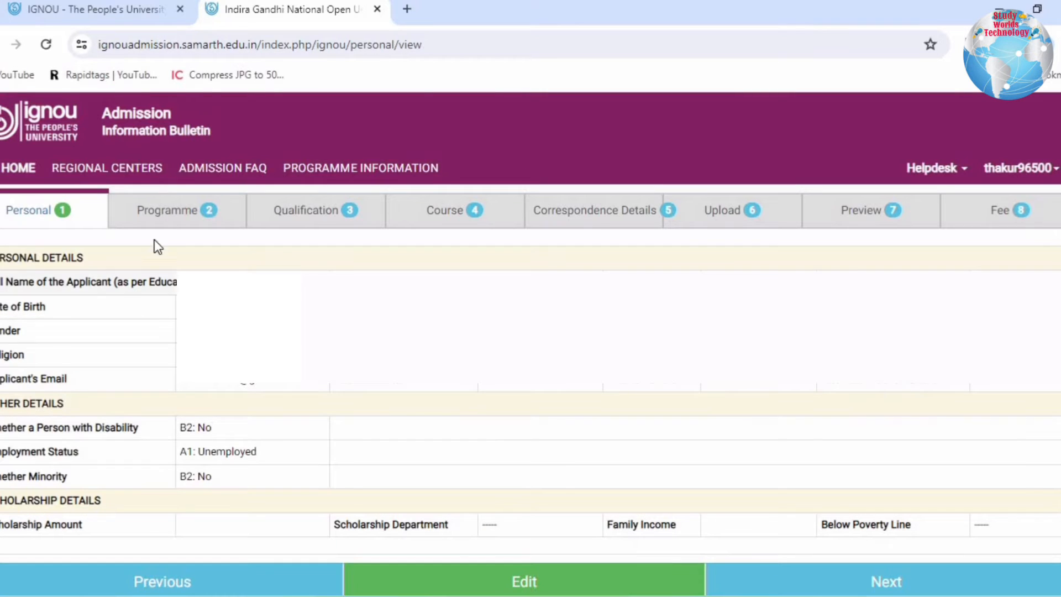
drag(8, 258, 18, 283)
drag(154, 312, 800, 417)
click(798, 411)
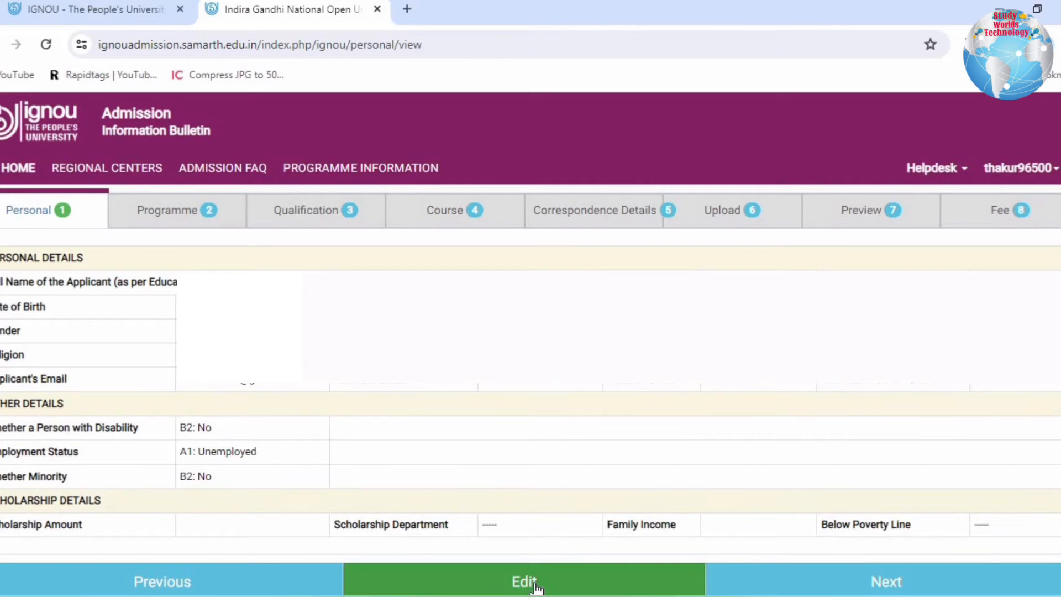
click(868, 576)
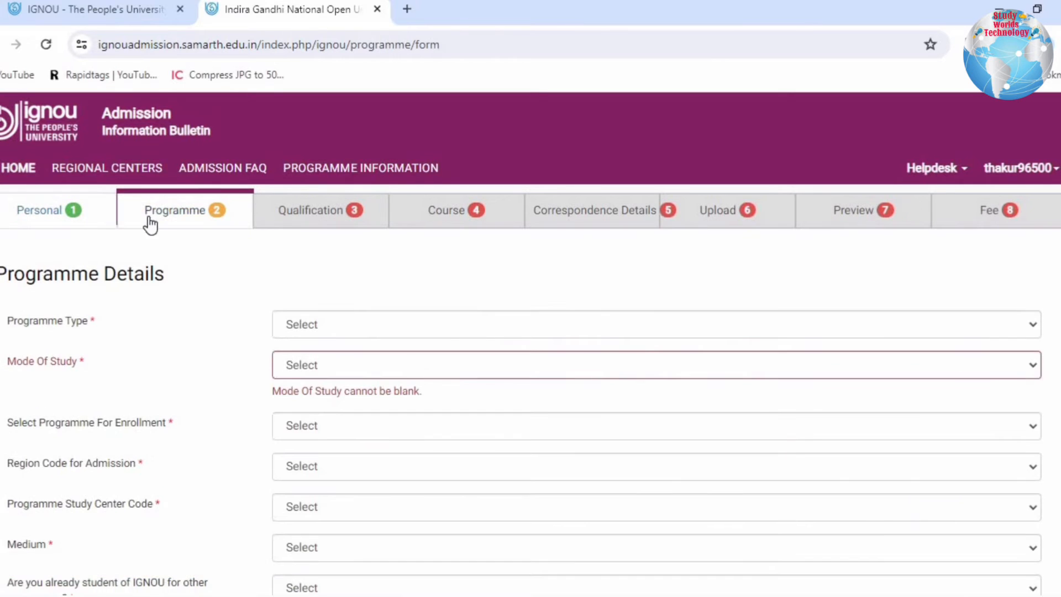
- Set the programme type to BACHELOR in the Programme Details form
scroll(346, 166, down, 3)
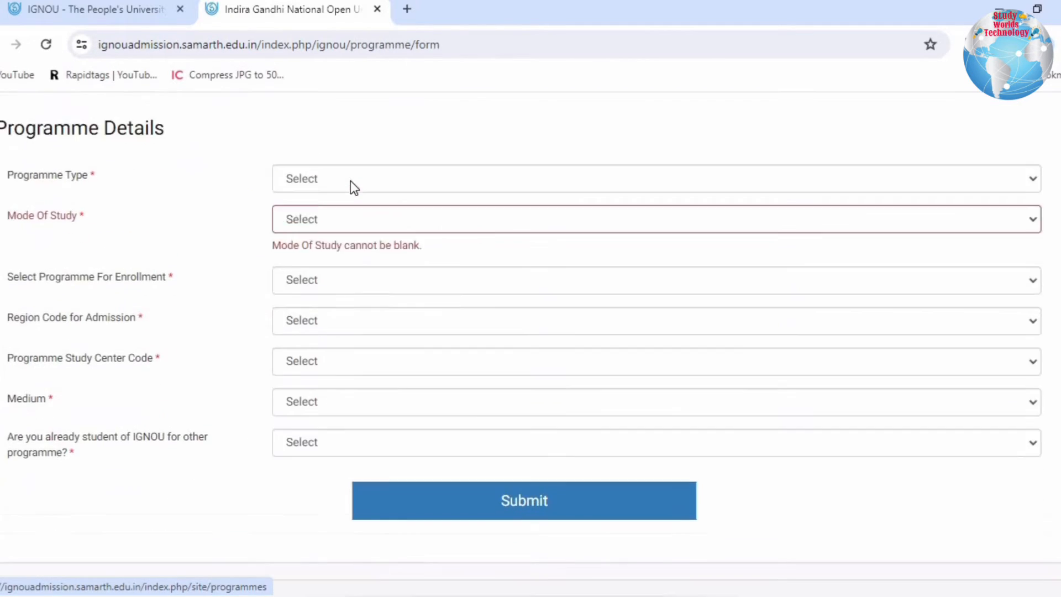
scroll(350, 181, up, 3)
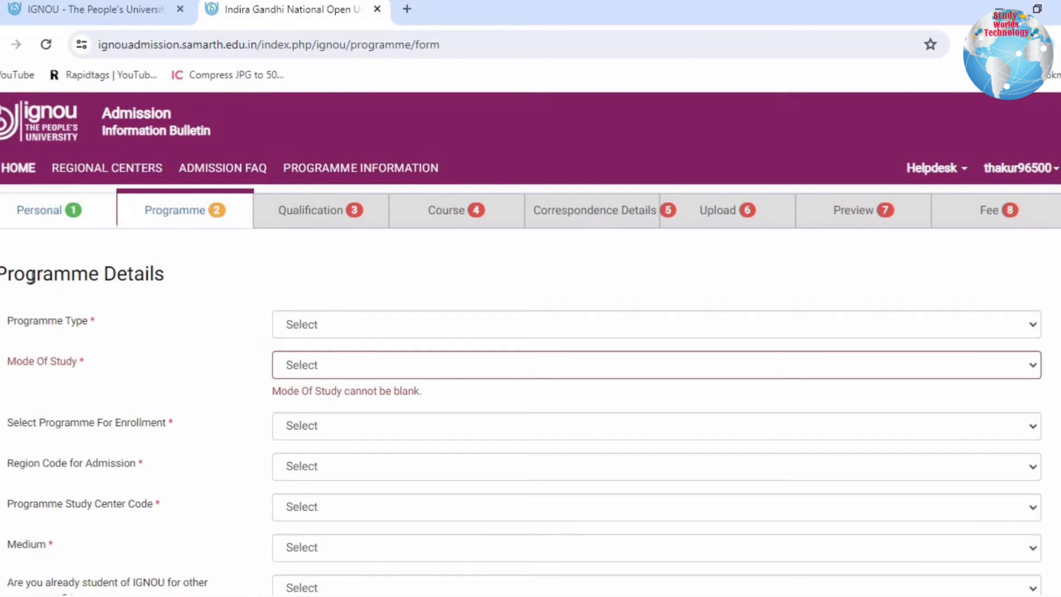
drag(26, 273, 202, 283)
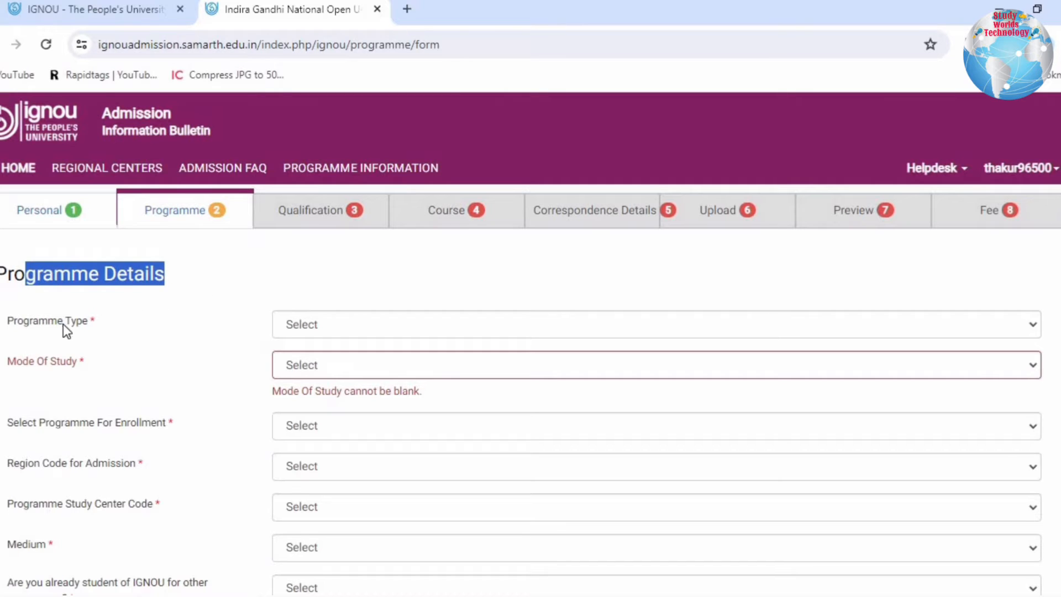
drag(14, 321, 106, 326)
click(120, 333)
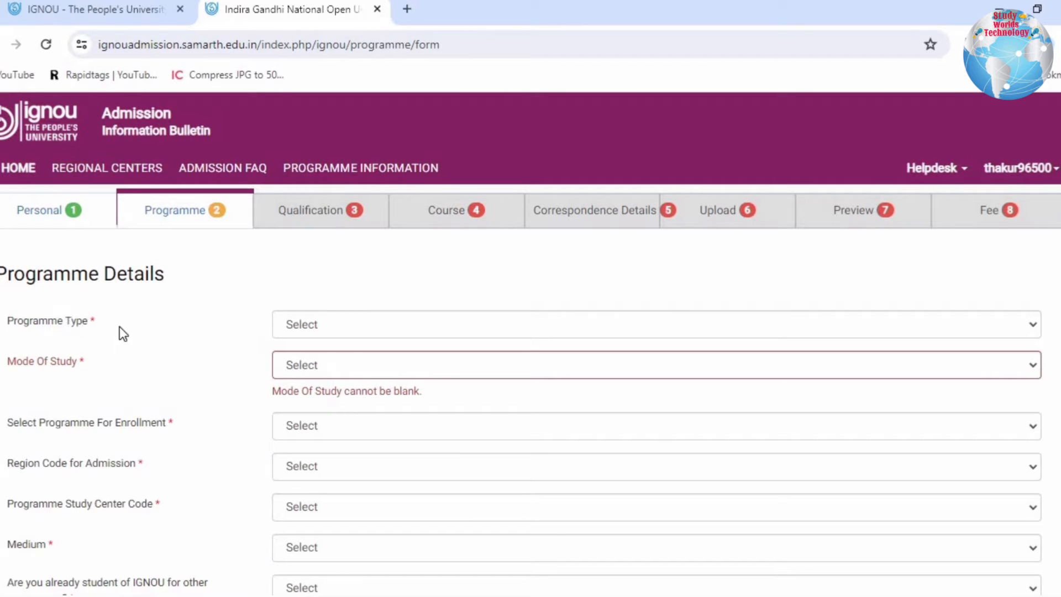
click(361, 330)
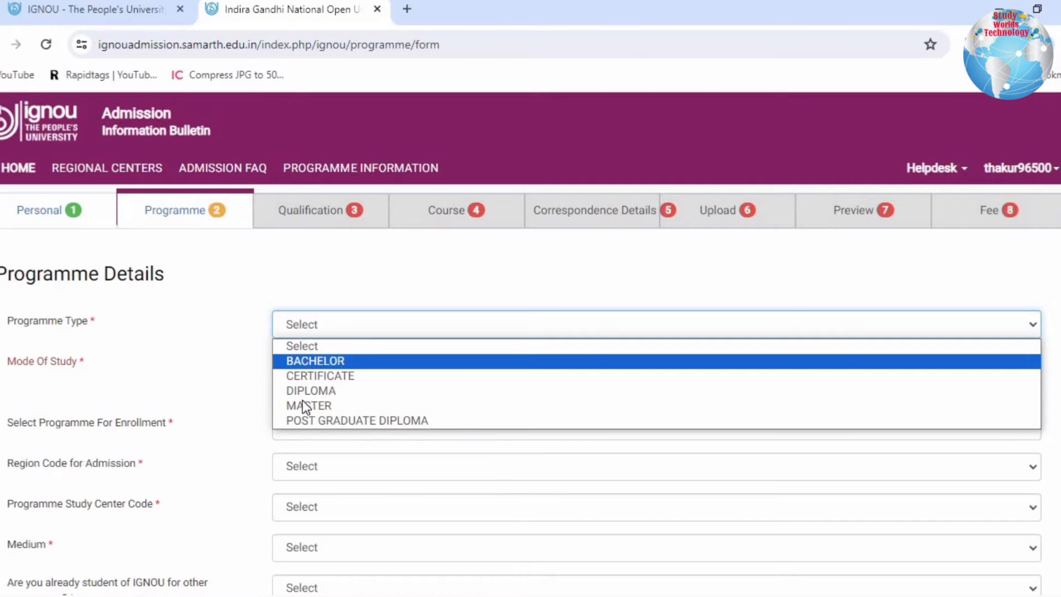
click(308, 361)
click(377, 328)
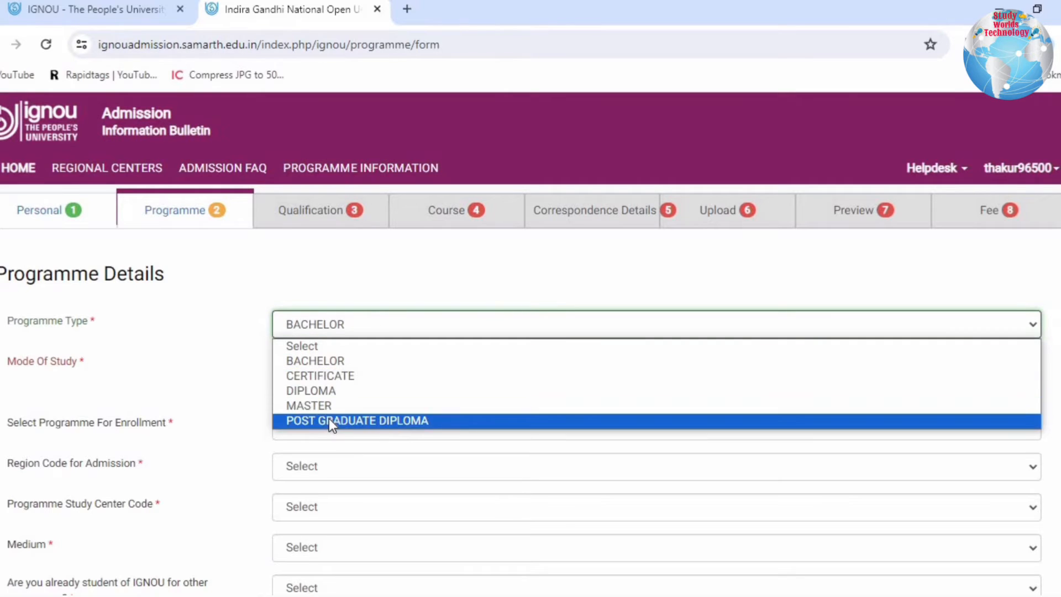
click(377, 300)
- Set the mode of study to ODL
drag(68, 367, 31, 363)
drag(101, 367, 287, 350)
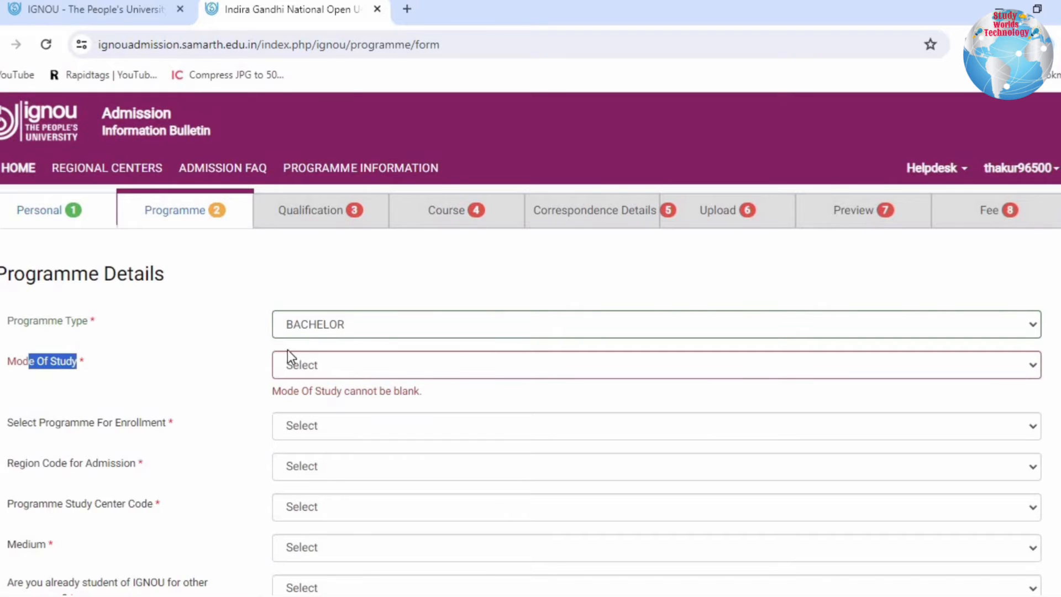
click(333, 363)
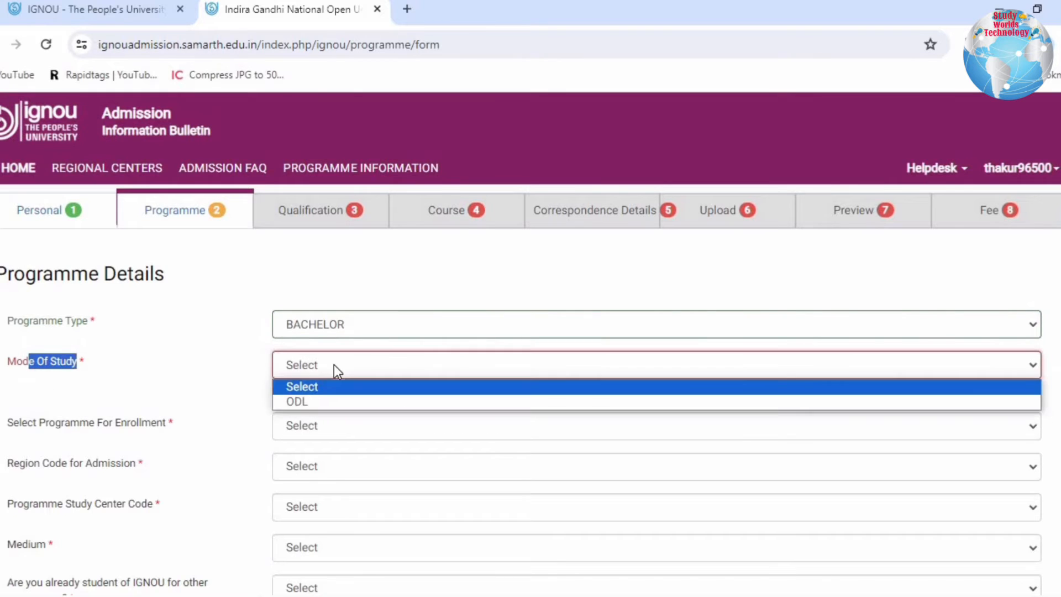
click(301, 407)
- Look through the bachelor programmes and choose BAFPS : Bachelor of Arts (Political Science) for enrollment
drag(3, 409, 180, 406)
click(181, 409)
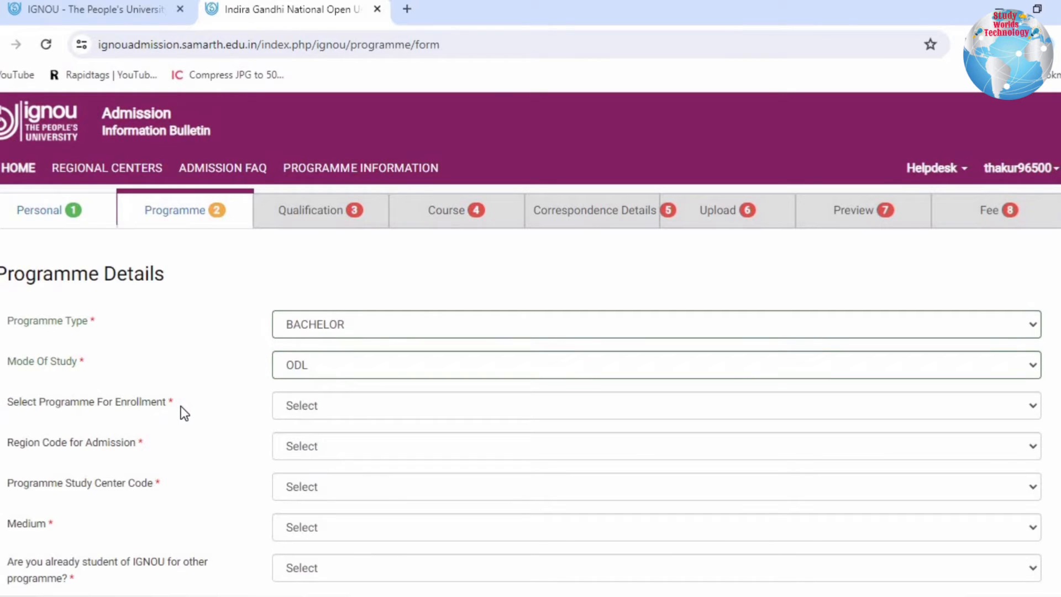
click(373, 403)
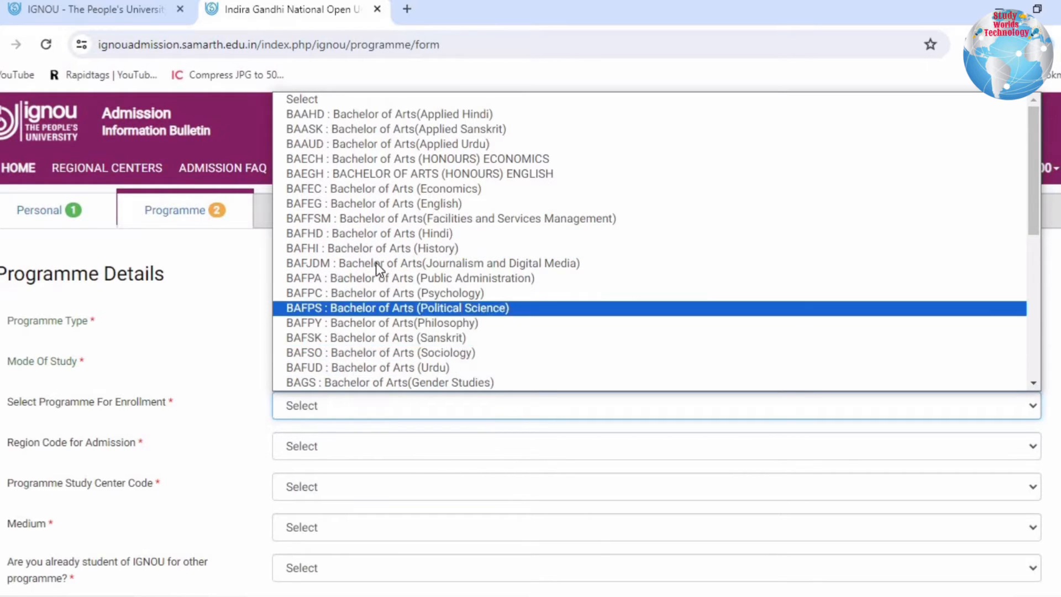
scroll(363, 199, down, 3)
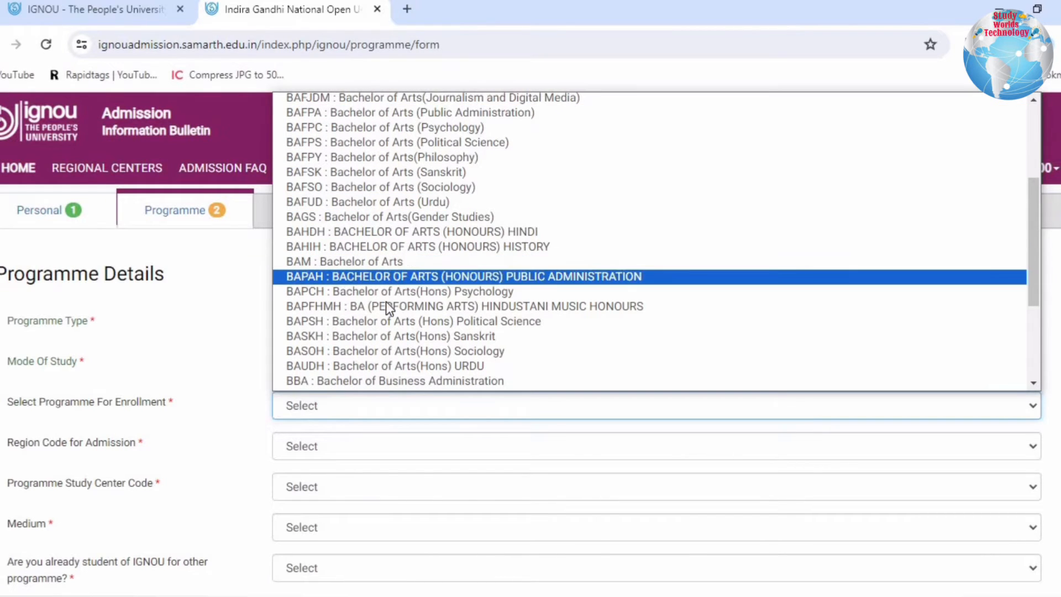
scroll(382, 316, down, 3)
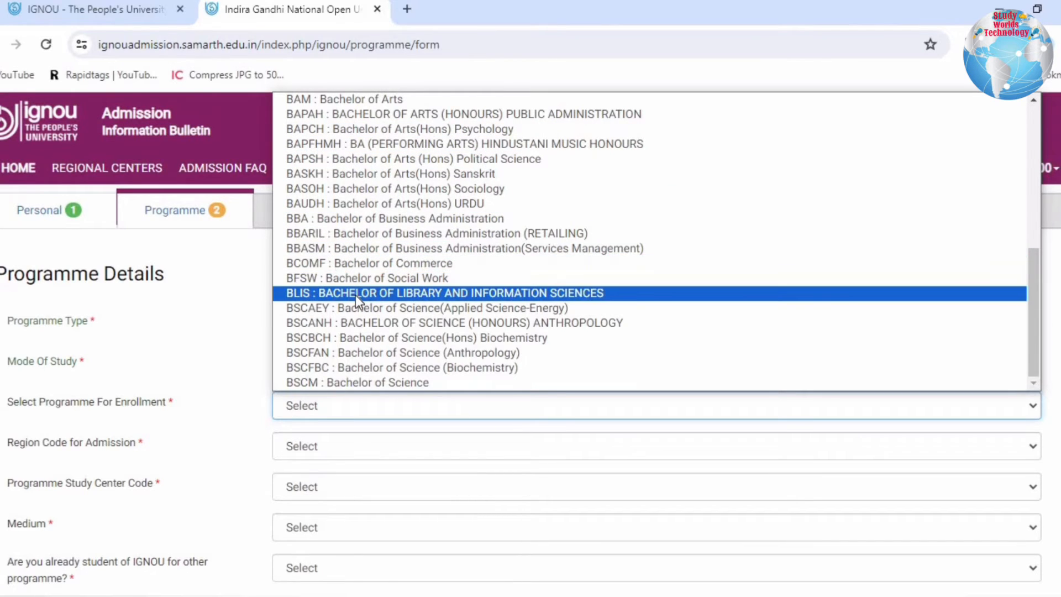
scroll(448, 313, up, 10)
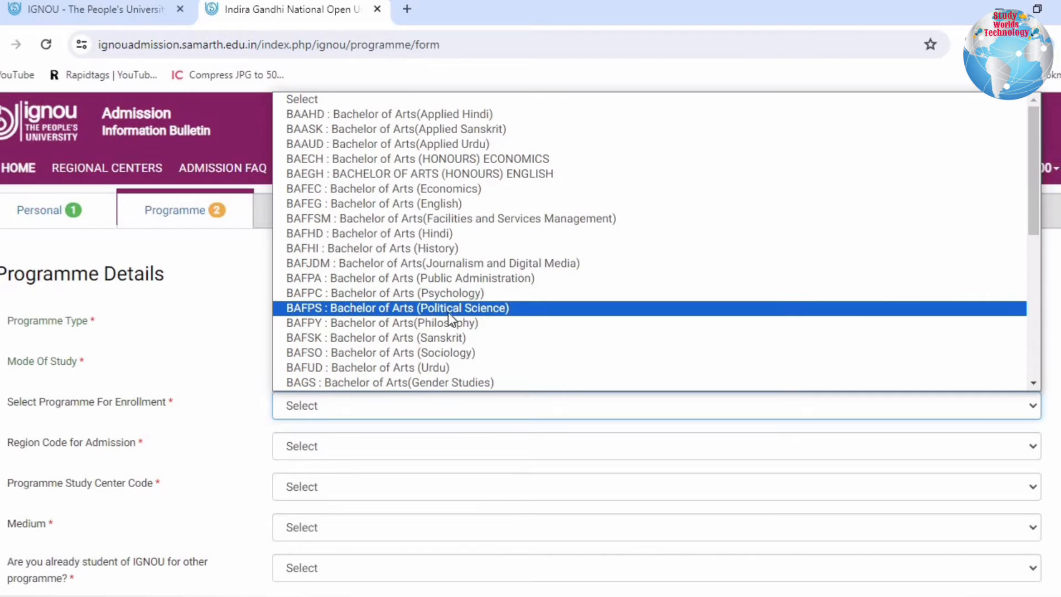
click(360, 309)
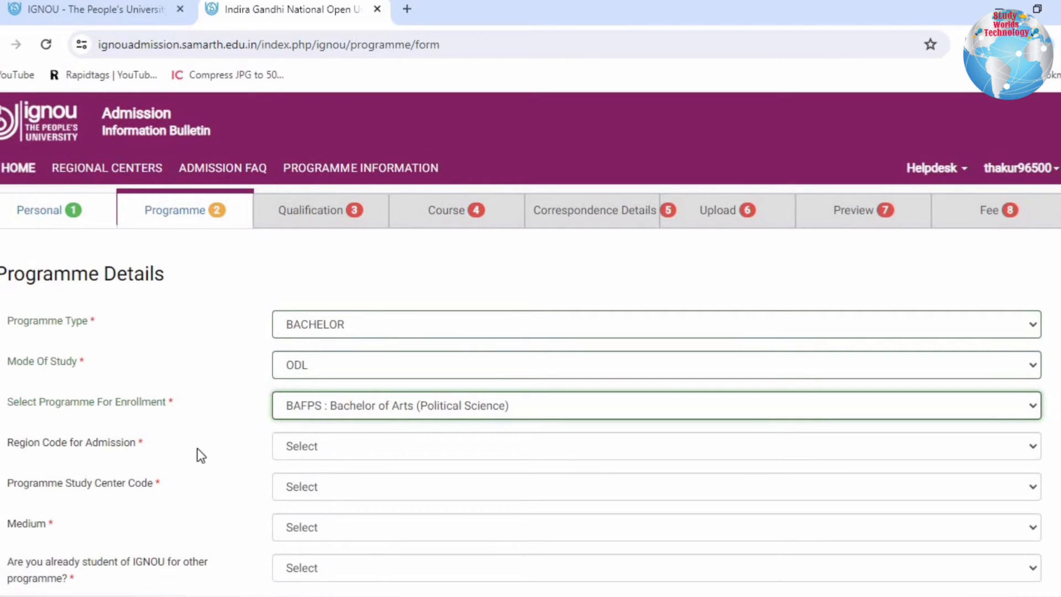
- Set the region code for admission to 29 : DELHI 2
drag(14, 444, 153, 452)
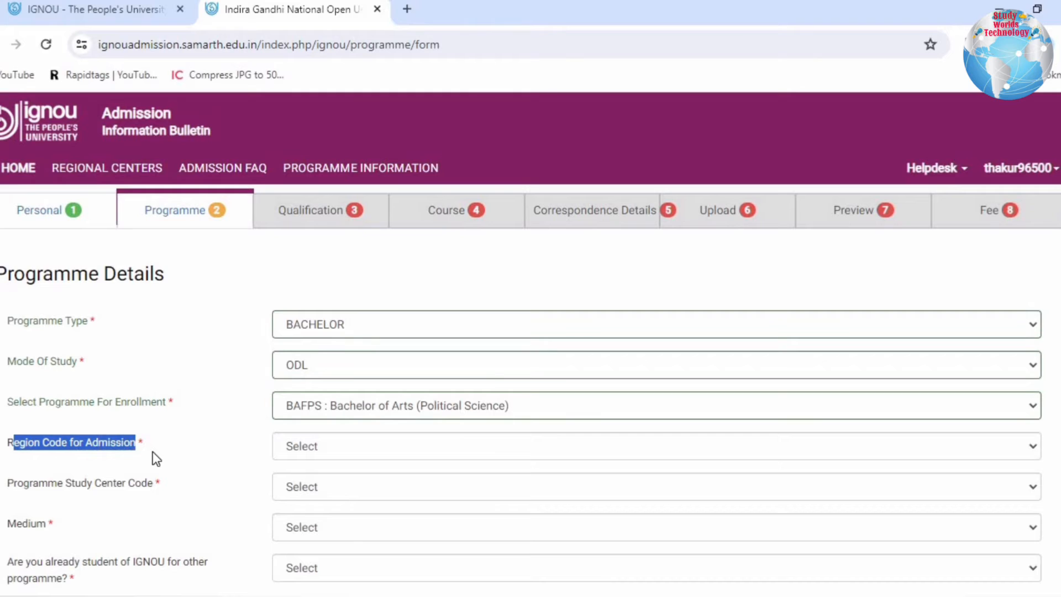
click(153, 452)
scroll(330, 452, down, 3)
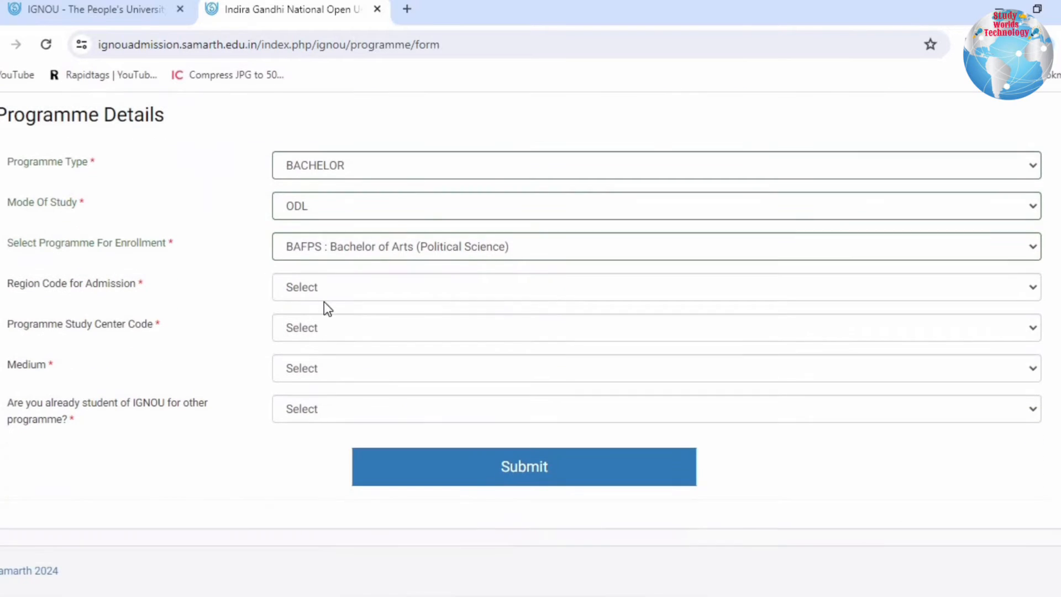
drag(48, 284, 121, 281)
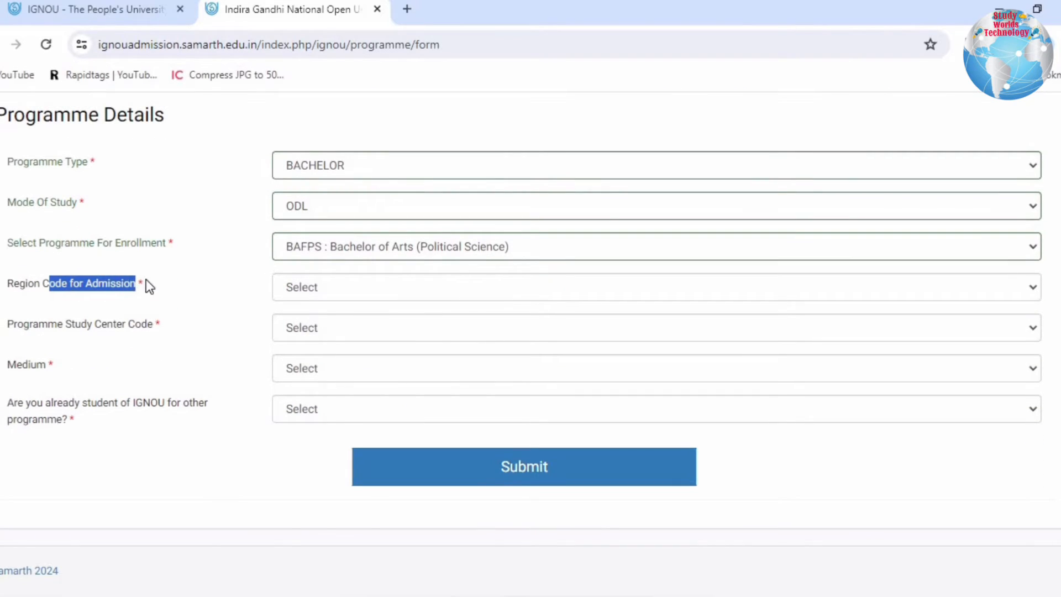
click(317, 289)
scroll(349, 503, down, 1)
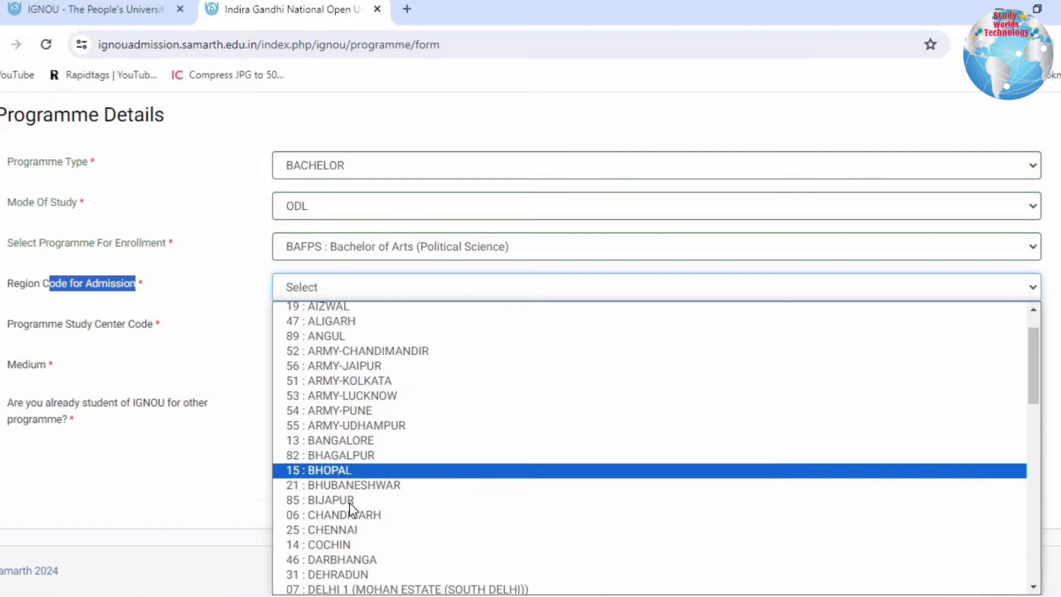
scroll(349, 502, down, 5)
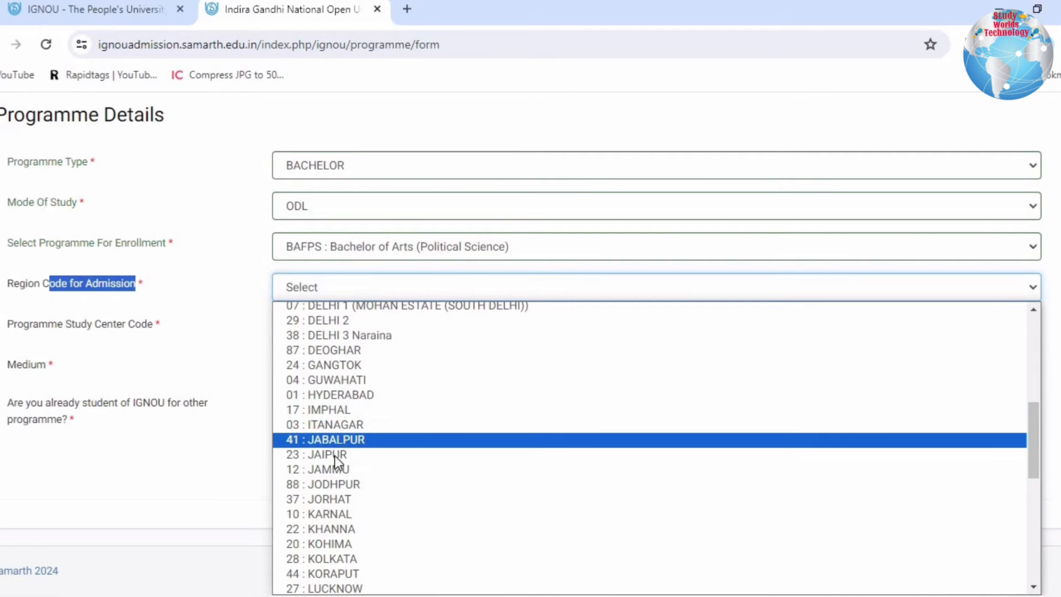
scroll(340, 503, down, 3)
scroll(365, 486, up, 6)
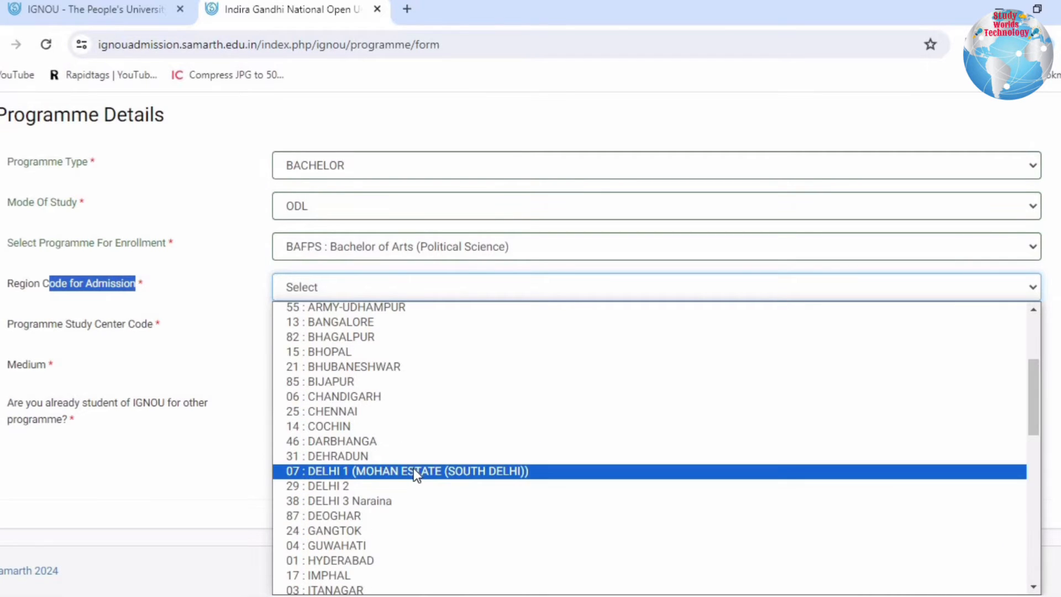
click(317, 485)
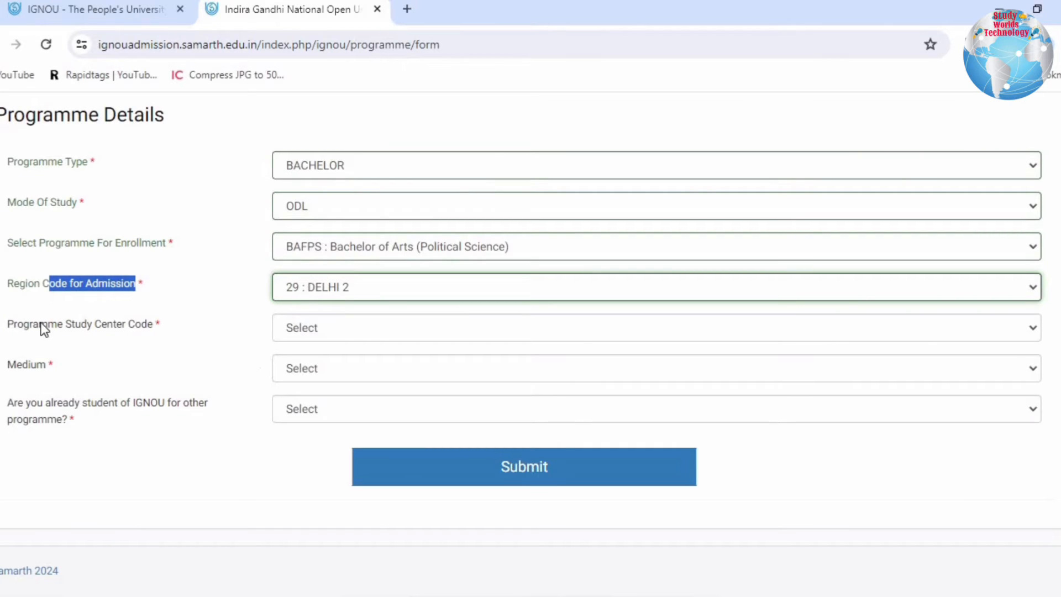
- Set the programme study center code to 0769 : SHYAM LAL COLLEGE (769) (DELHI)
drag(8, 326, 272, 329)
click(324, 328)
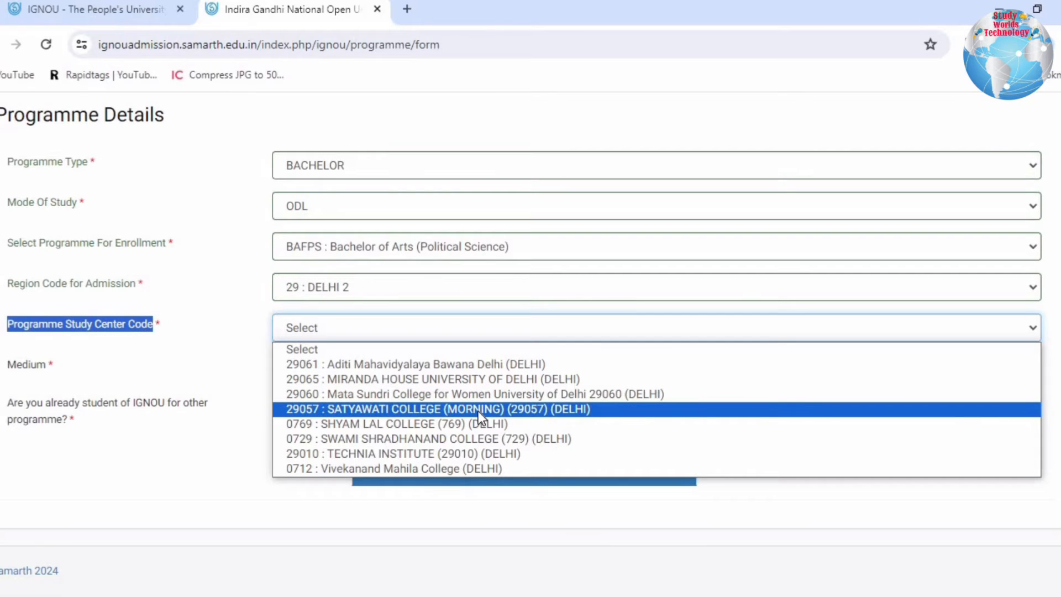
click(392, 424)
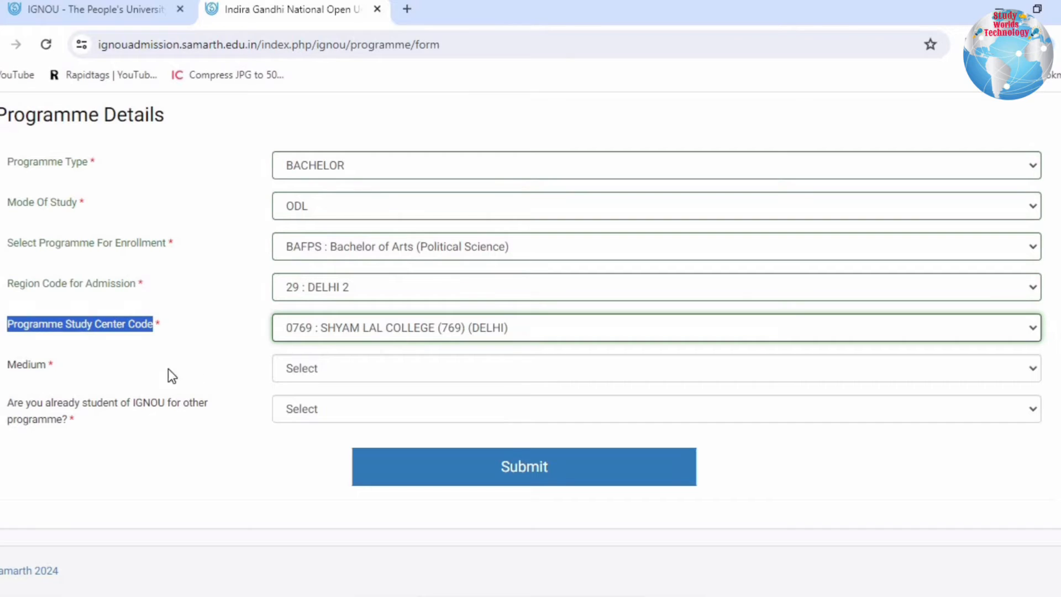
- Set the medium of instruction to ENGLISH
drag(27, 366, 61, 366)
click(294, 362)
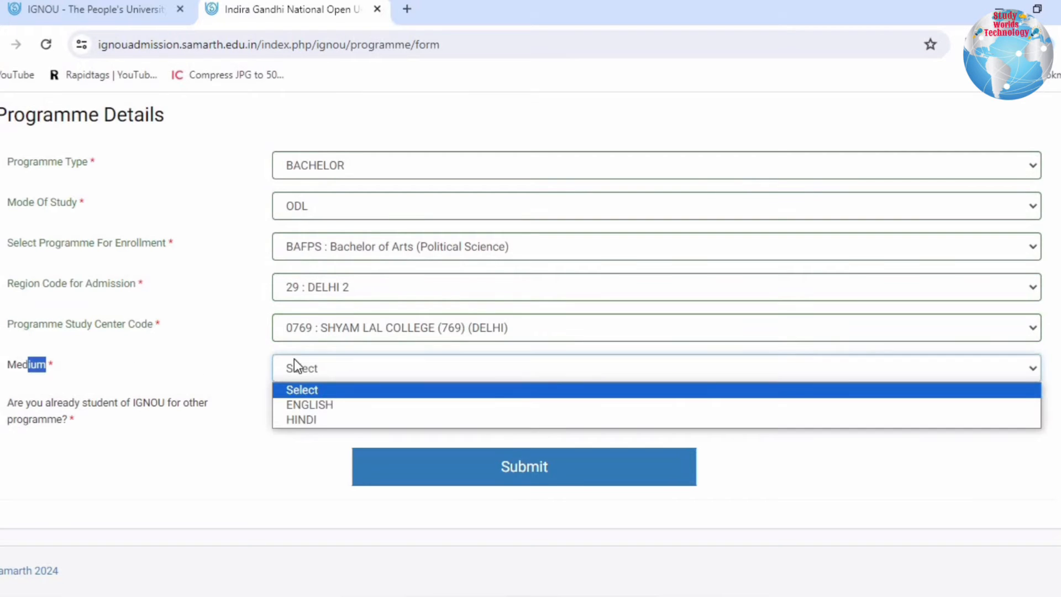
click(309, 404)
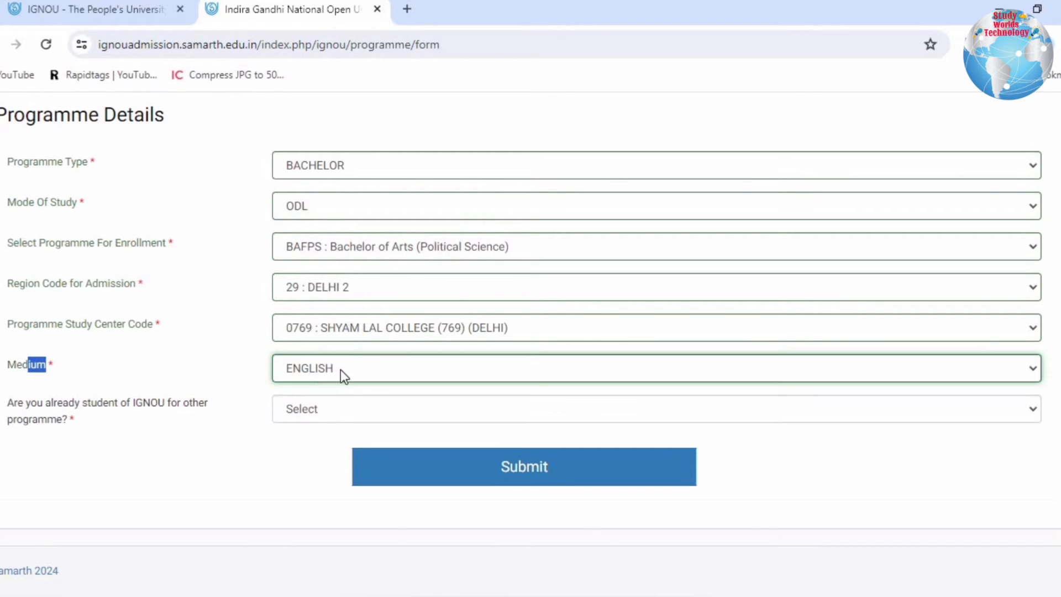
- Try Yes for being already an IGNOU student of another programme, and set the answer to No
drag(30, 404, 196, 420)
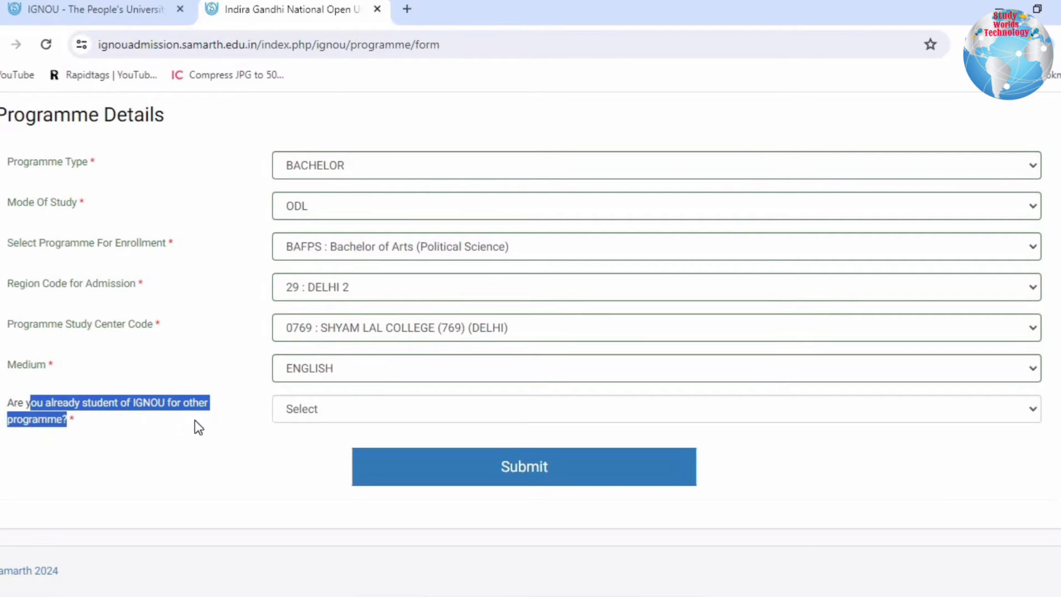
click(194, 420)
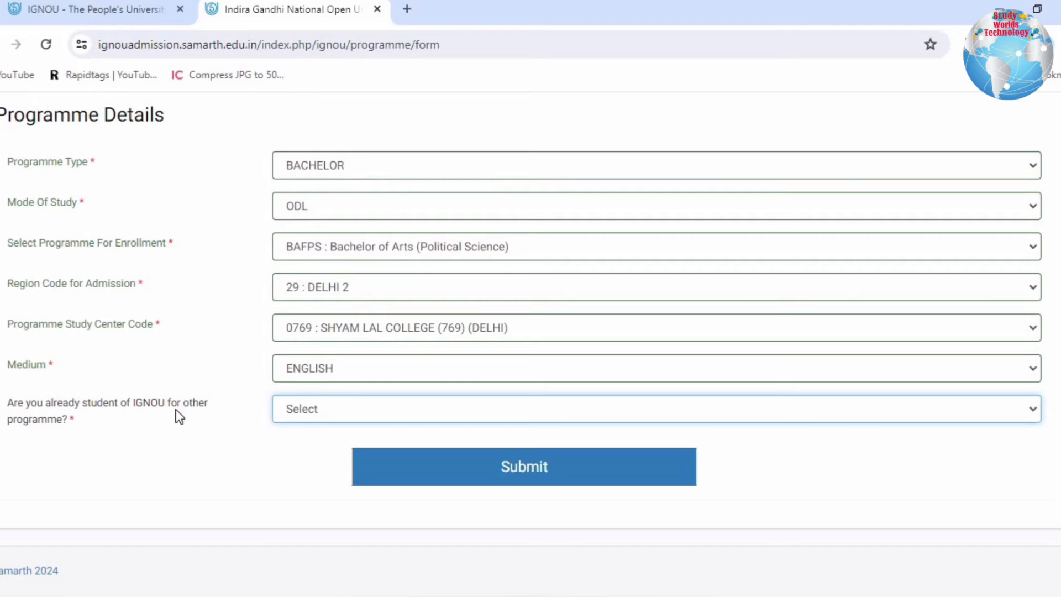
click(336, 408)
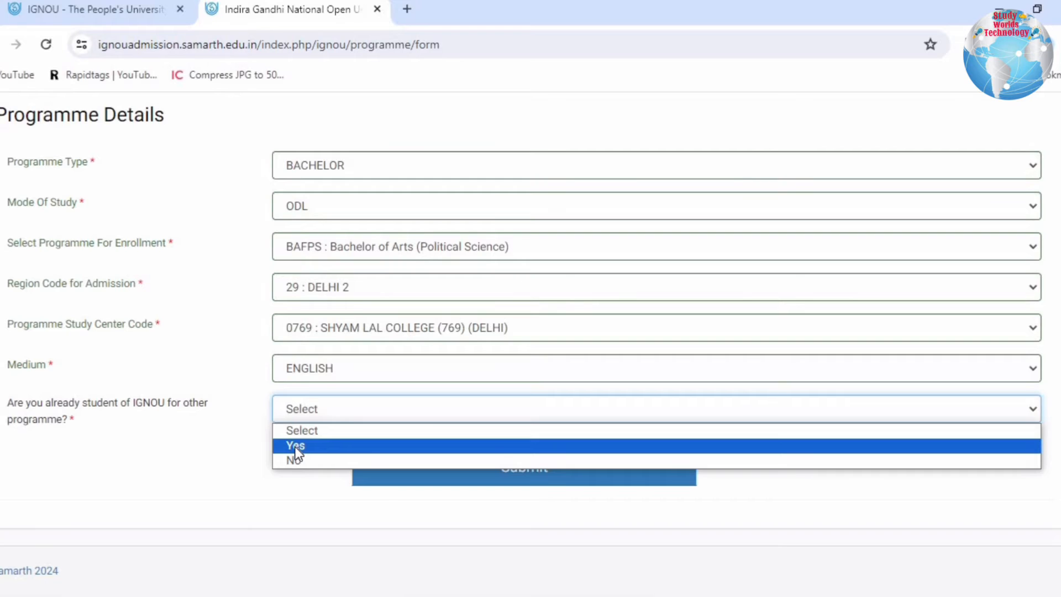
click(297, 446)
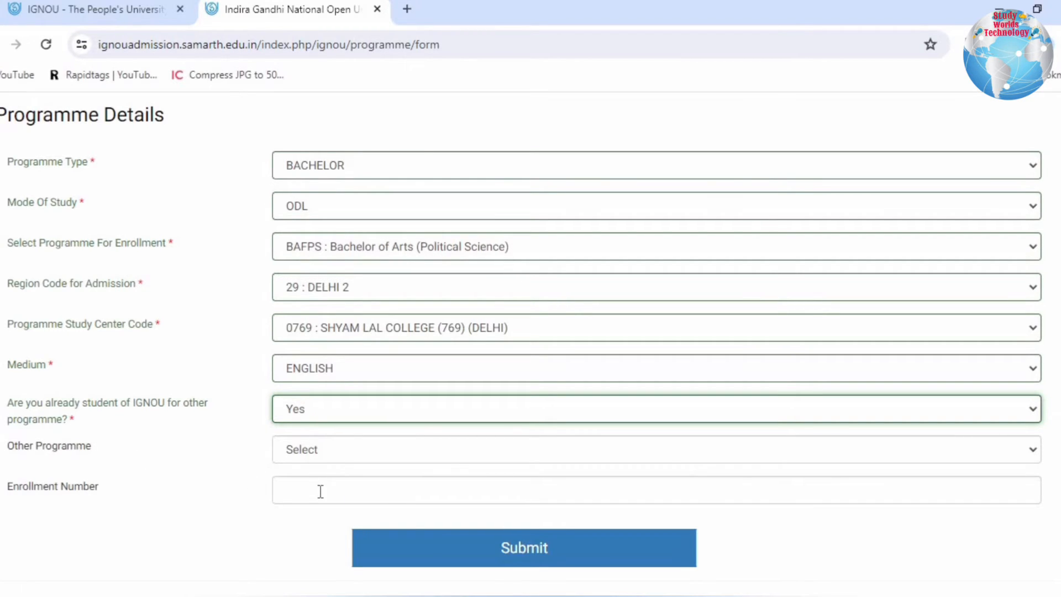
click(315, 418)
click(292, 460)
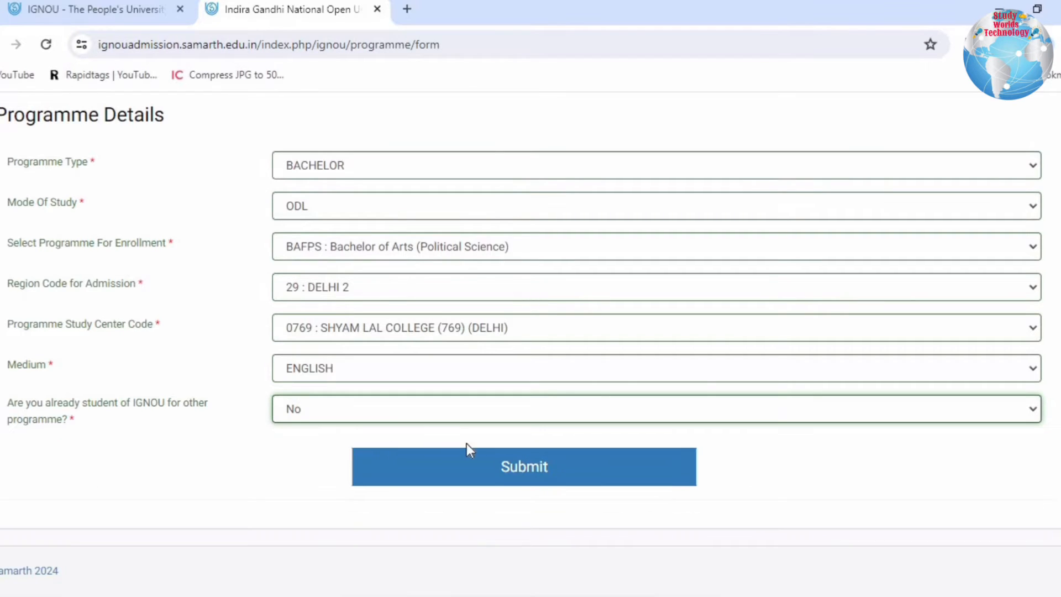
- Submit the programme details, review the saved summary and continue to the qualification section
click(486, 467)
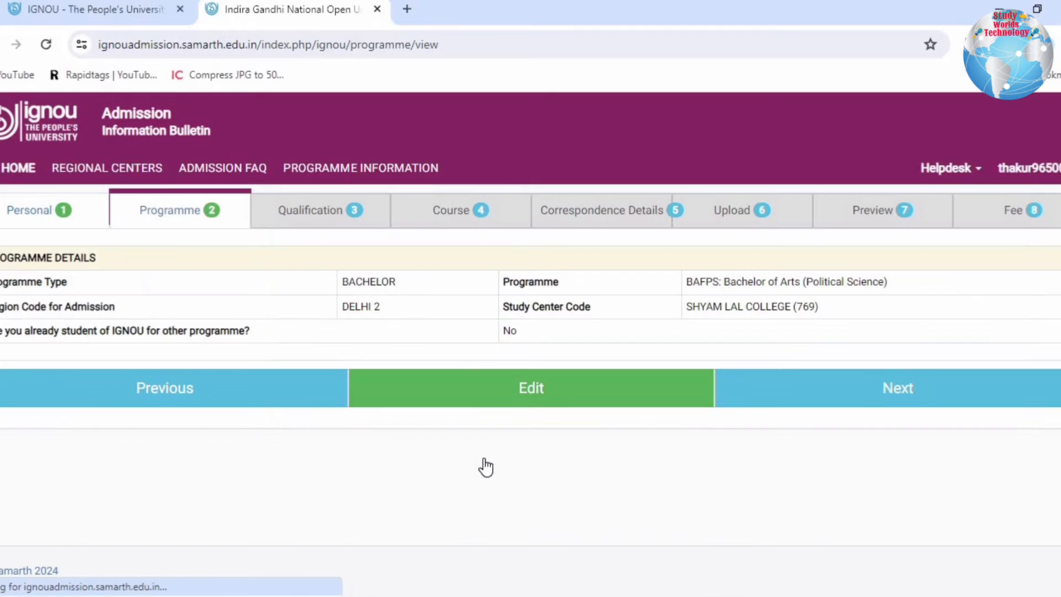
drag(1, 285, 692, 323)
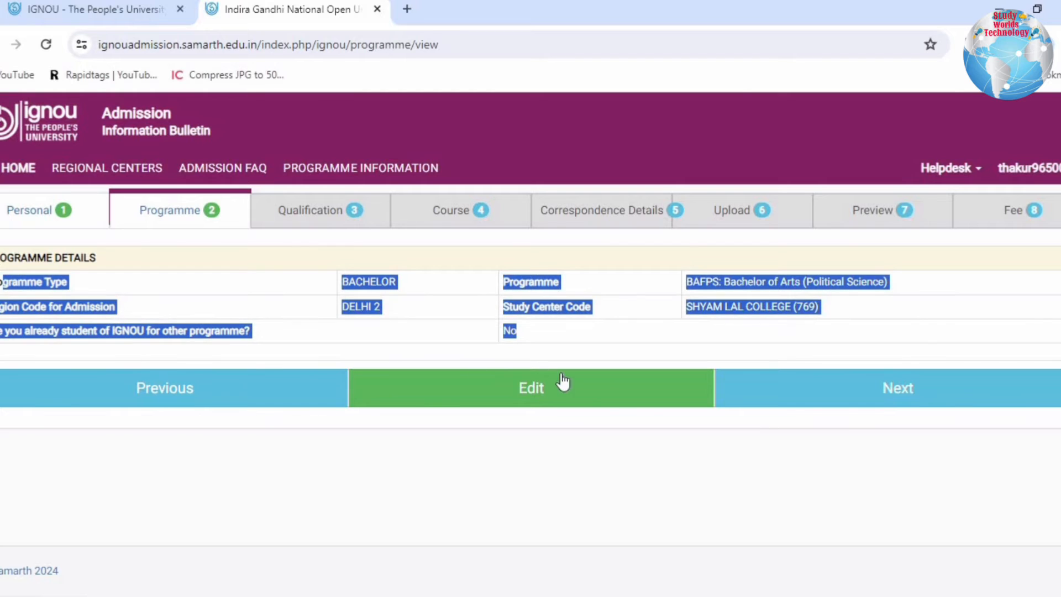
click(881, 393)
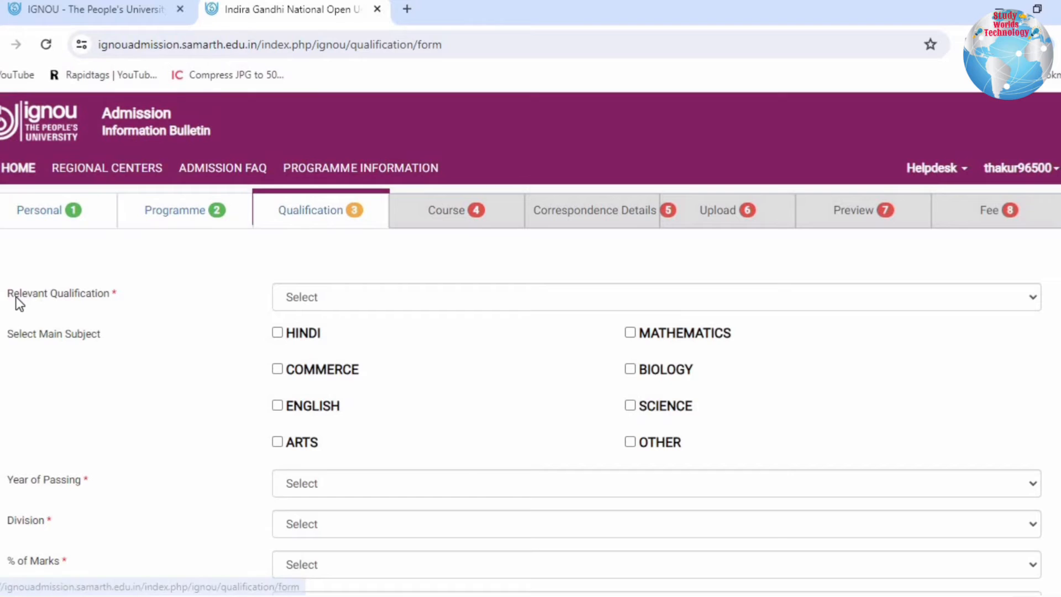
- Set the relevant qualification to 10+2 OR EQUIVALENT
drag(15, 297, 101, 296)
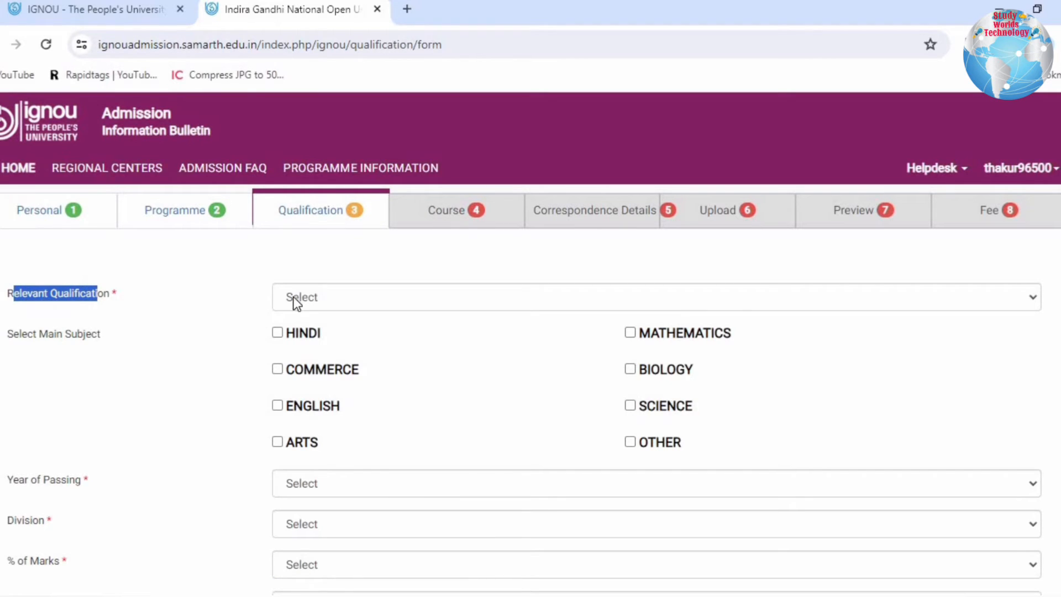
click(346, 300)
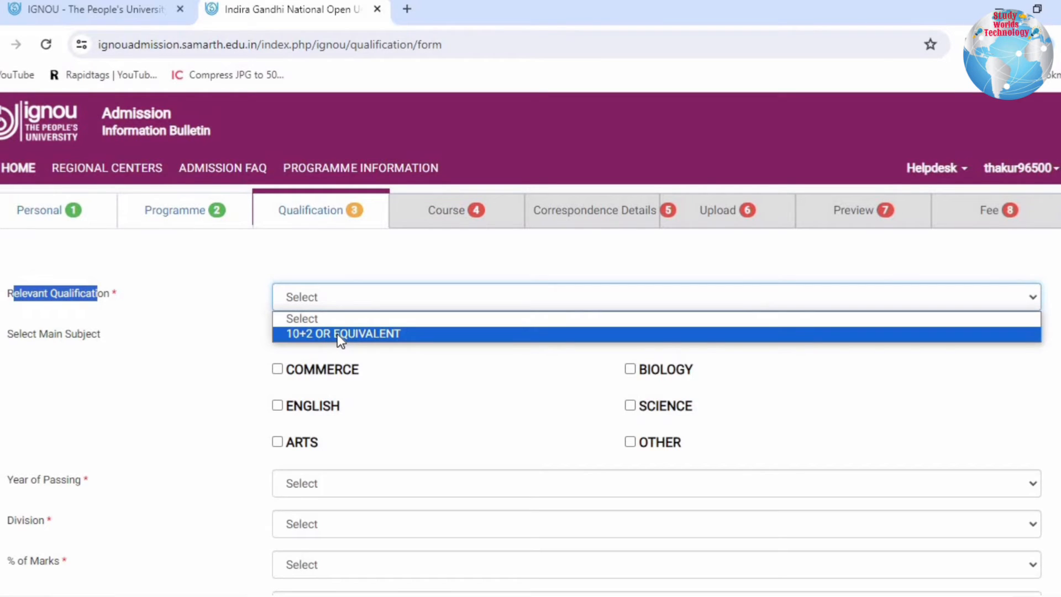
click(337, 334)
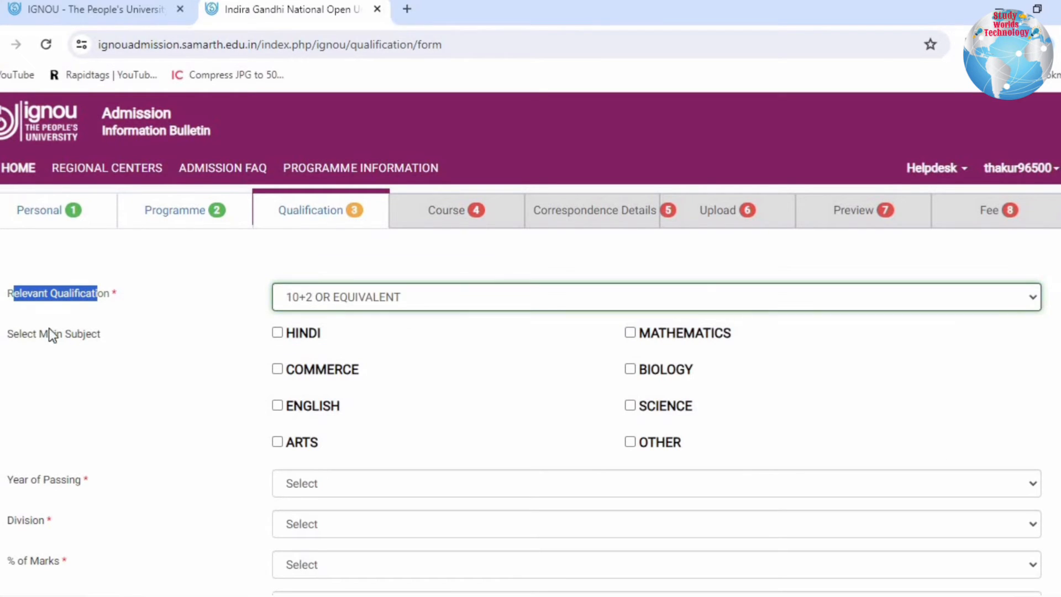
- Mark HINDI, ENGLISH, ARTS and MATHEMATICS as the main subjects, leaving COMMERCE and OTHER unselected
drag(13, 331, 103, 327)
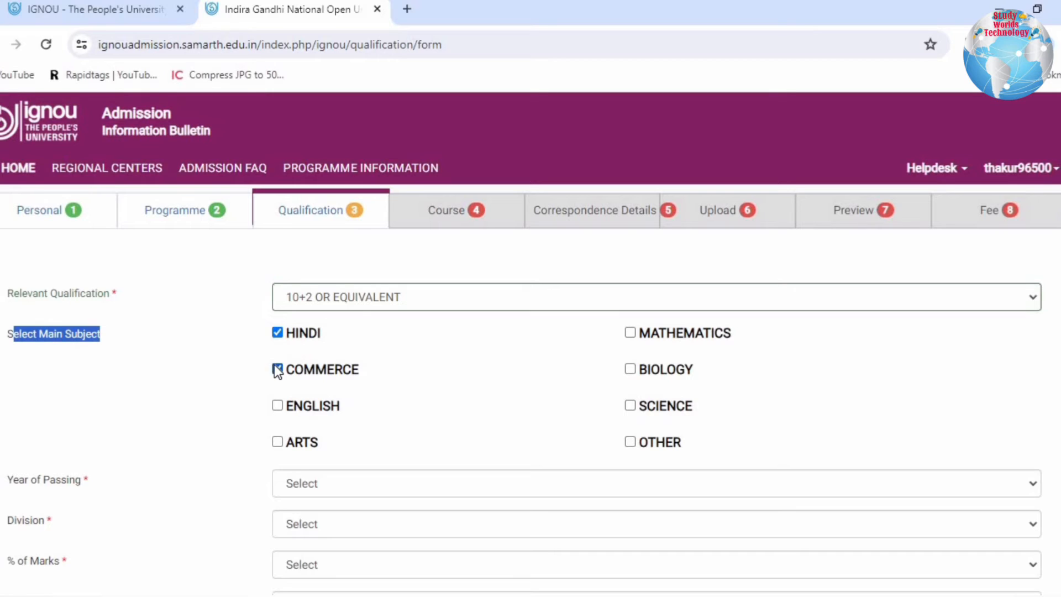
click(277, 405)
click(278, 442)
click(630, 441)
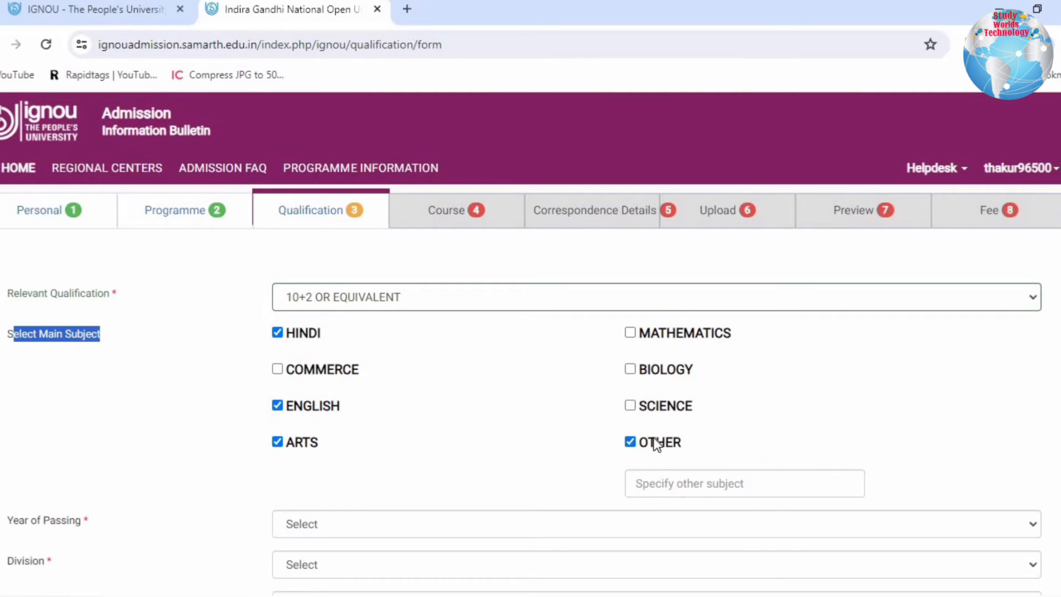
click(630, 443)
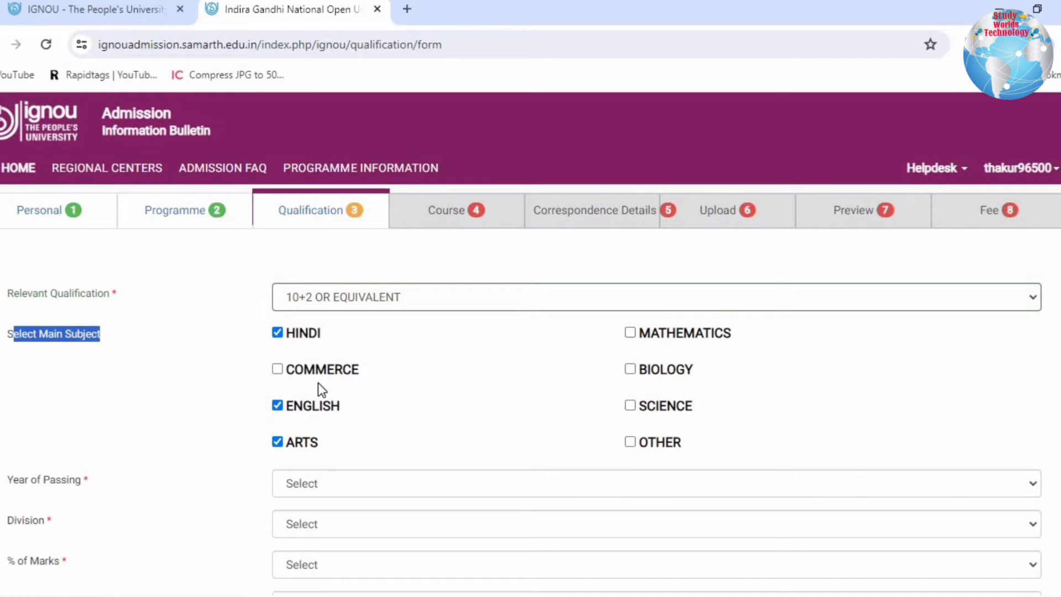
click(630, 333)
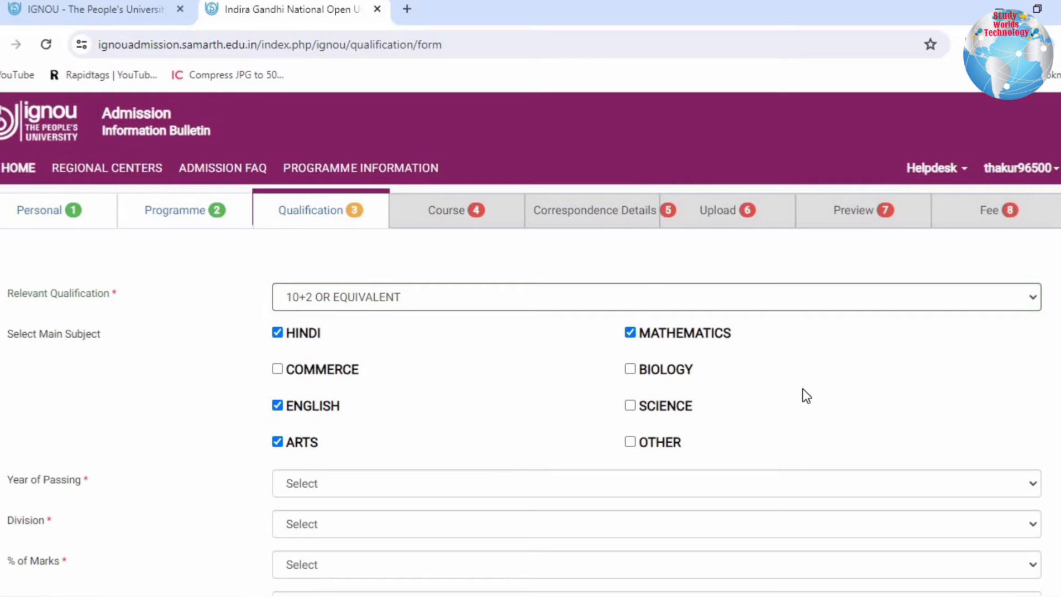
- Set the year of passing to 2024 and the division to First
scroll(802, 389, down, 3)
drag(31, 314, 121, 314)
click(314, 315)
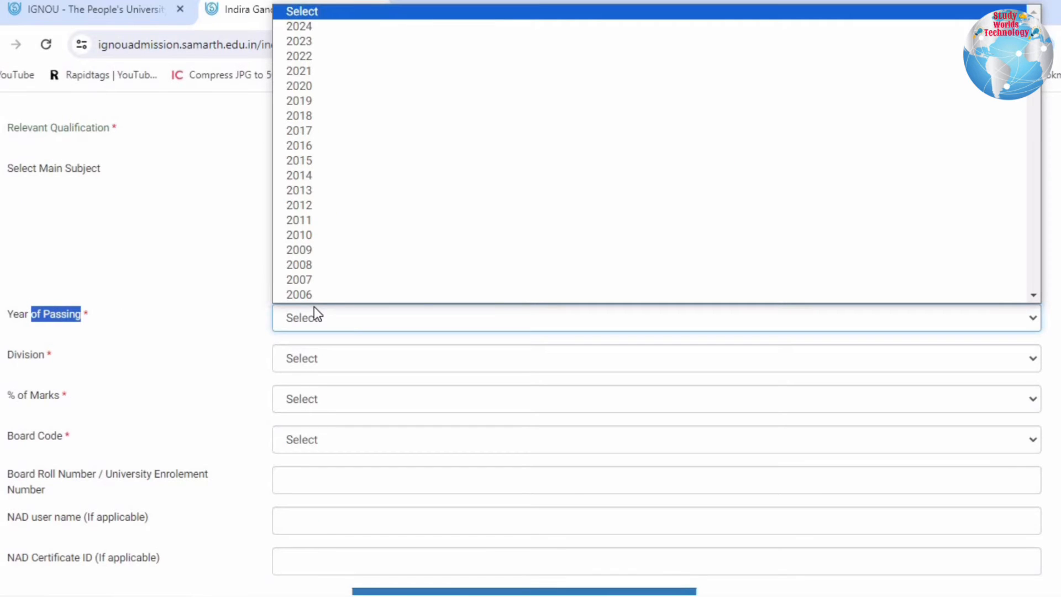
click(313, 27)
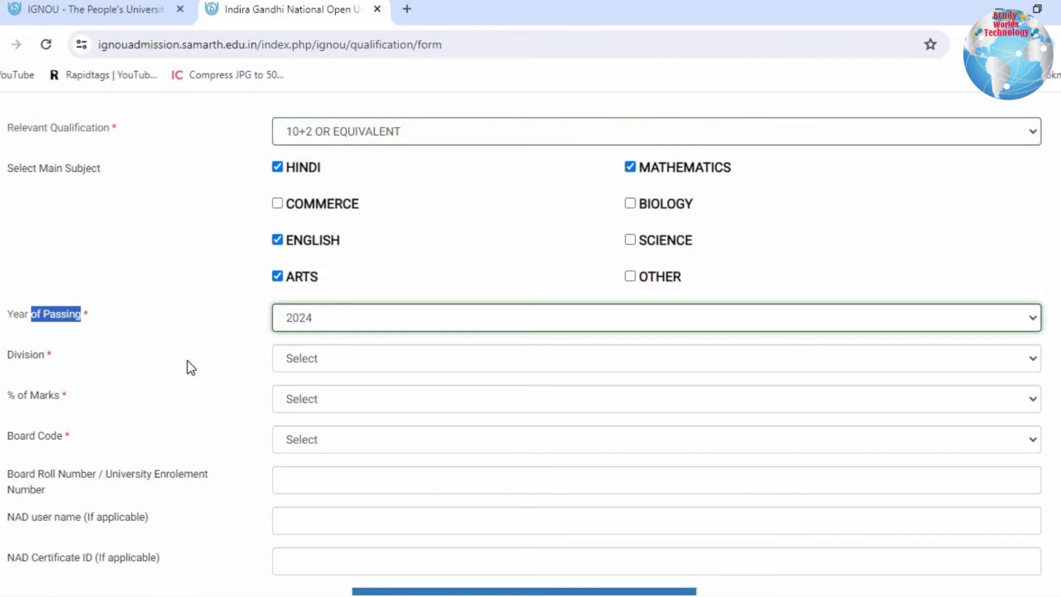
click(364, 369)
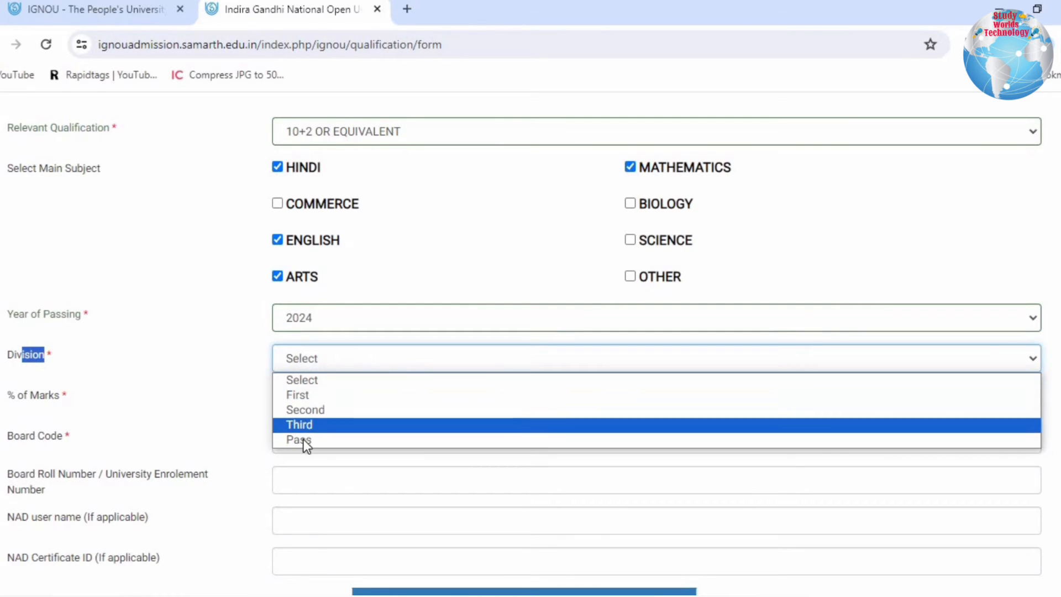
click(311, 396)
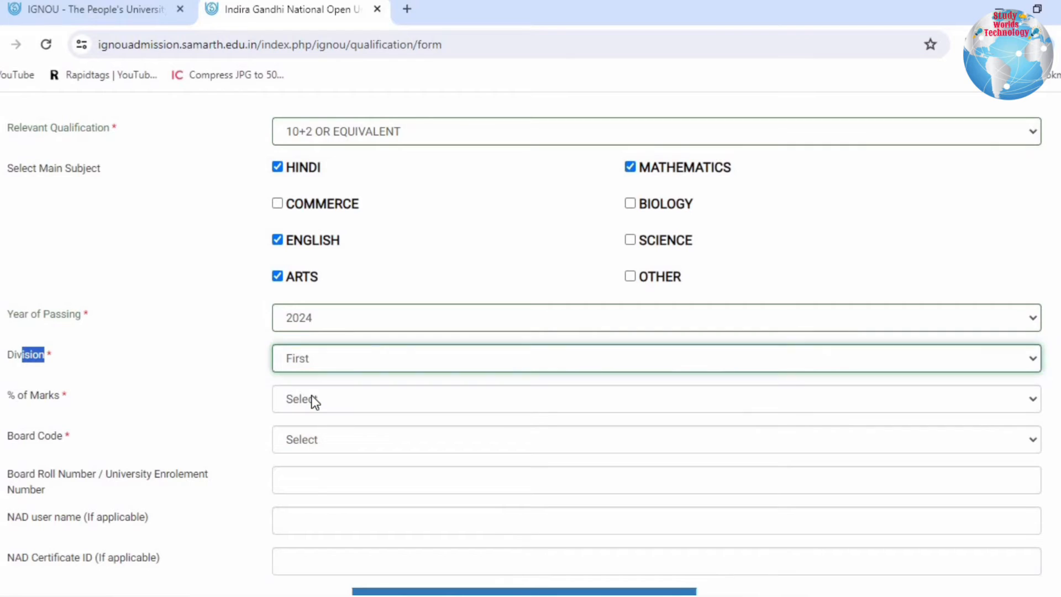
- Set the percentage of marks to 71
drag(25, 395, 177, 399)
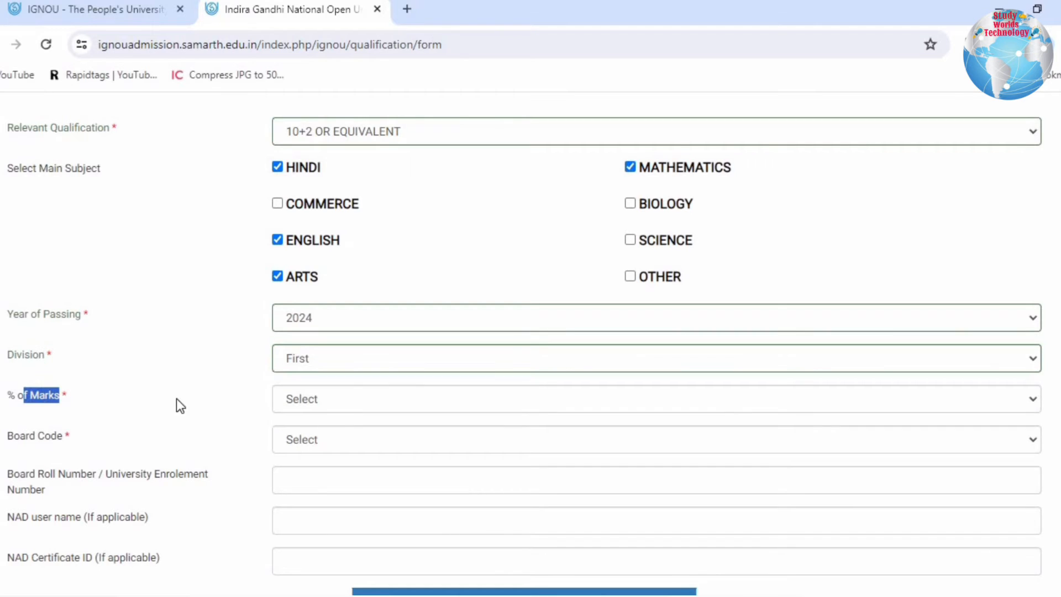
click(319, 409)
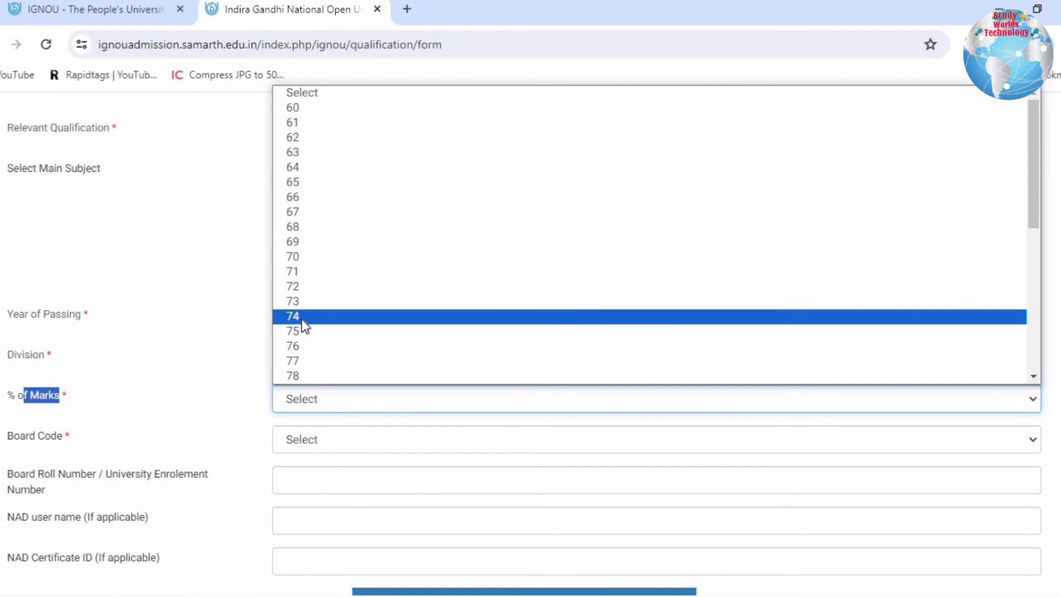
click(320, 271)
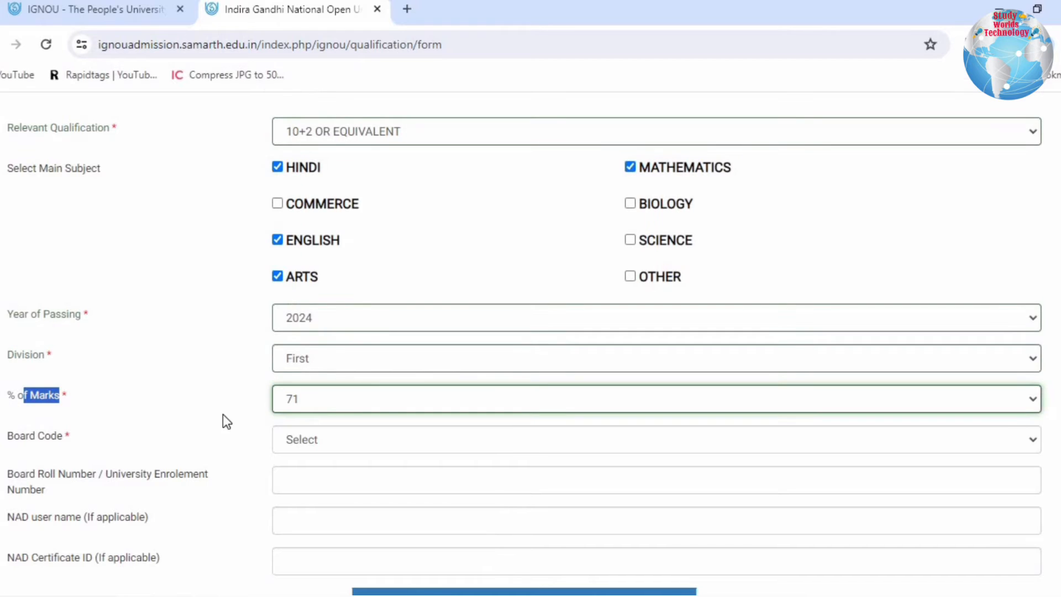
- Look through the board list, set the board code to 9999 : XXXX : NOT LISTED IN THIS LIST and activate the other board name field
drag(14, 439, 131, 442)
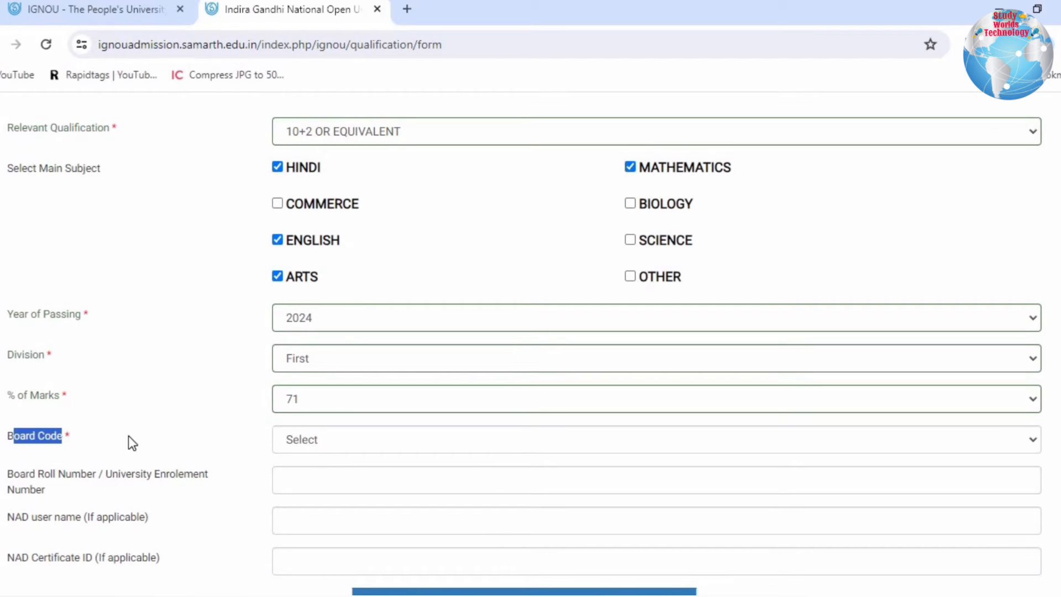
click(320, 443)
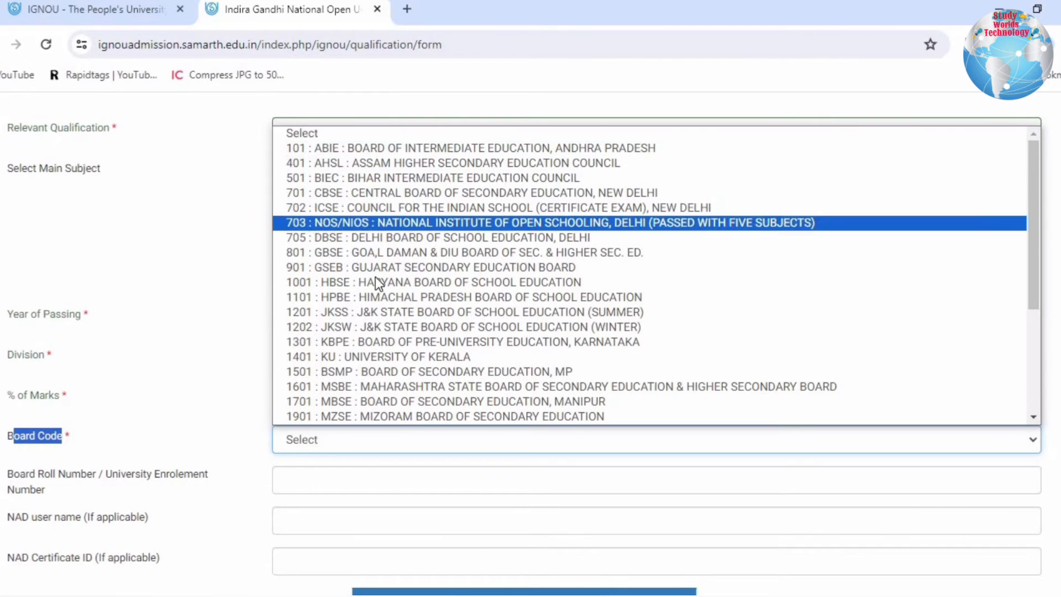
scroll(373, 403, down, 3)
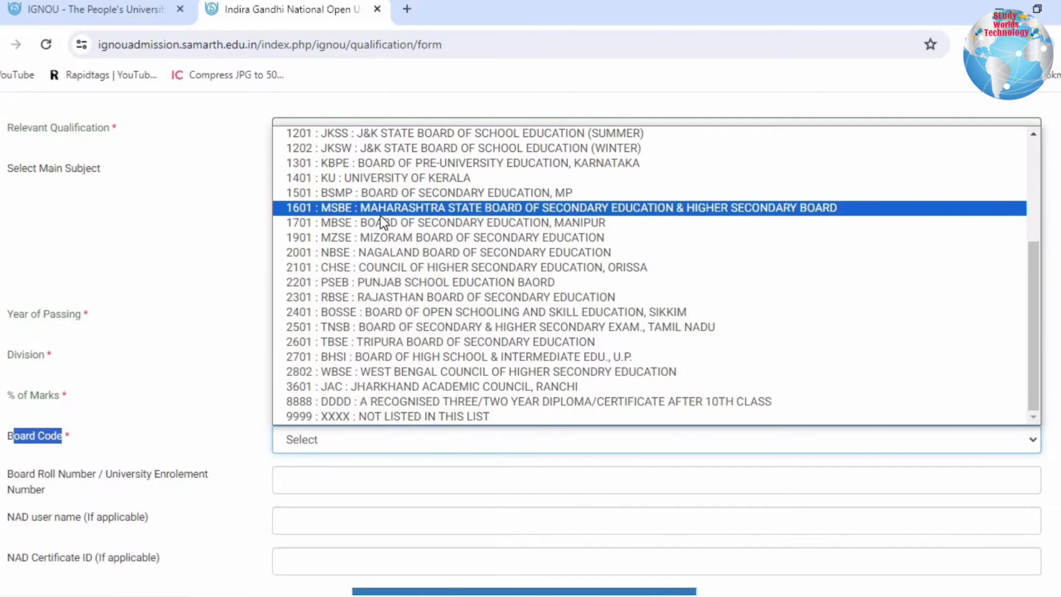
scroll(380, 216, up, 4)
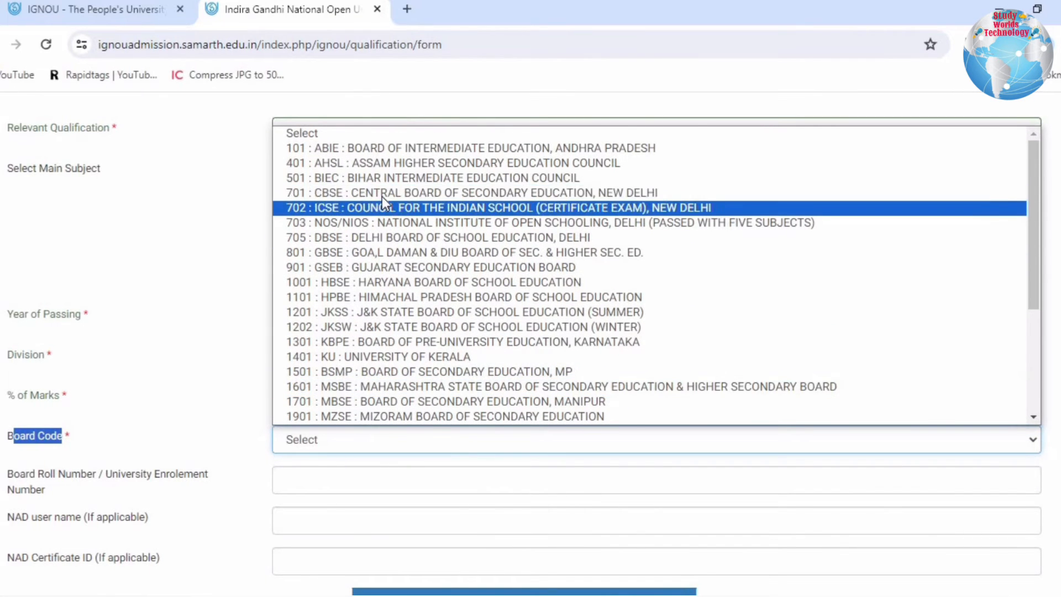
scroll(383, 198, down, 4)
click(388, 418)
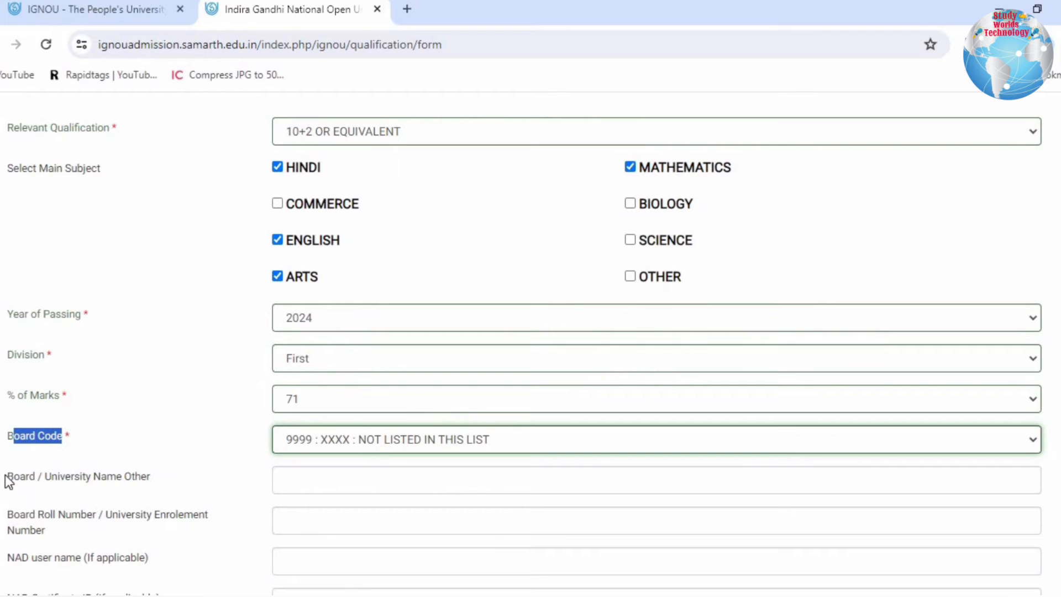
drag(5, 479, 311, 474)
click(311, 474)
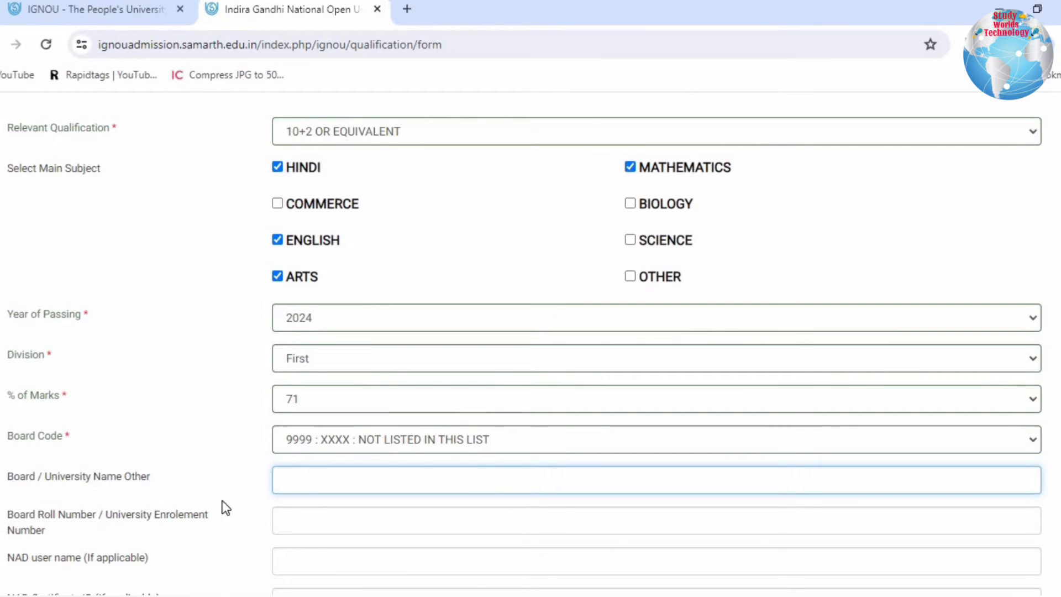
- Change the board code to 701 : CBSE : CENTRAL BOARD OF SECONDARY EDUCATION, NEW DELHI
click(324, 444)
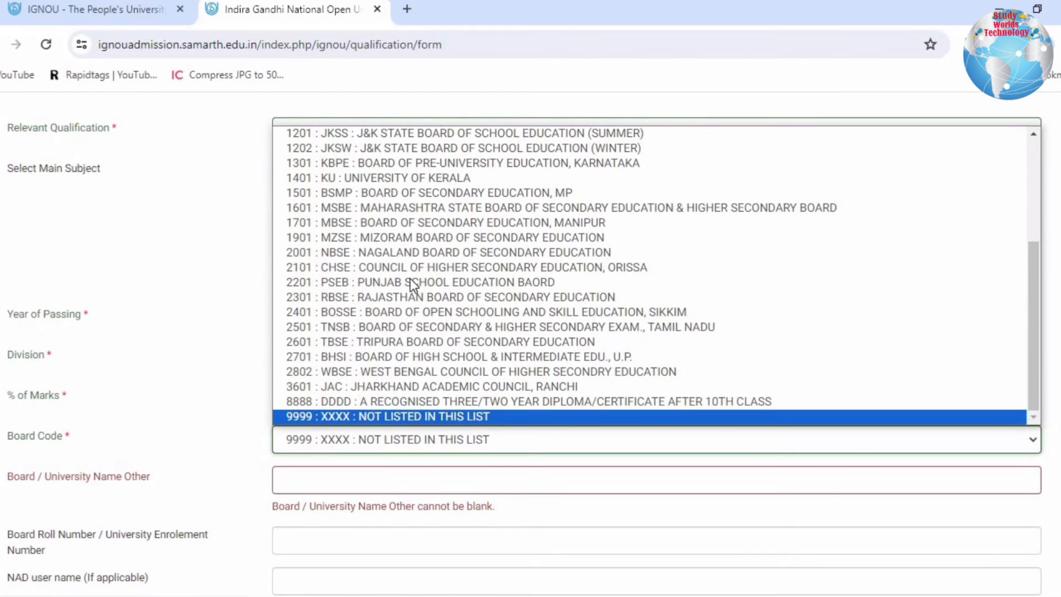
scroll(412, 275, up, 4)
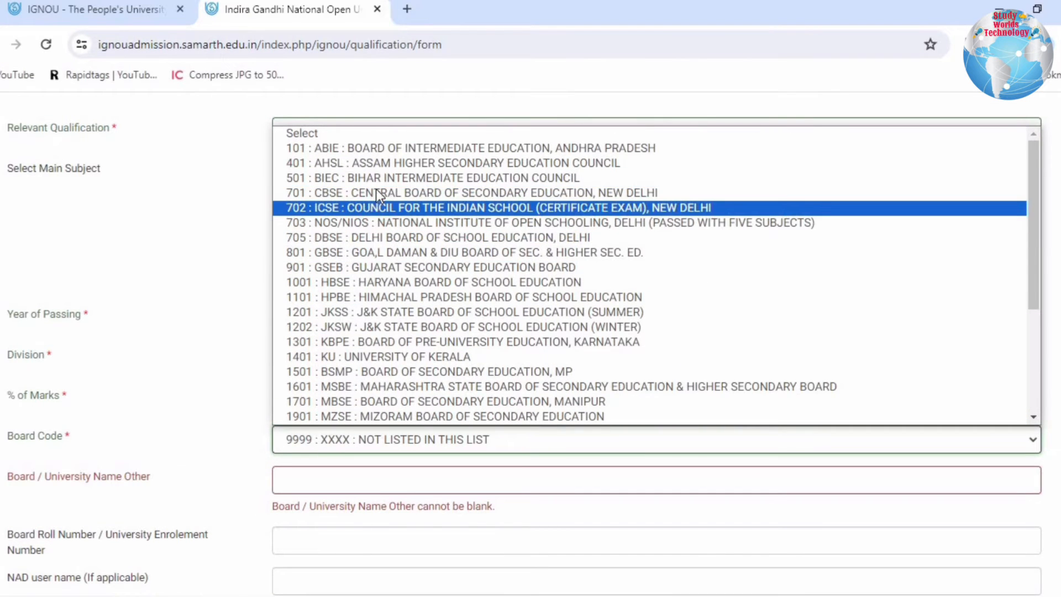
click(376, 191)
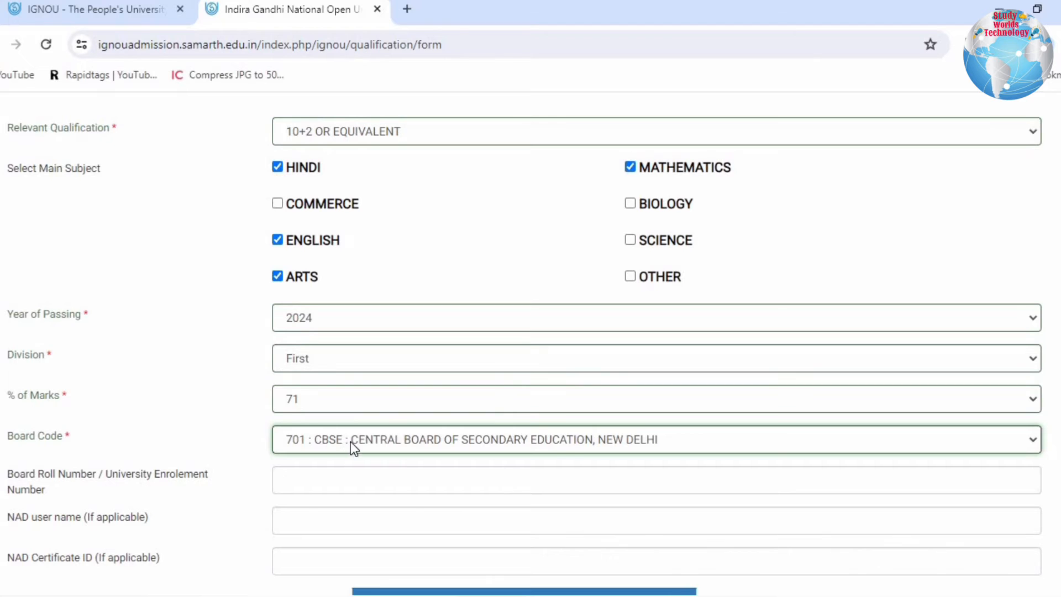
- Set the board code back to 9999 : XXXX : NOT LISTED IN THIS LIST
click(569, 443)
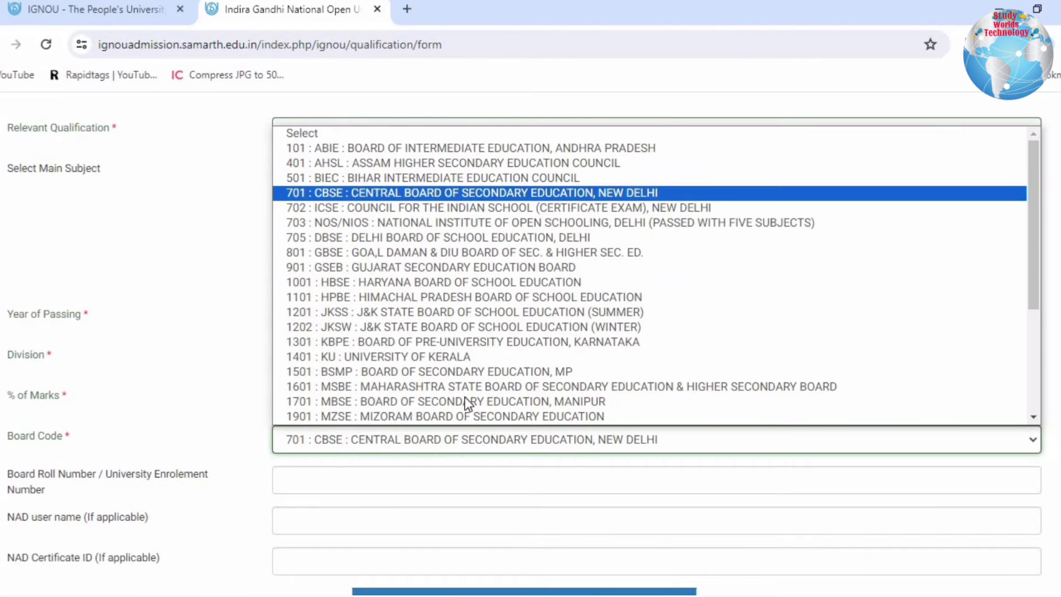
scroll(377, 420, down, 3)
click(373, 420)
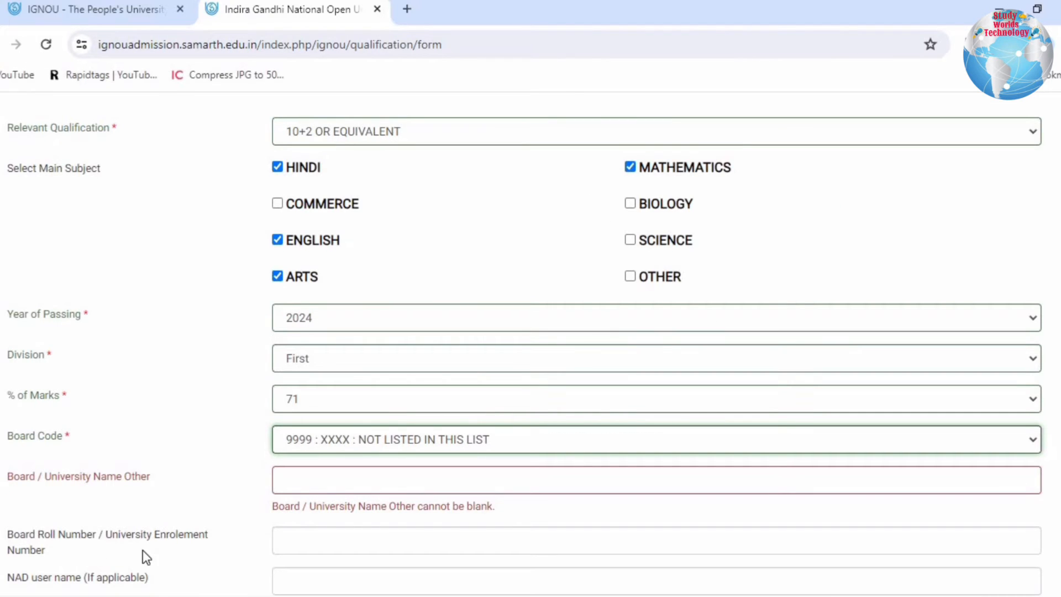
- Change the board code to 701 : CBSE : CENTRAL BOARD OF SECONDARY EDUCATION, NEW DELHI
click(347, 449)
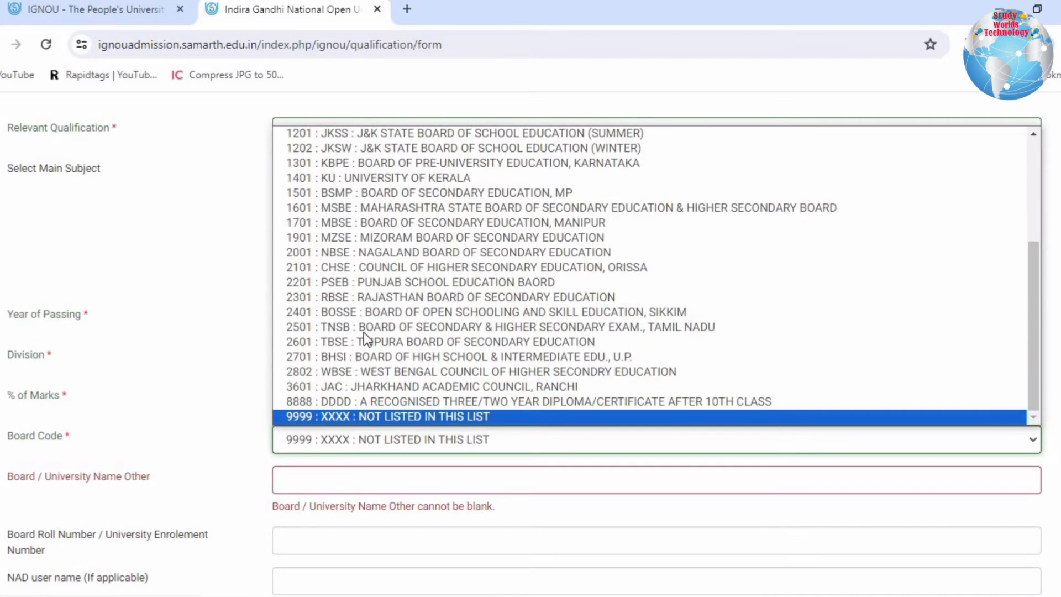
scroll(363, 226, up, 3)
click(367, 190)
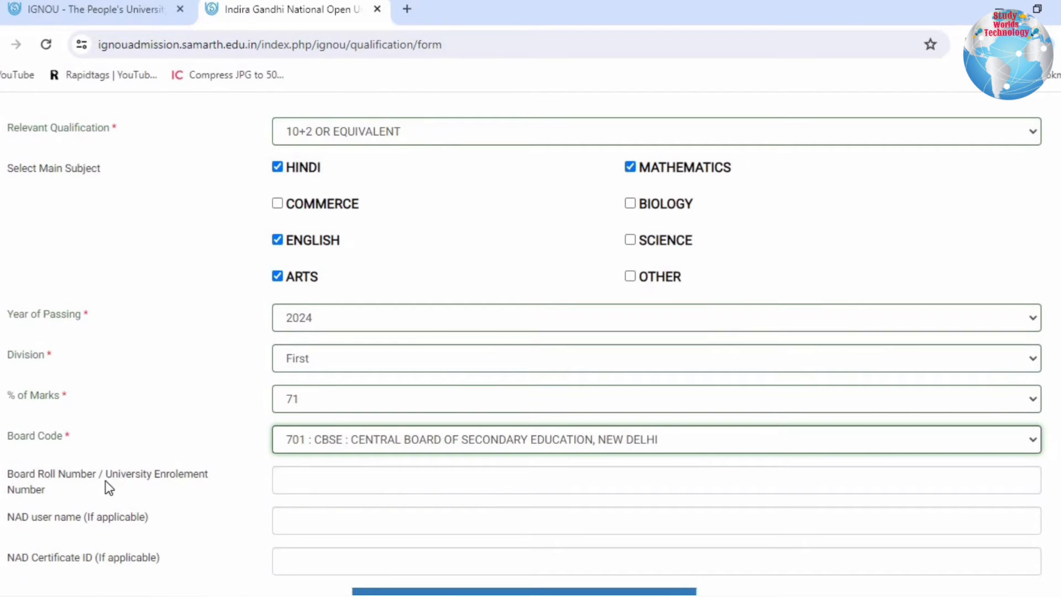
- Enter the board roll number, leave the NAD fields empty, and submit the qualification details to proceed to course selection
drag(8, 478, 101, 492)
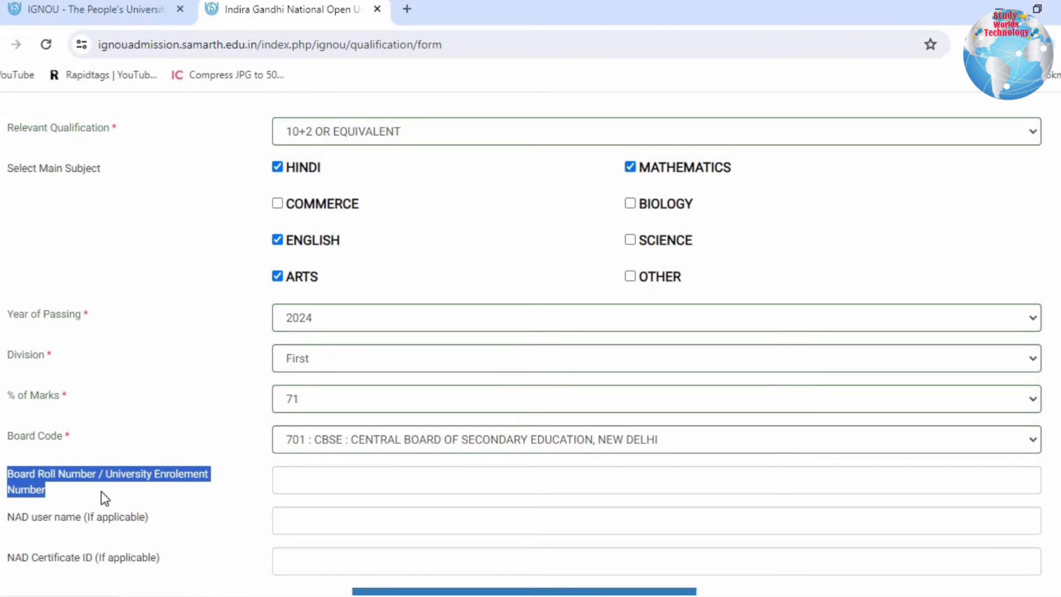
click(318, 473)
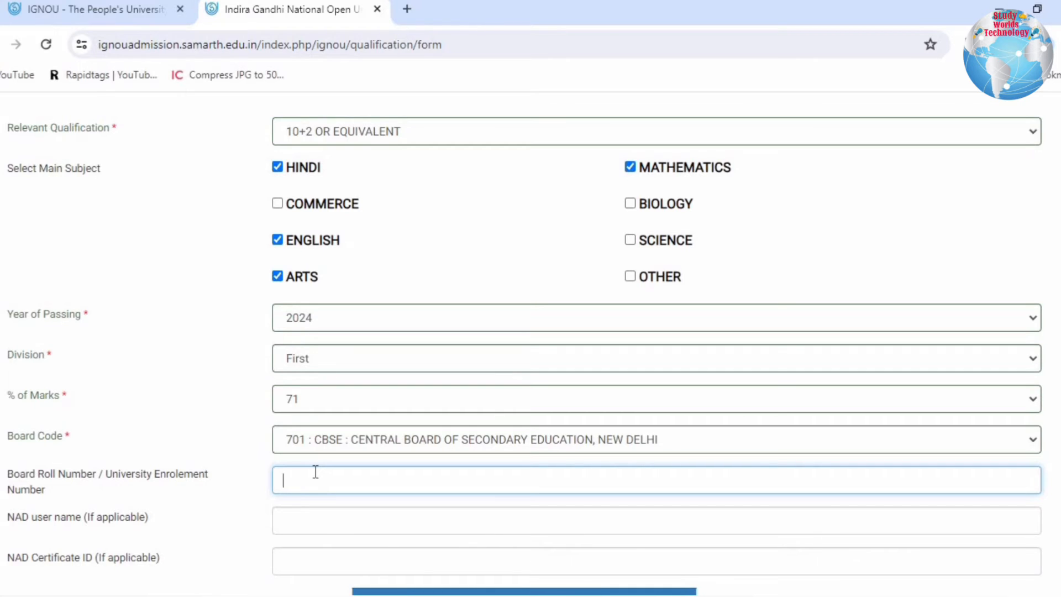
drag(90, 516, 142, 562)
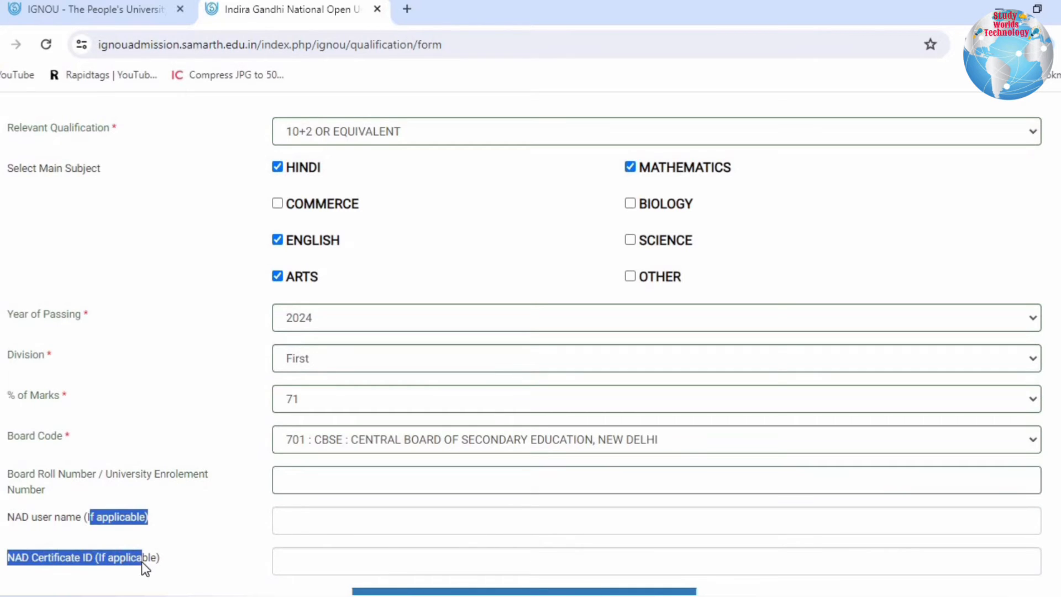
scroll(169, 545, down, 3)
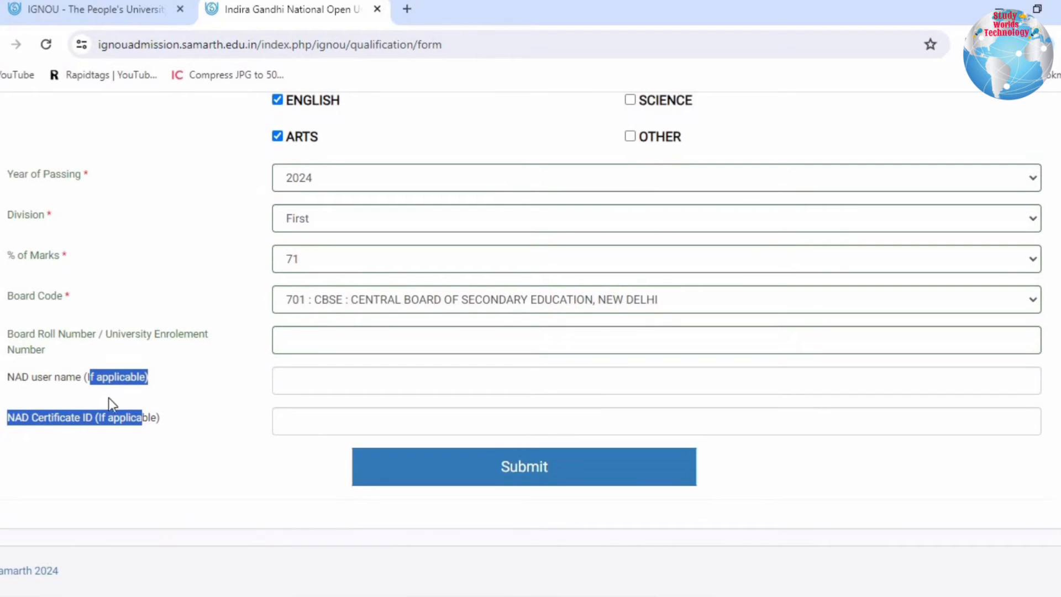
click(531, 473)
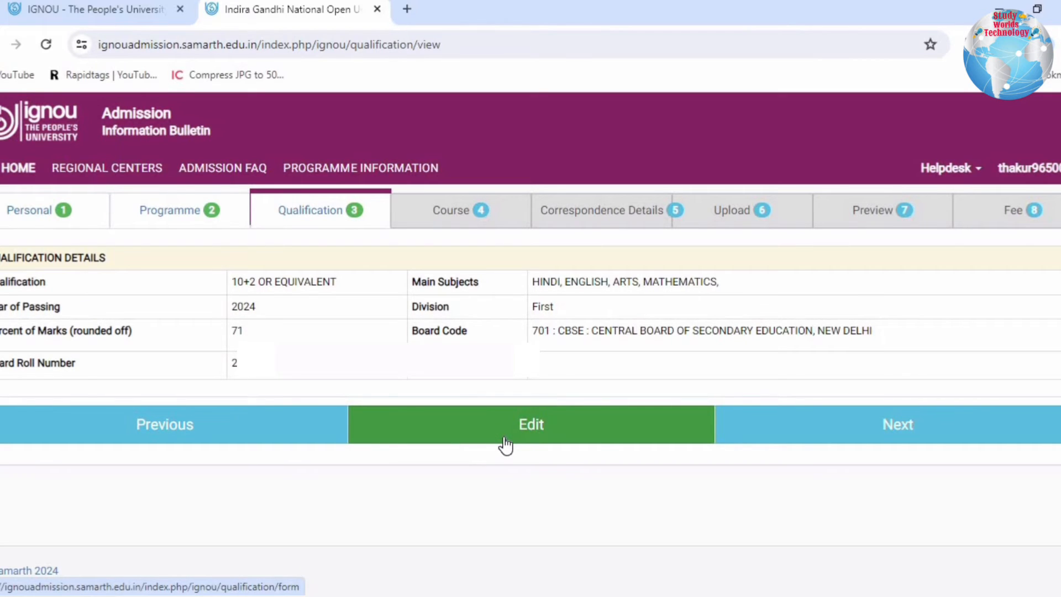
click(928, 430)
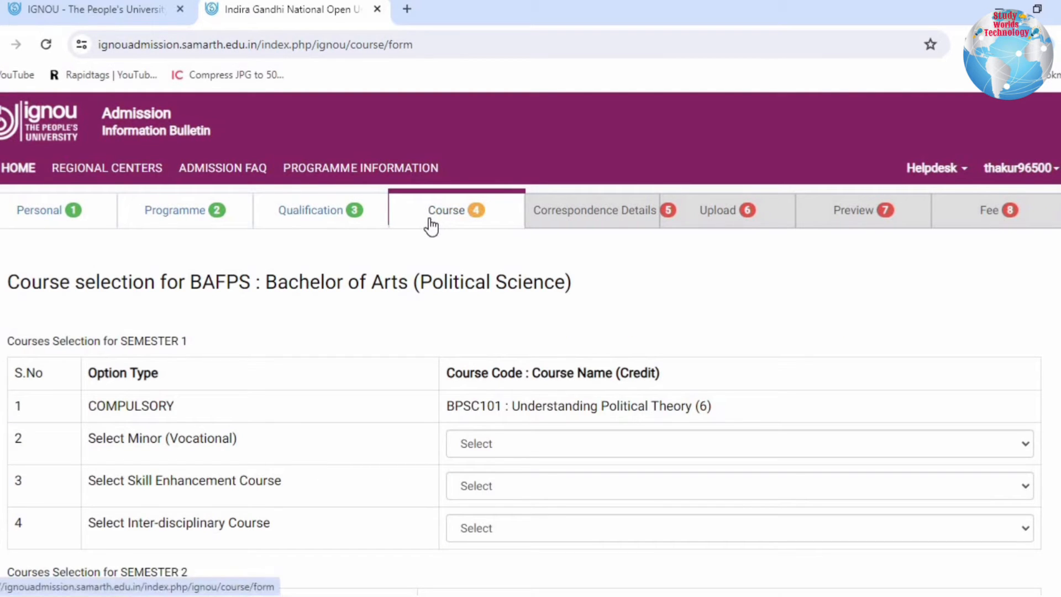
- Examine the course selection page's programme heading and its semester 1 and semester 2 sections
click(485, 231)
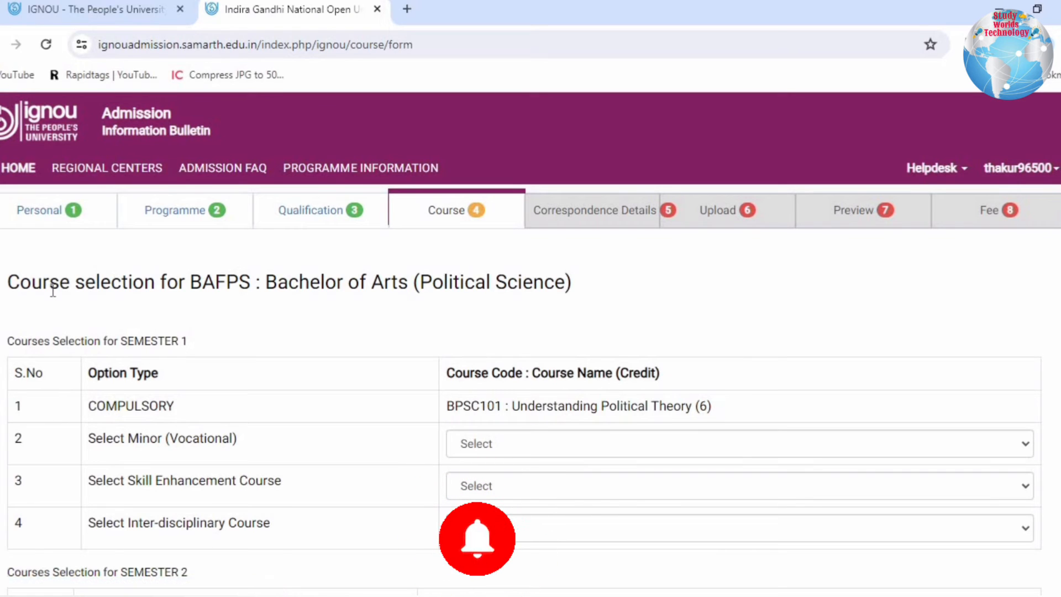
drag(53, 291, 578, 296)
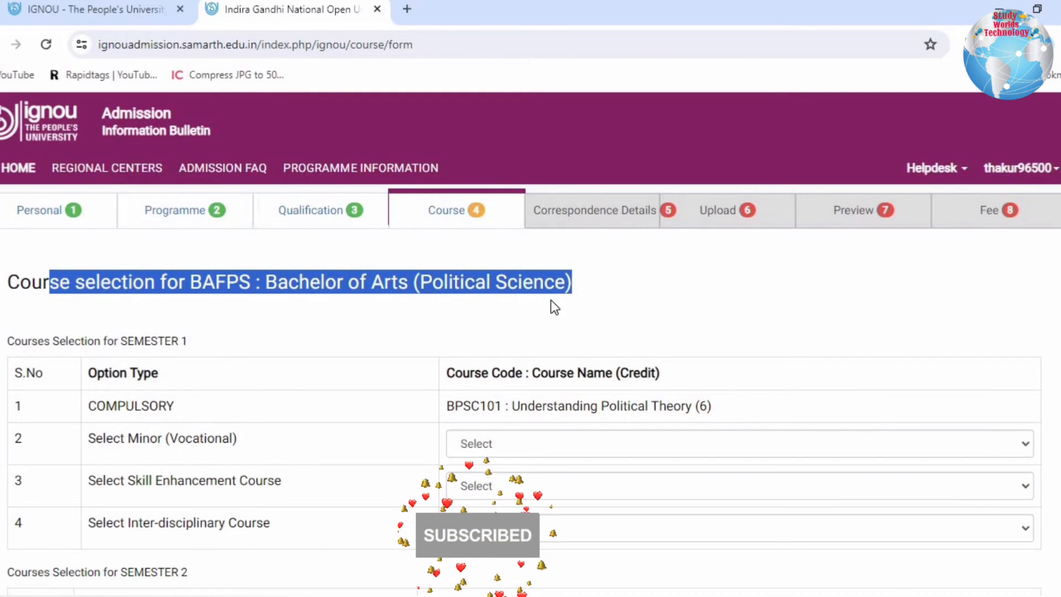
click(502, 307)
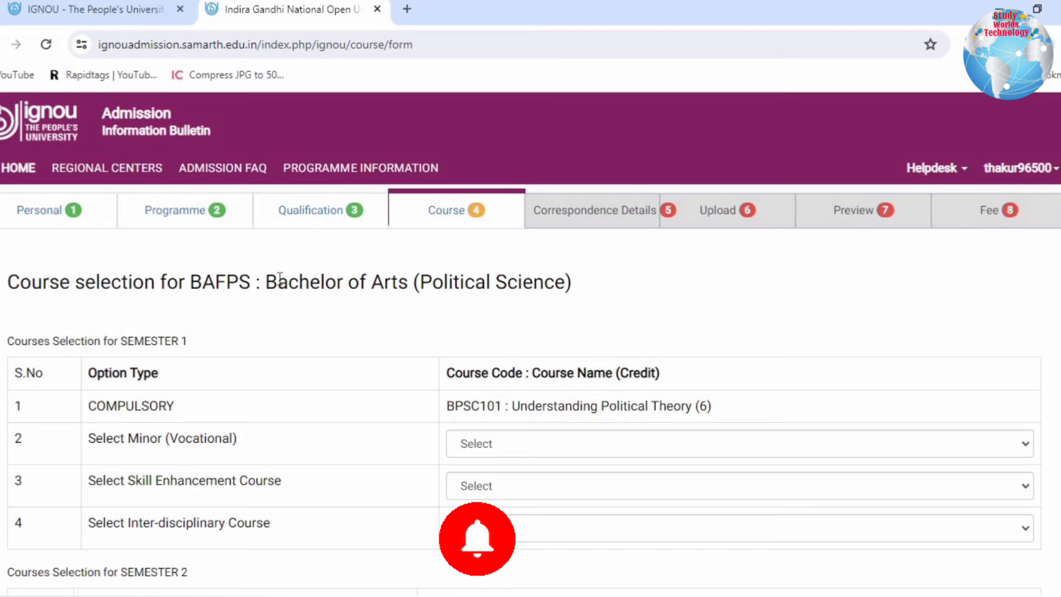
drag(234, 277, 598, 269)
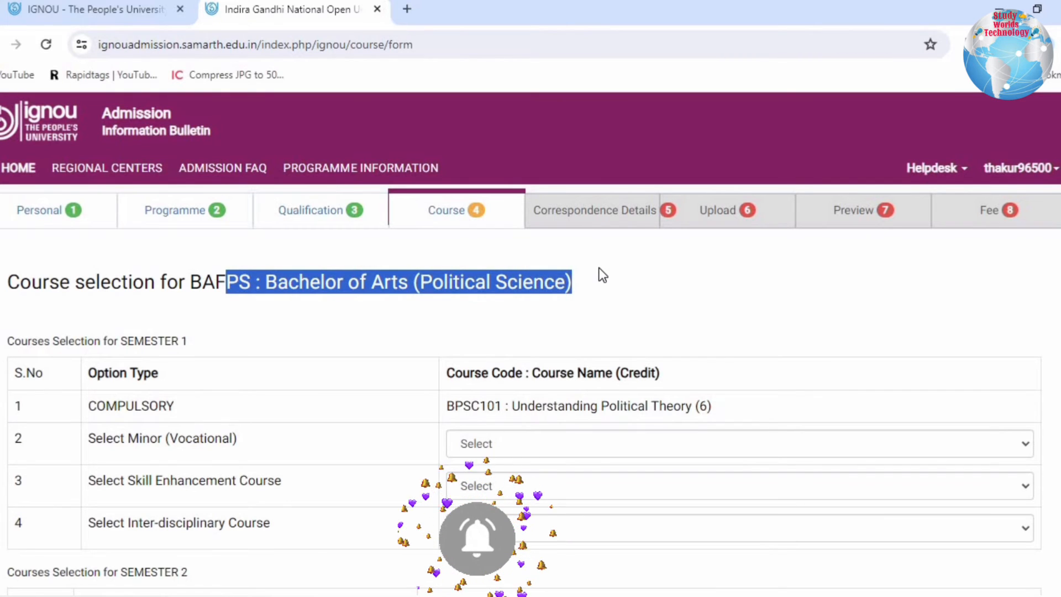
click(217, 285)
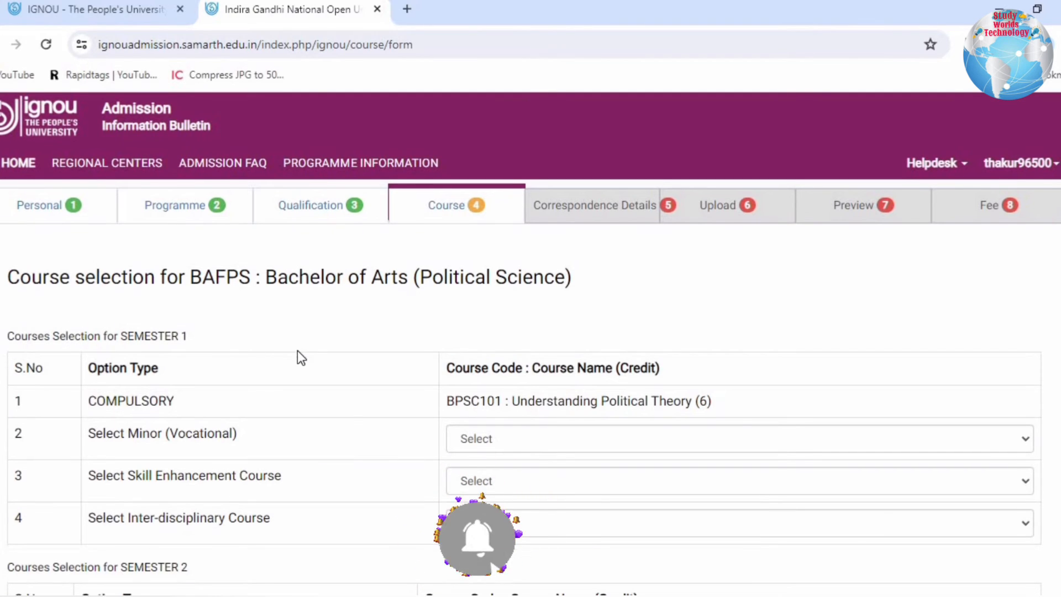
scroll(299, 354, down, 3)
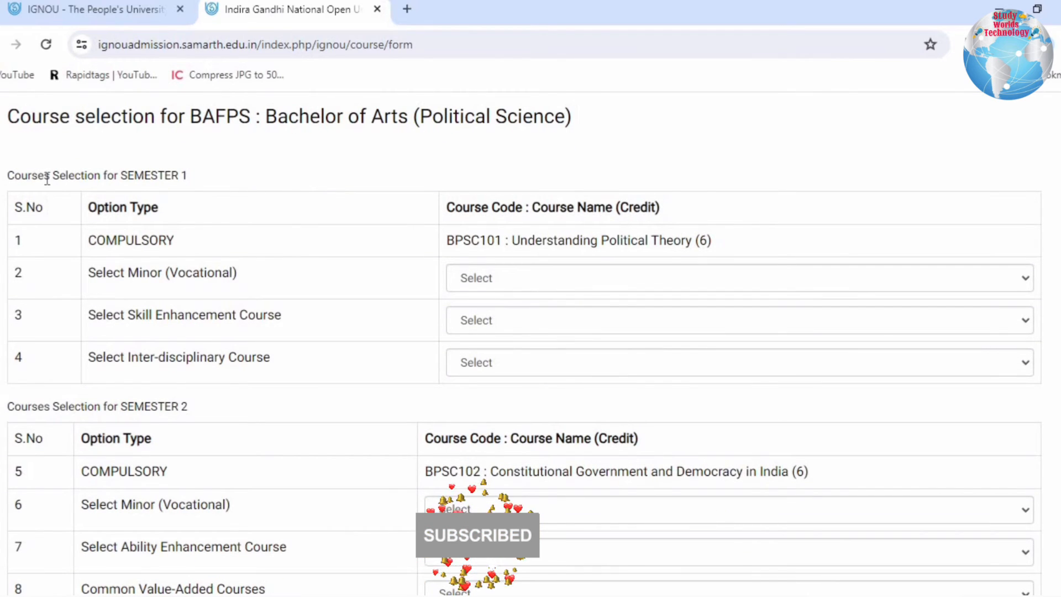
drag(47, 178, 194, 178)
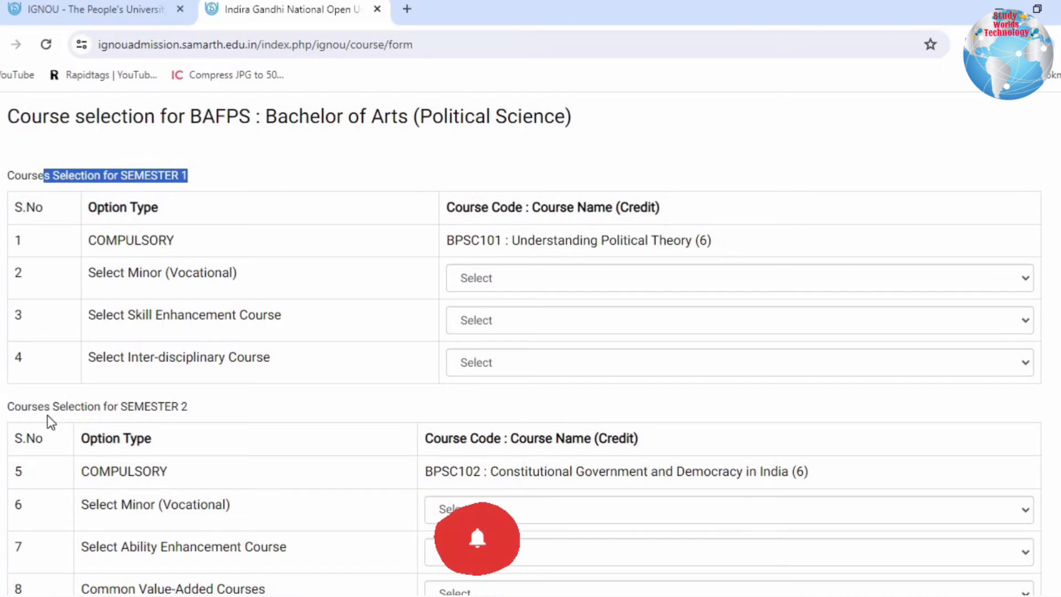
click(218, 395)
double_click(218, 396)
click(134, 162)
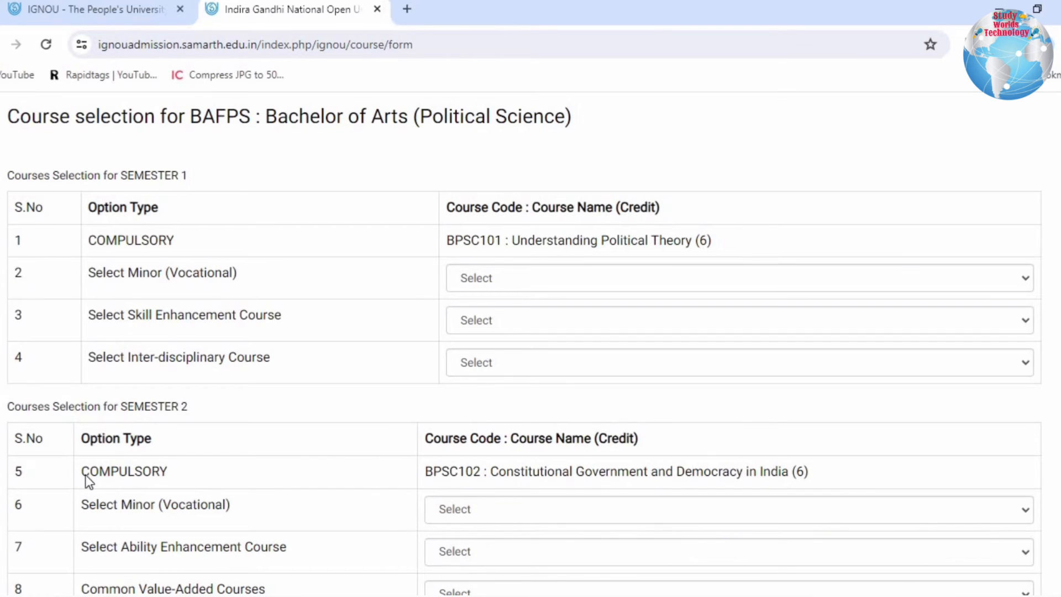
- Read the compulsory courses listed for semester 1 and semester 2
scroll(440, 561, down, 3)
scroll(370, 291, up, 3)
double_click(187, 252)
drag(505, 240, 718, 253)
click(380, 357)
double_click(84, 471)
drag(521, 471, 729, 473)
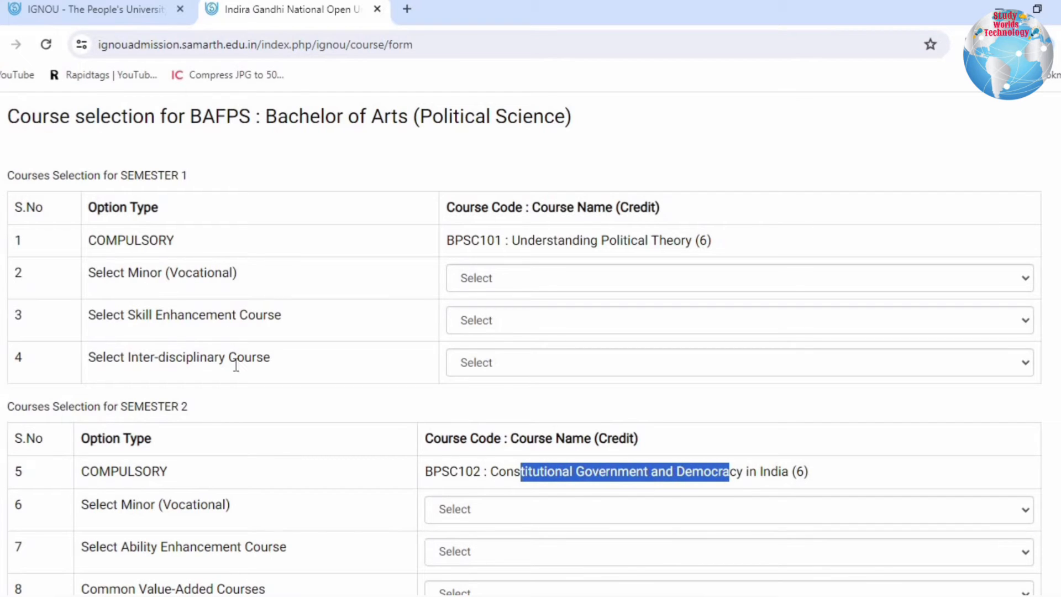
- Choose BPAS184, BEGS183 and BPCG171 for semester 1 and BECS184, BEVAE181 and BEDSV101 for semester 2, and submit the course selection
click(121, 311)
drag(274, 364, 101, 285)
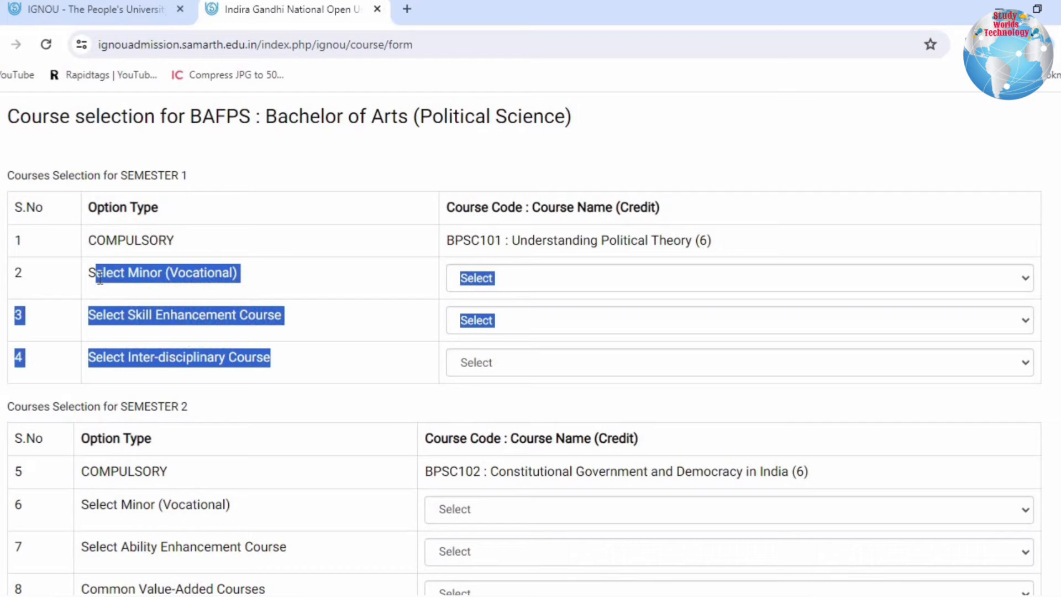
click(235, 272)
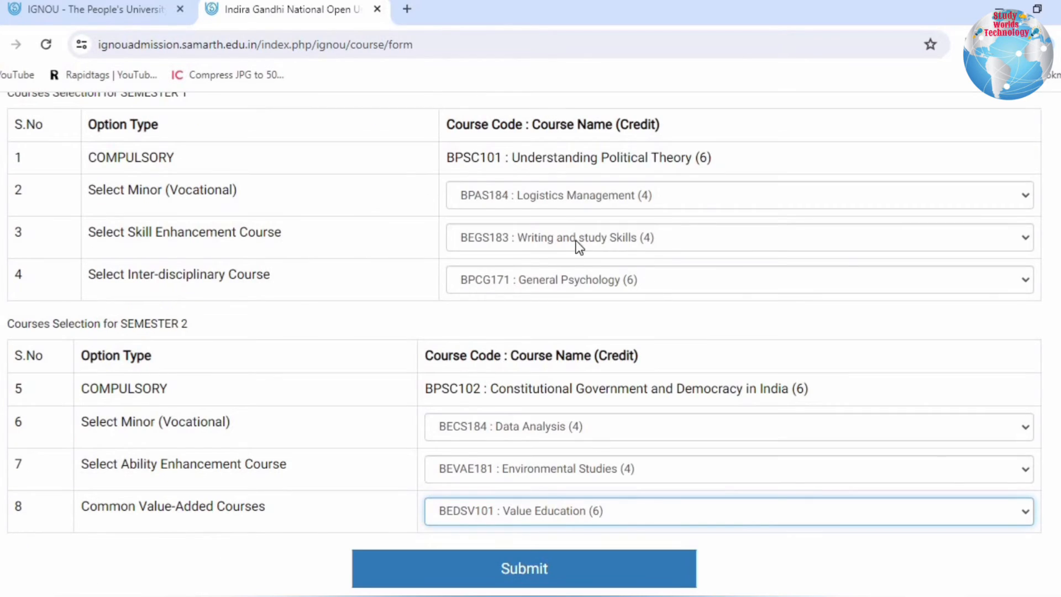
click(471, 569)
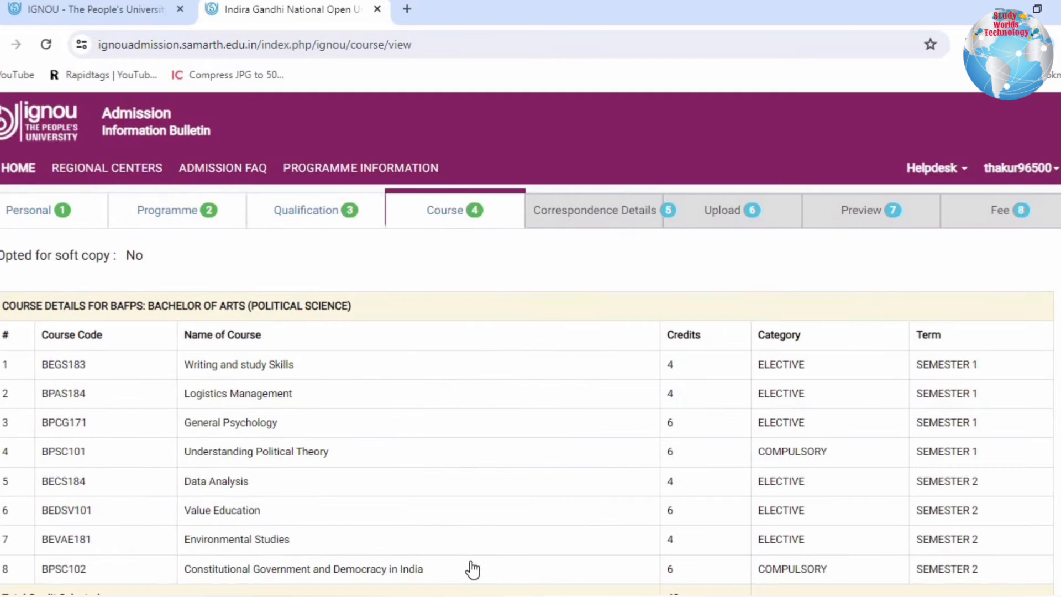
- Review the submitted course list and its total credits, and continue to the correspondence details
drag(4, 306, 775, 413)
scroll(841, 535, down, 3)
click(514, 275)
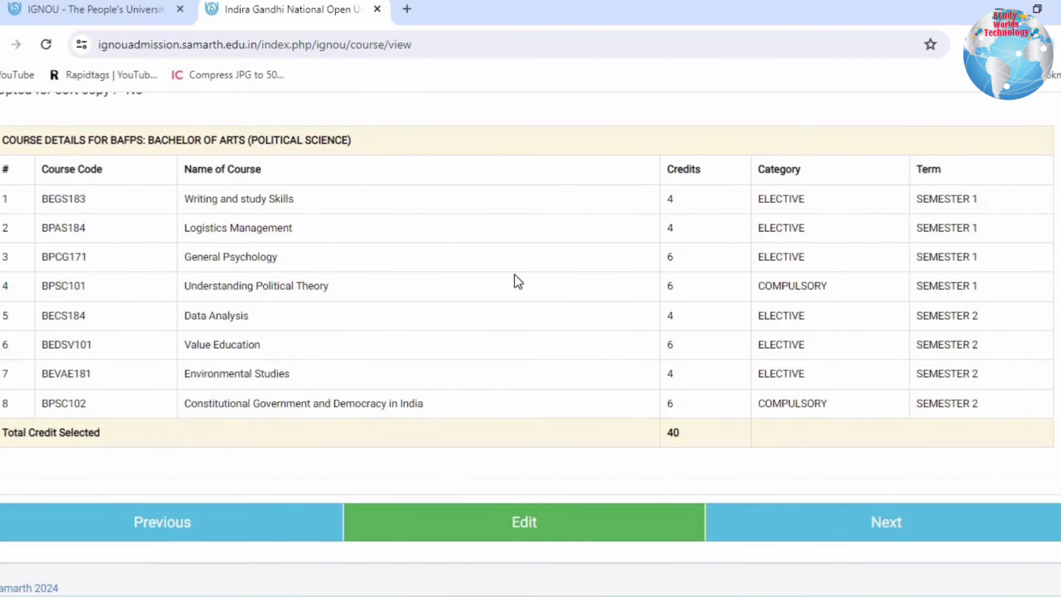
drag(10, 438, 596, 457)
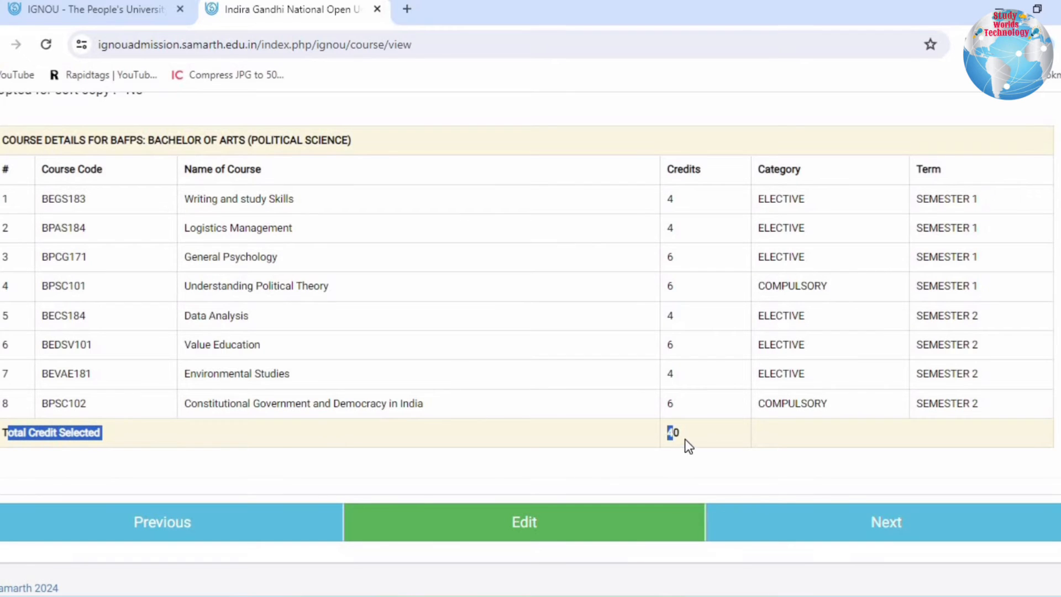
click(705, 433)
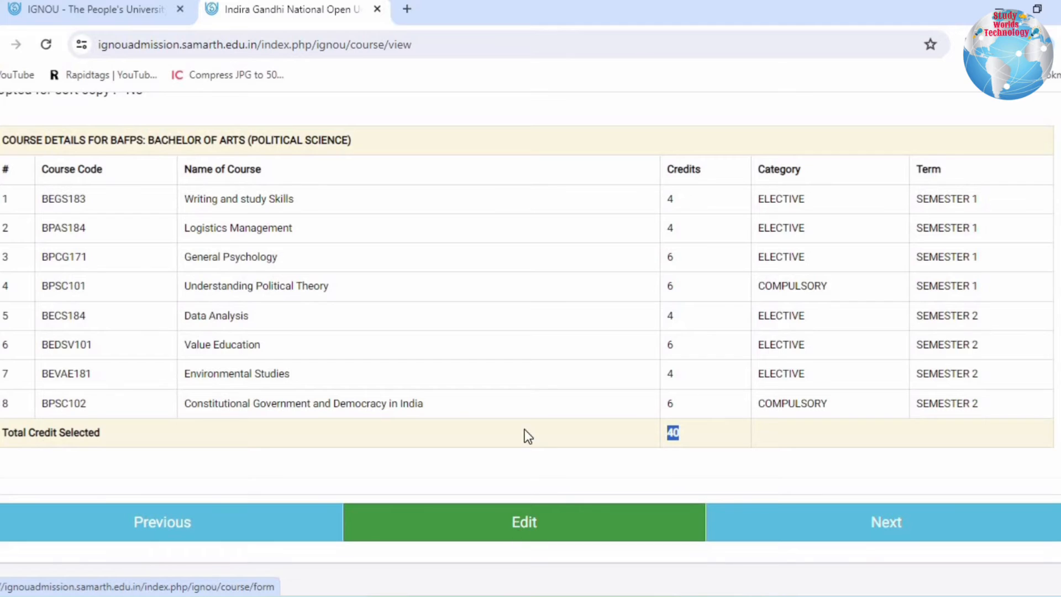
click(891, 532)
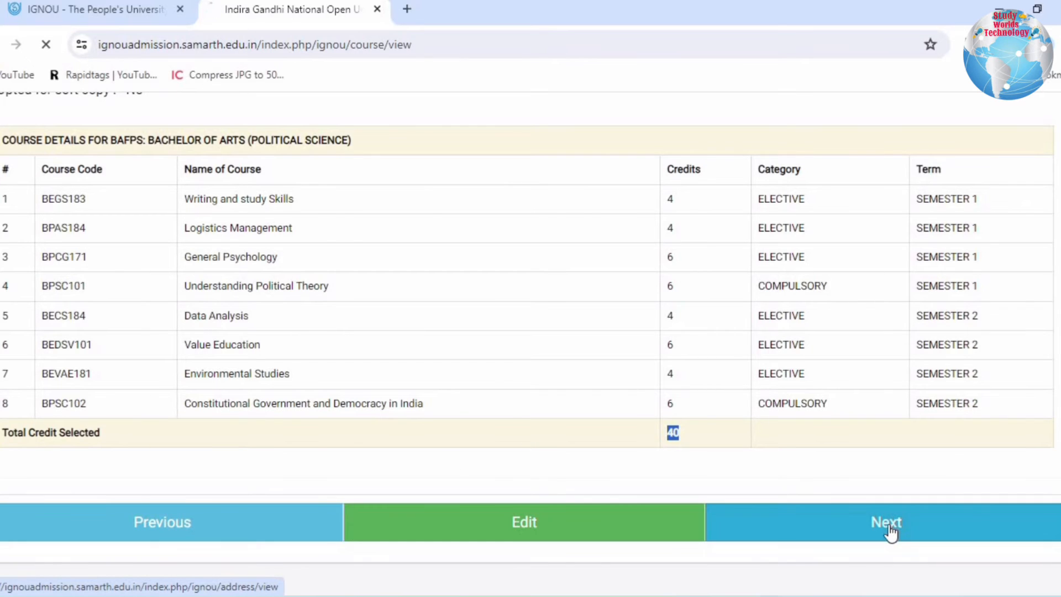
- Set the nearest post office to Other and activate the post office name field
drag(6, 256, 170, 267)
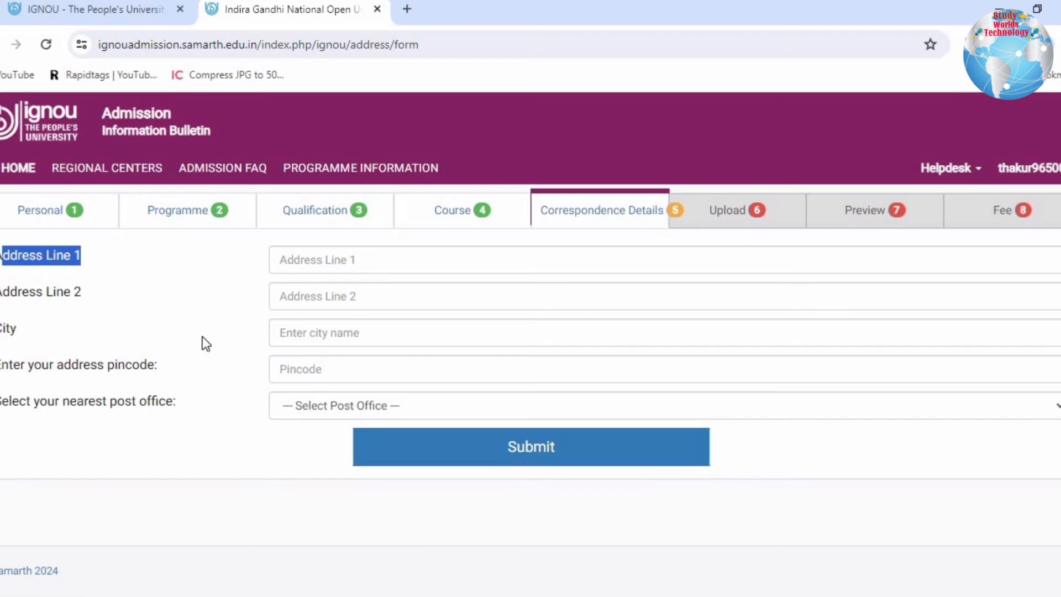
click(364, 405)
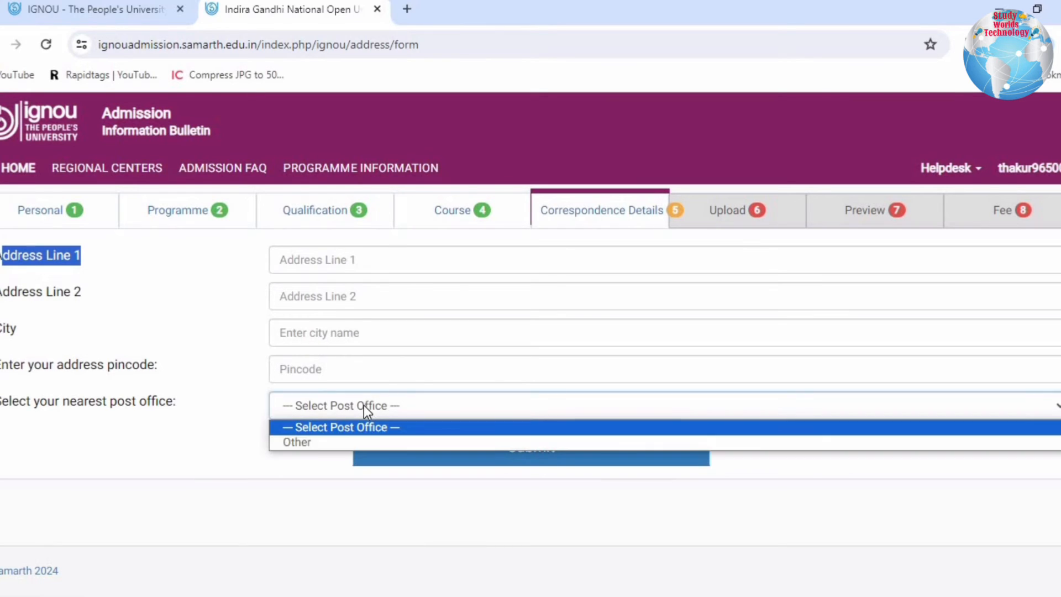
click(341, 444)
click(327, 442)
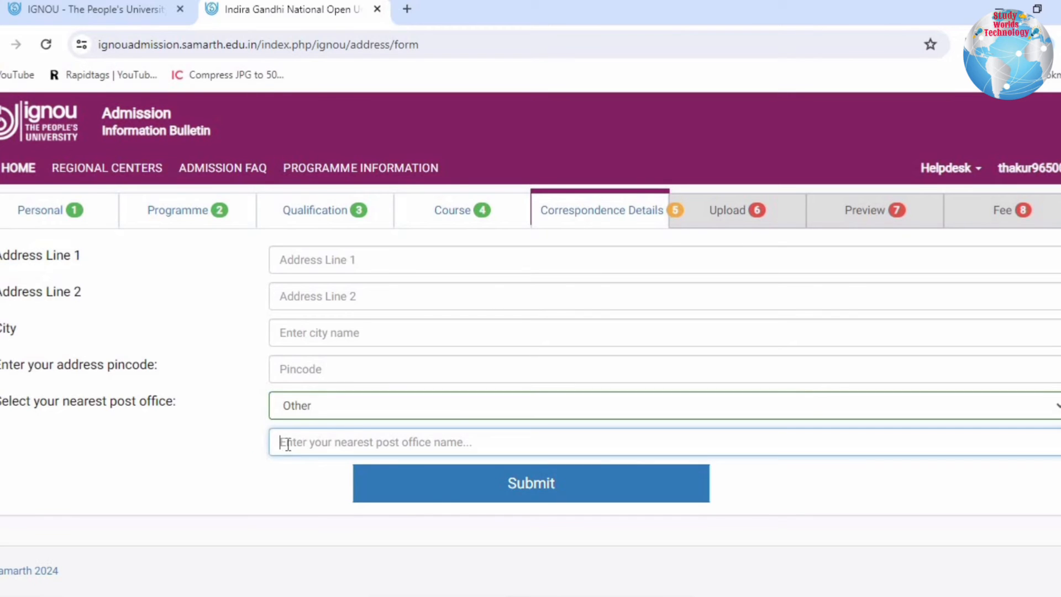
- Fill in the applicant's address lines, city and address pincode, and select the nearest post office for that pincode
click(445, 489)
click(310, 378)
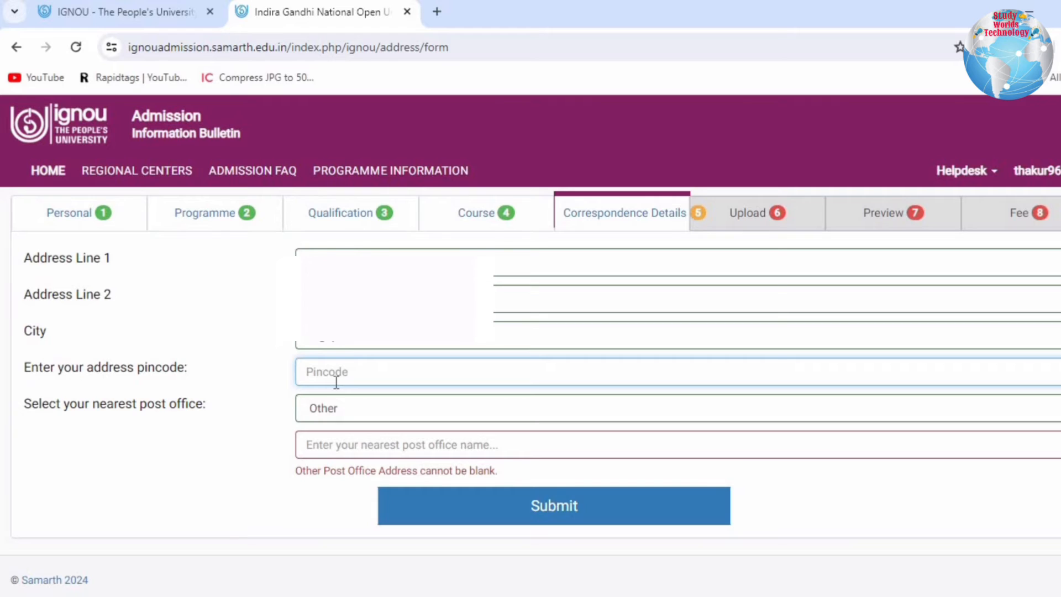
text(250609)
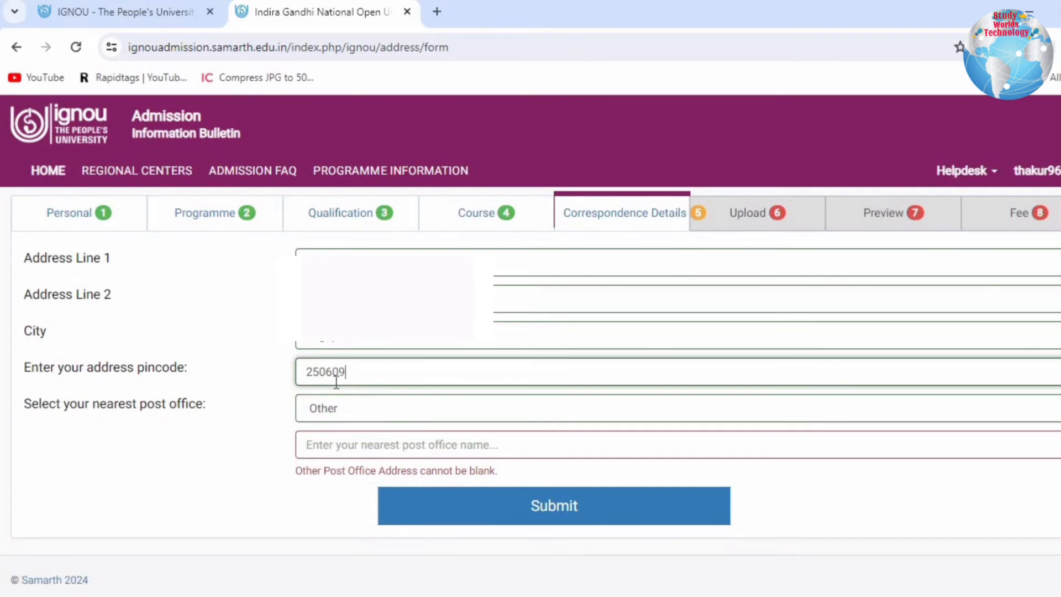
click(340, 451)
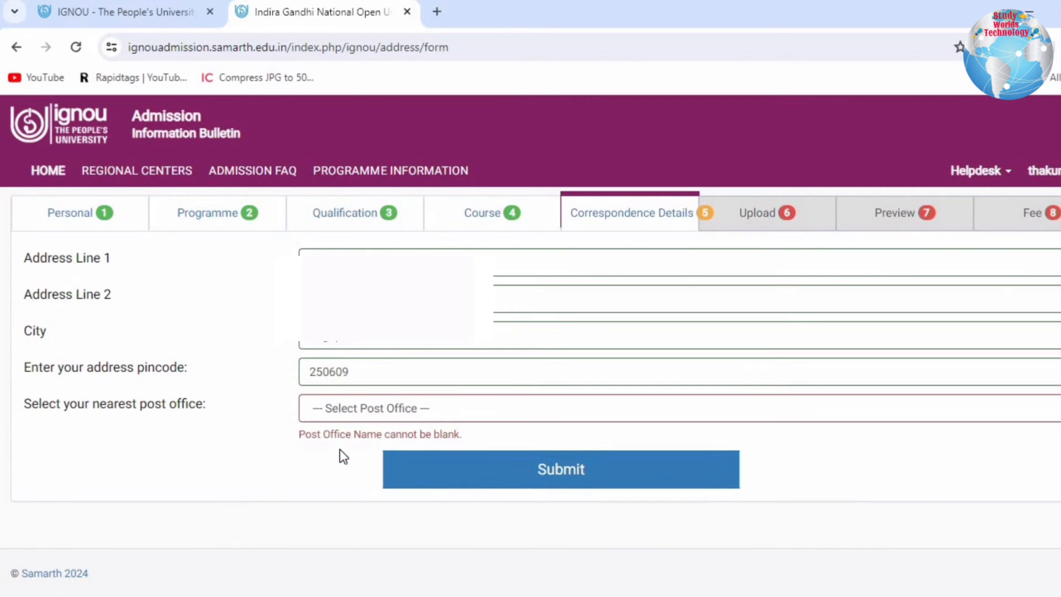
click(403, 408)
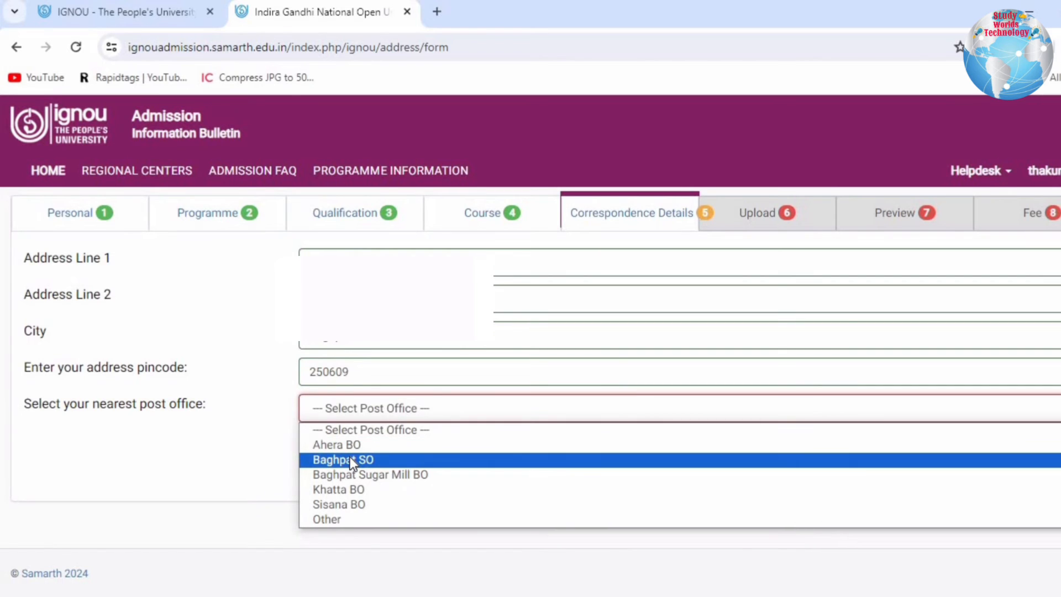
click(352, 461)
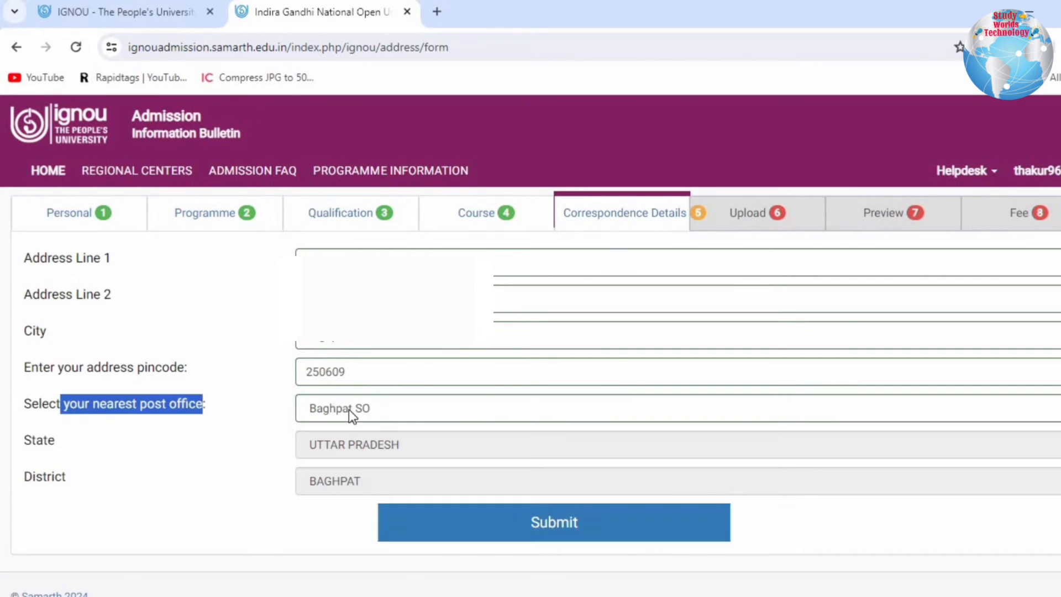
- Check the post office options, keep the chosen one, and submit the correspondence details to proceed to the document upload page
click(387, 413)
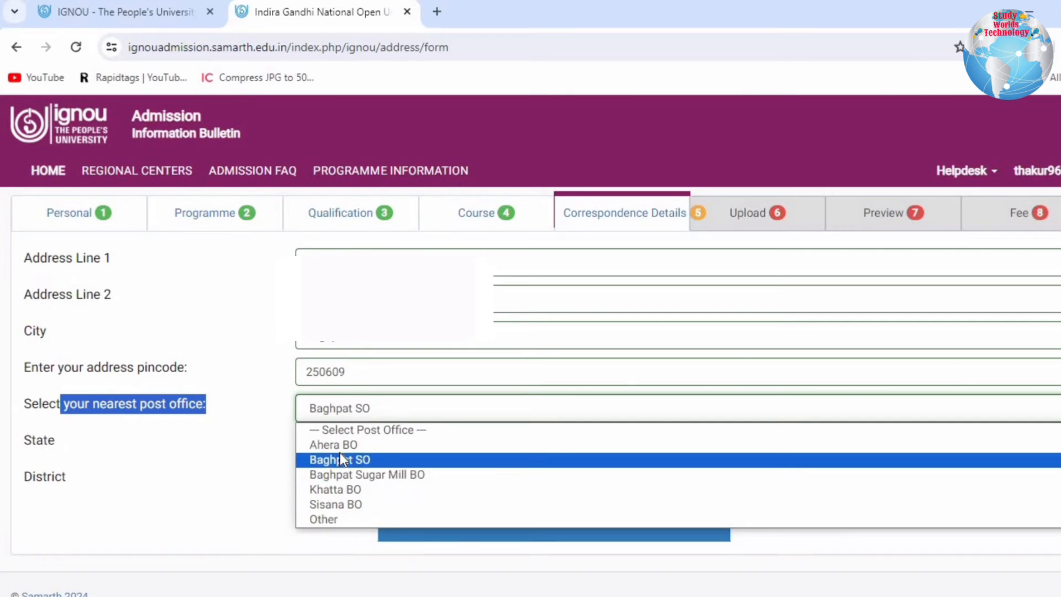
click(207, 502)
click(543, 535)
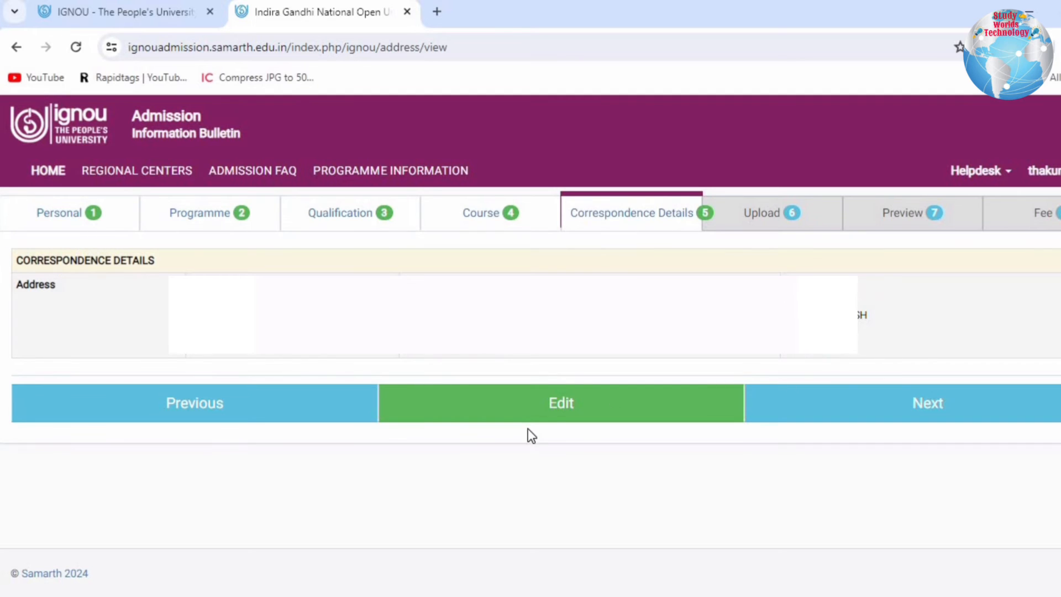
click(881, 417)
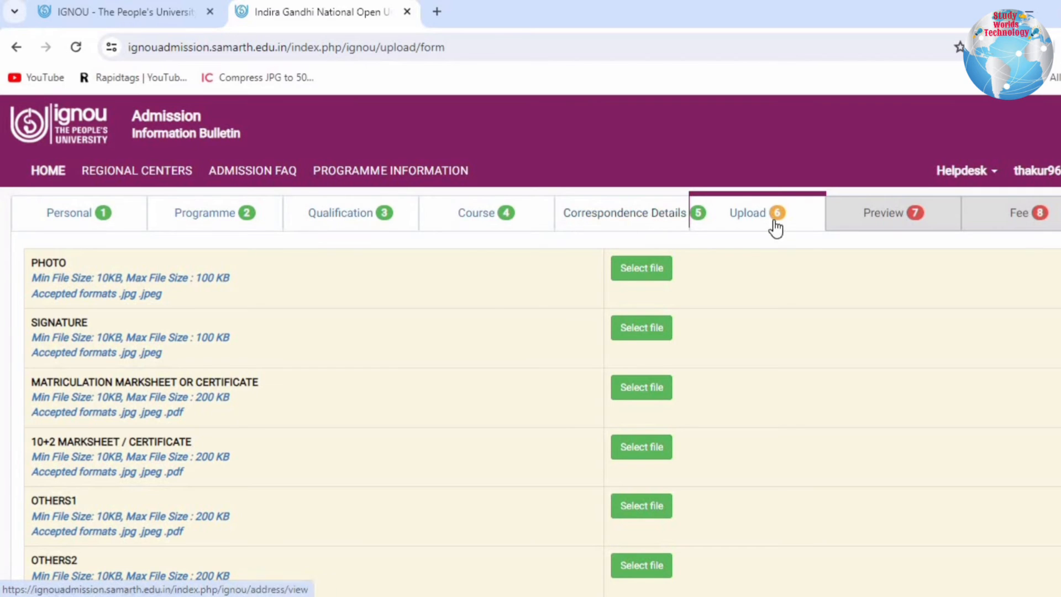
- Examine the file size limits and accepted formats for the photo, signature, matriculation marksheet and 10+2 marksheet uploads
drag(46, 263, 236, 275)
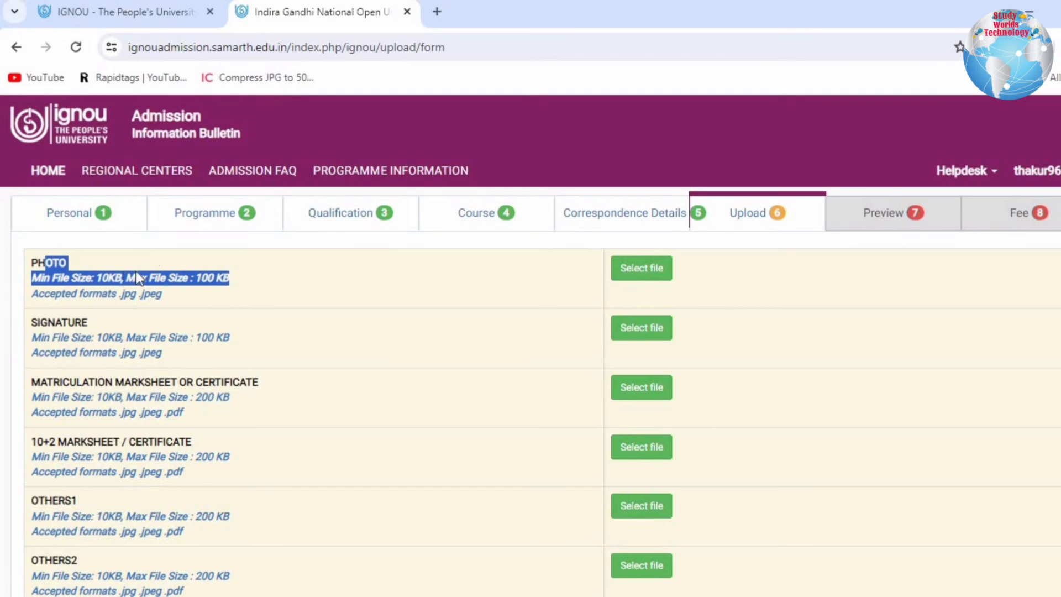
drag(71, 293, 165, 295)
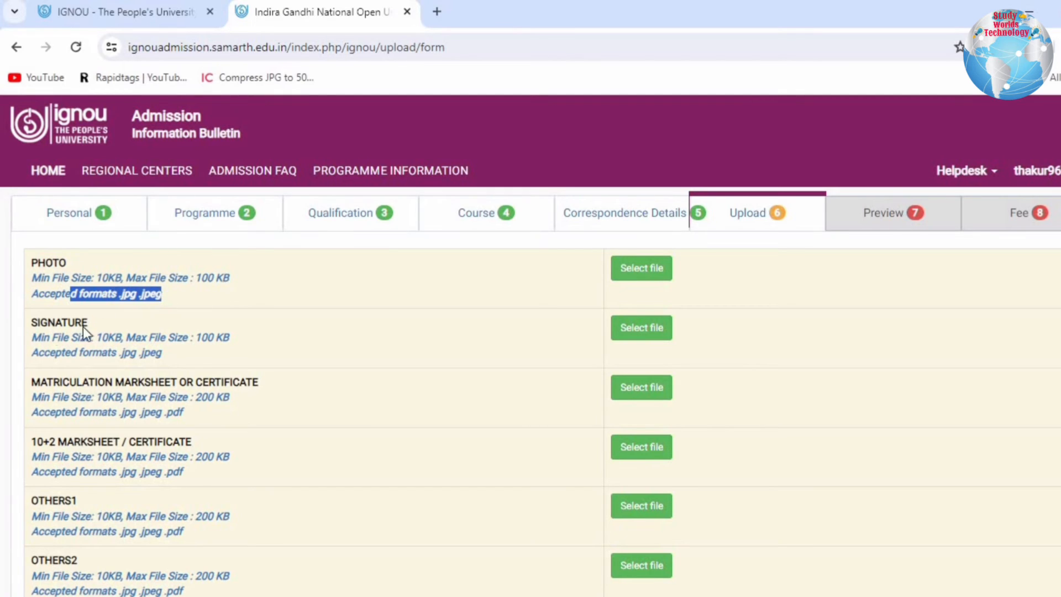
drag(32, 323, 230, 339)
drag(65, 354, 176, 362)
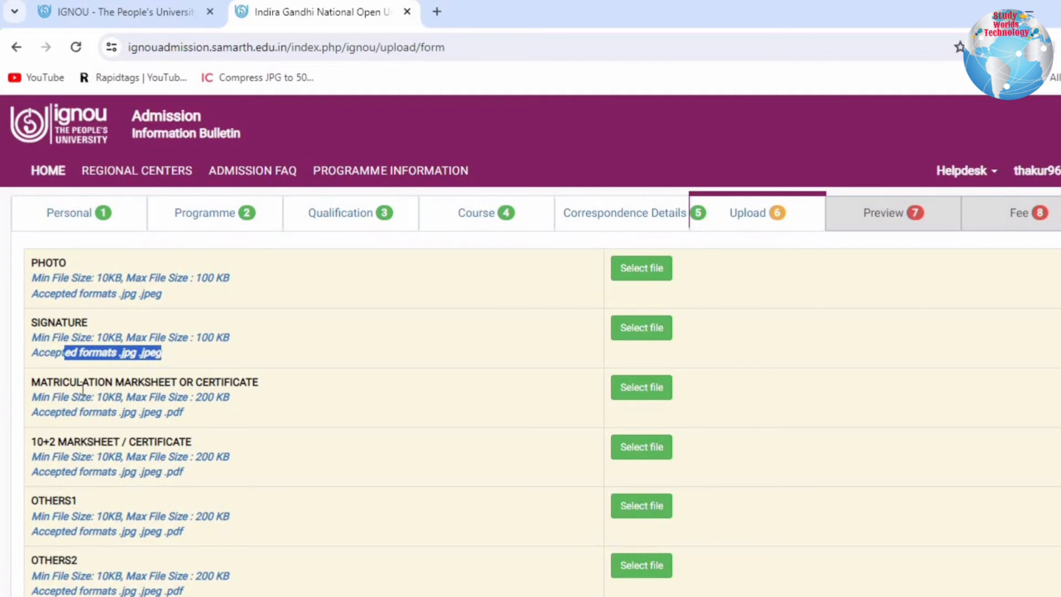
drag(51, 397, 178, 384)
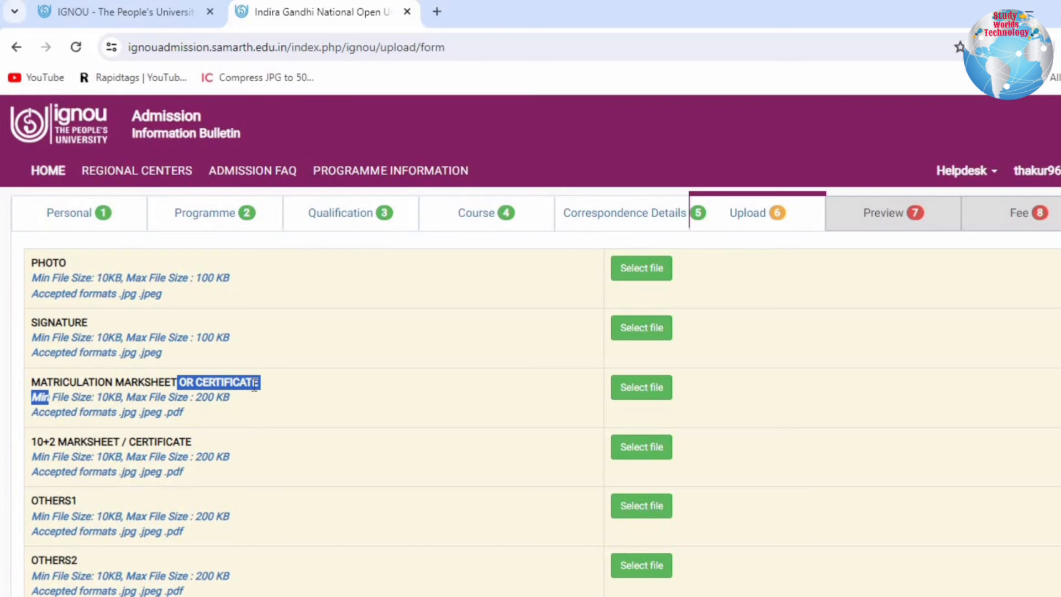
drag(94, 397, 247, 394)
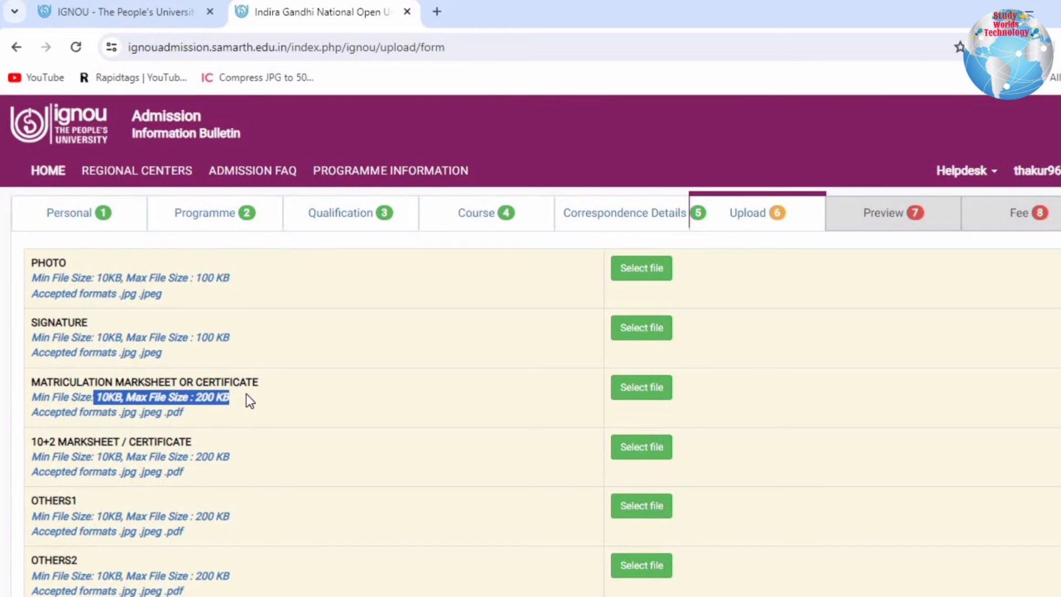
drag(110, 412, 196, 422)
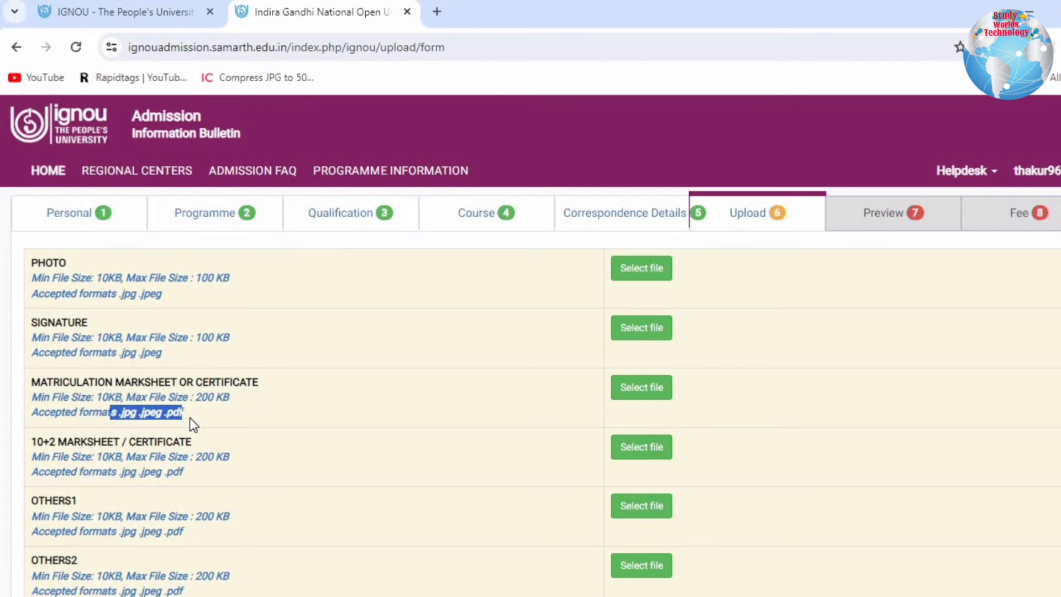
drag(67, 442, 181, 442)
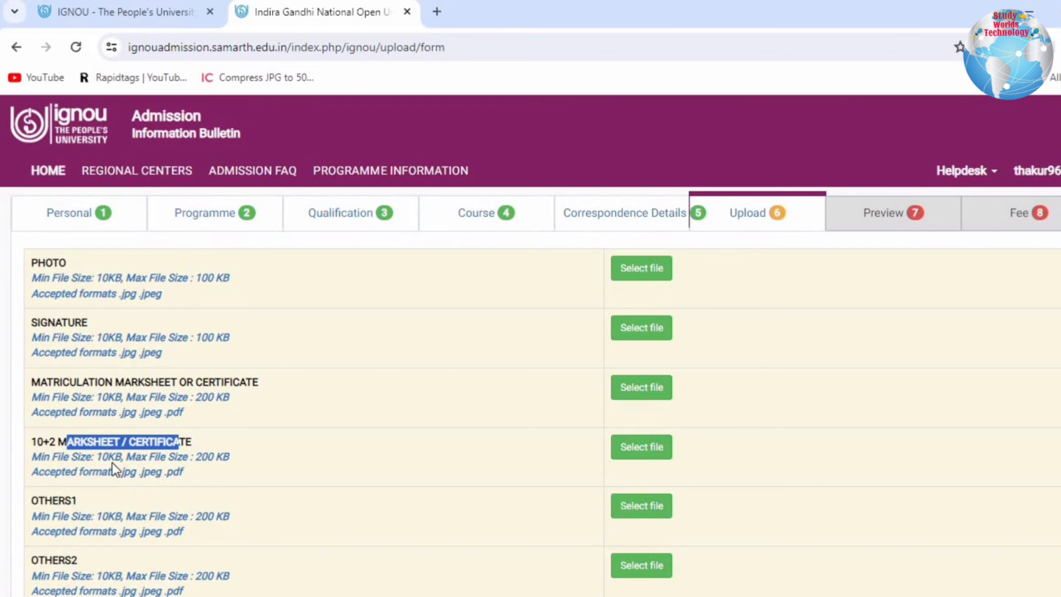
drag(108, 456, 226, 456)
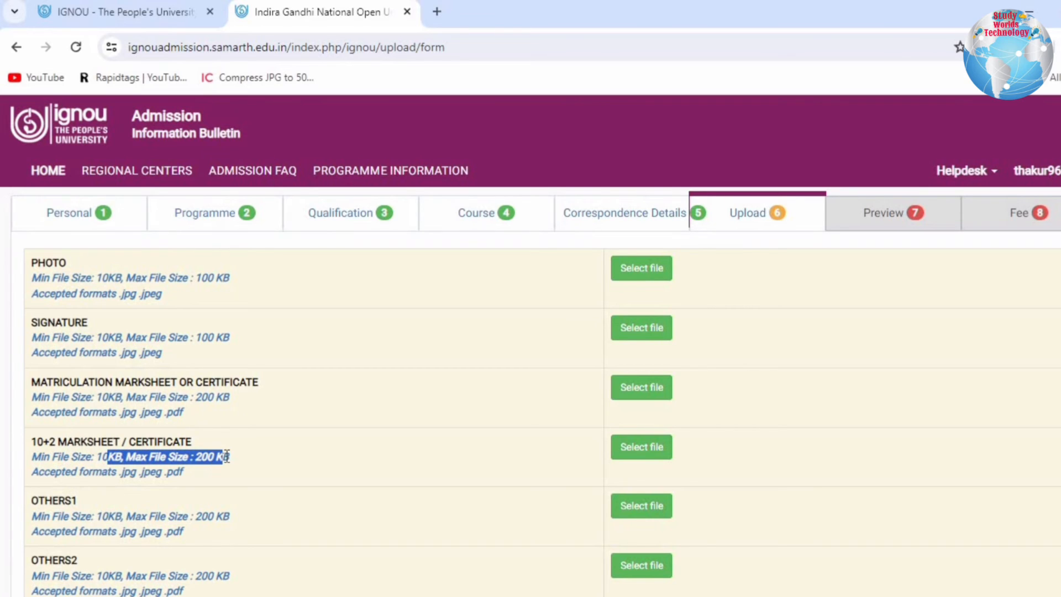
drag(125, 471, 228, 469)
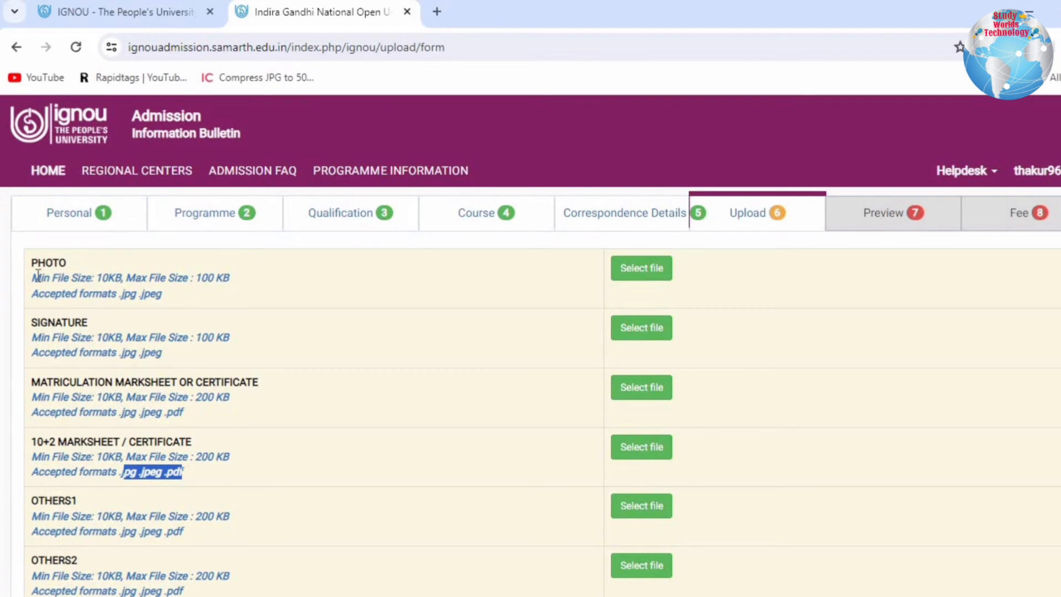
drag(38, 263, 213, 465)
click(218, 490)
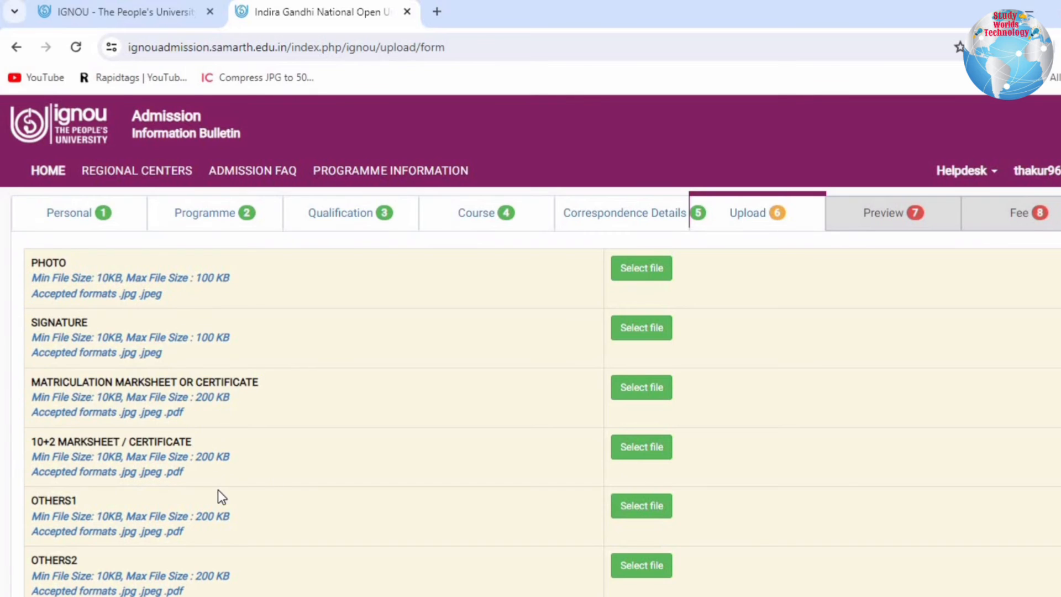
- Check the optional document slots and the uploaded photo, signature and marksheets, and continue to the application preview
scroll(218, 489, down, 2)
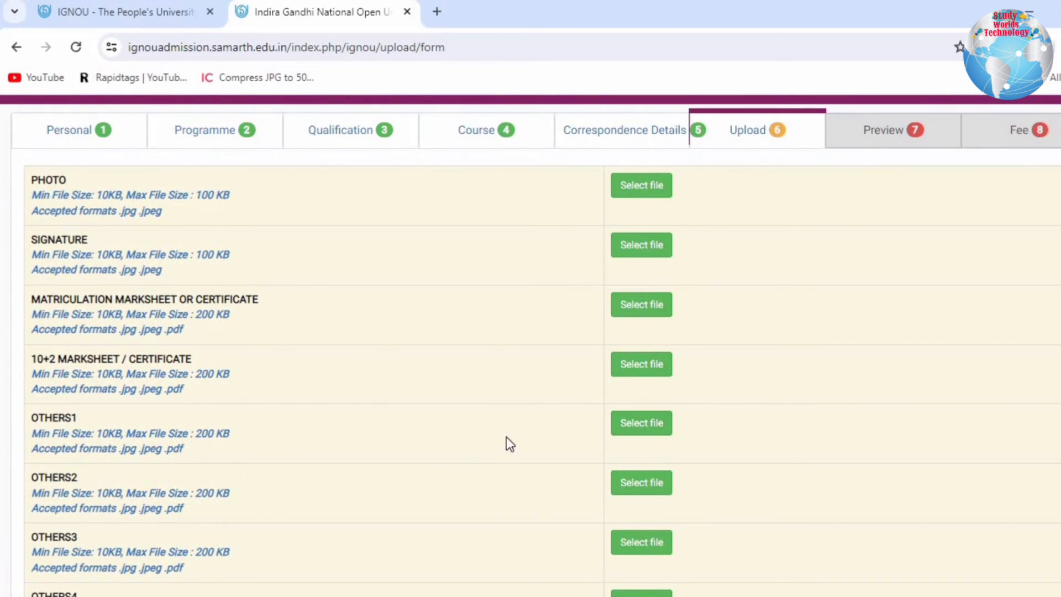
scroll(63, 476, down, 7)
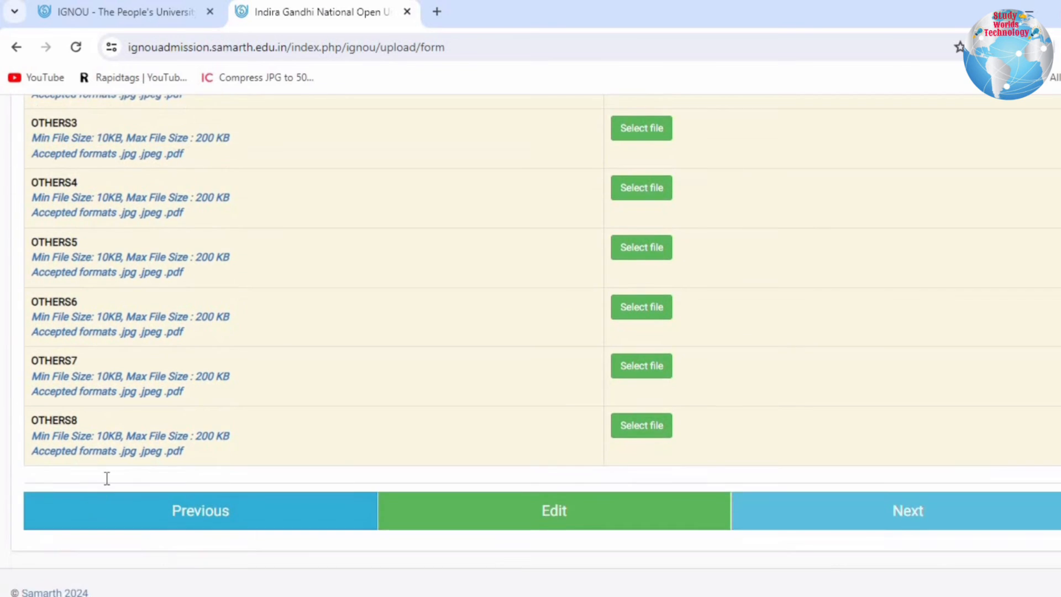
scroll(107, 478, up, 9)
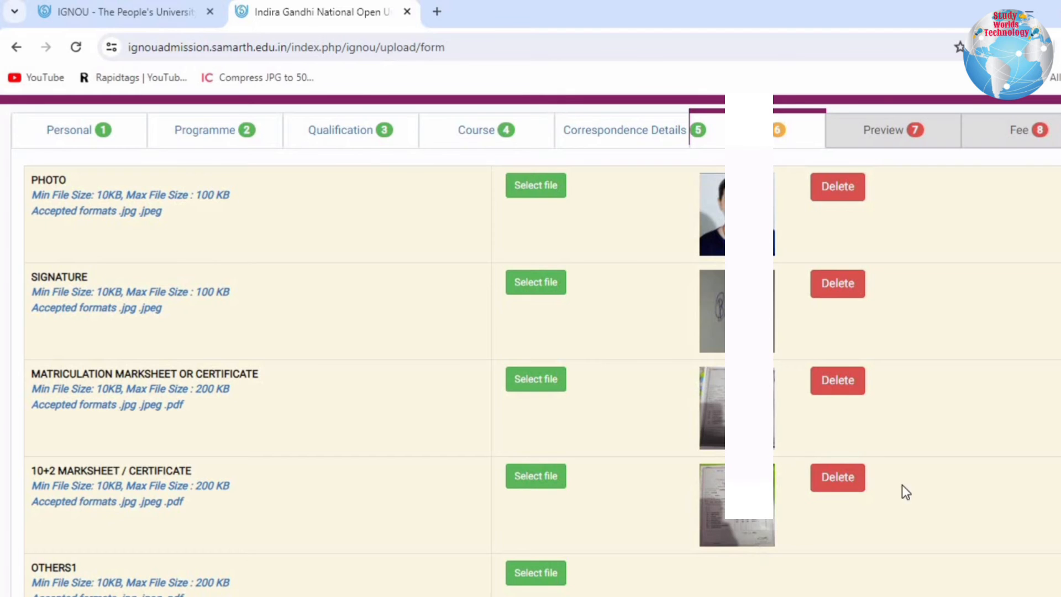
scroll(933, 476, down, 9)
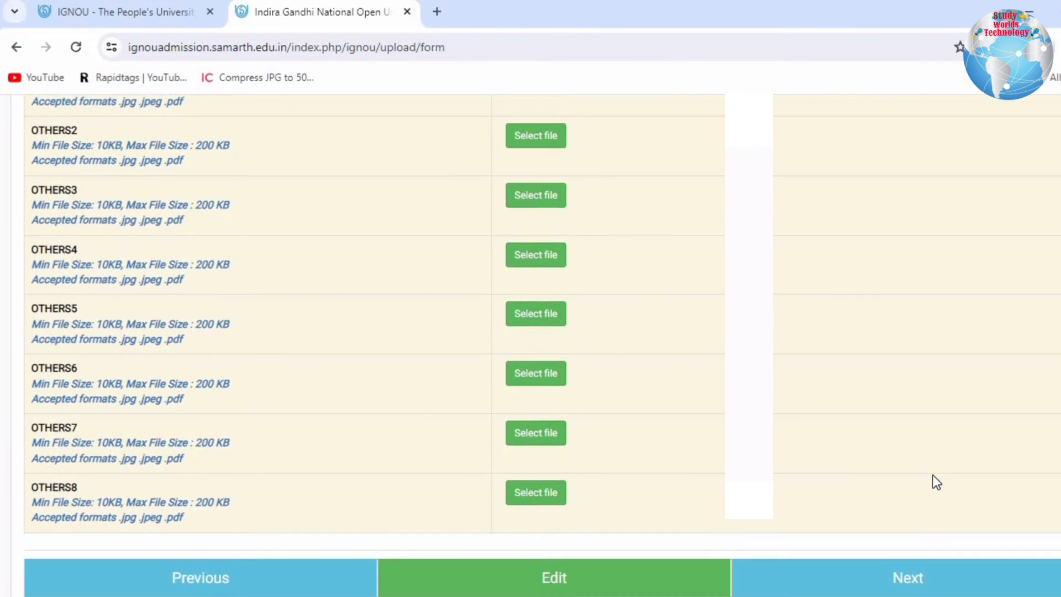
scroll(930, 479, down, 2)
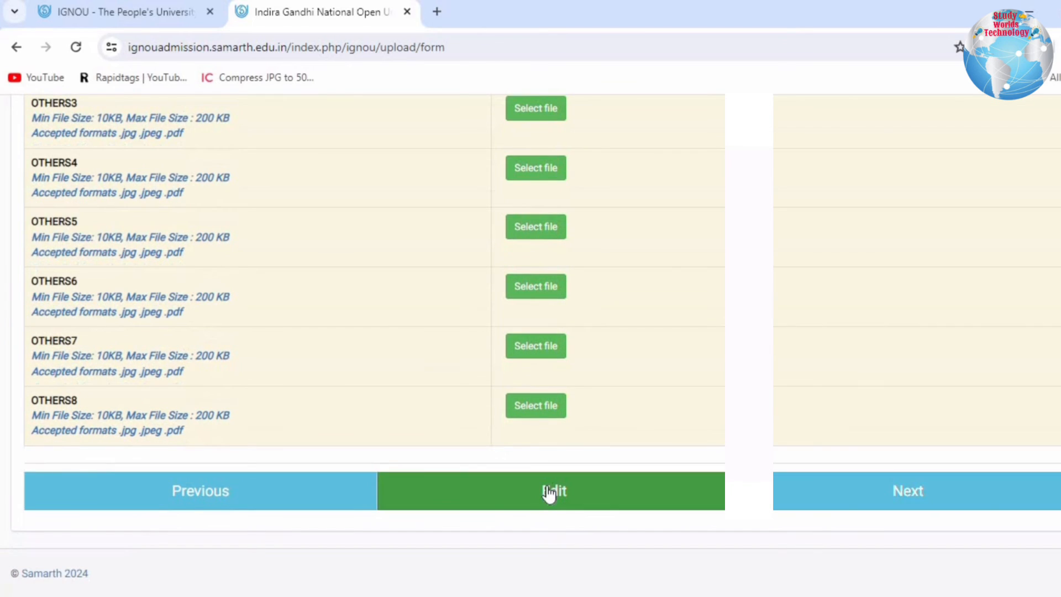
click(857, 507)
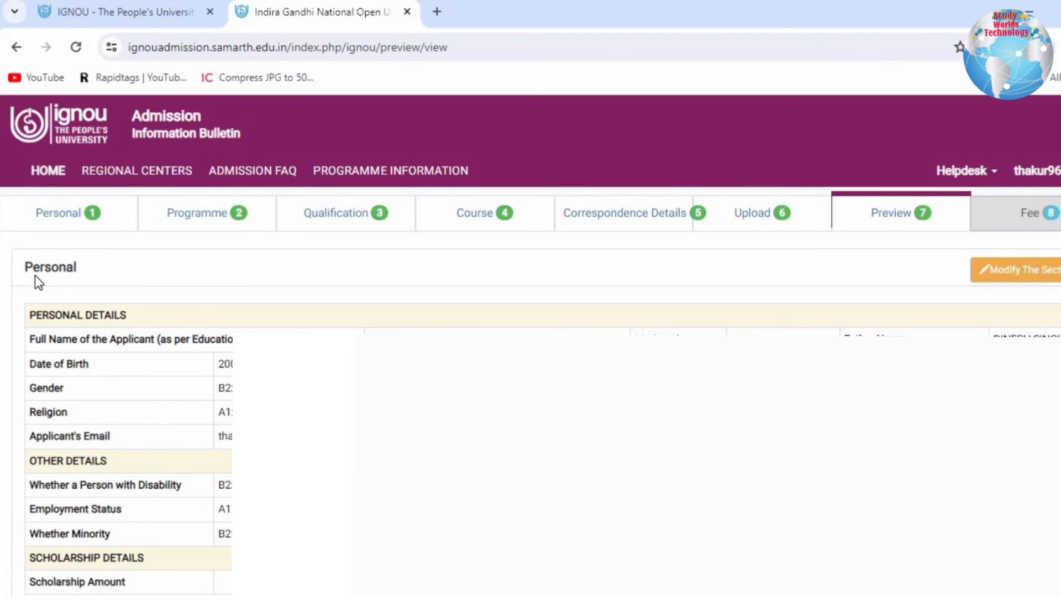
- Review the personal section of the application preview and go on to the fee details
drag(35, 275, 221, 594)
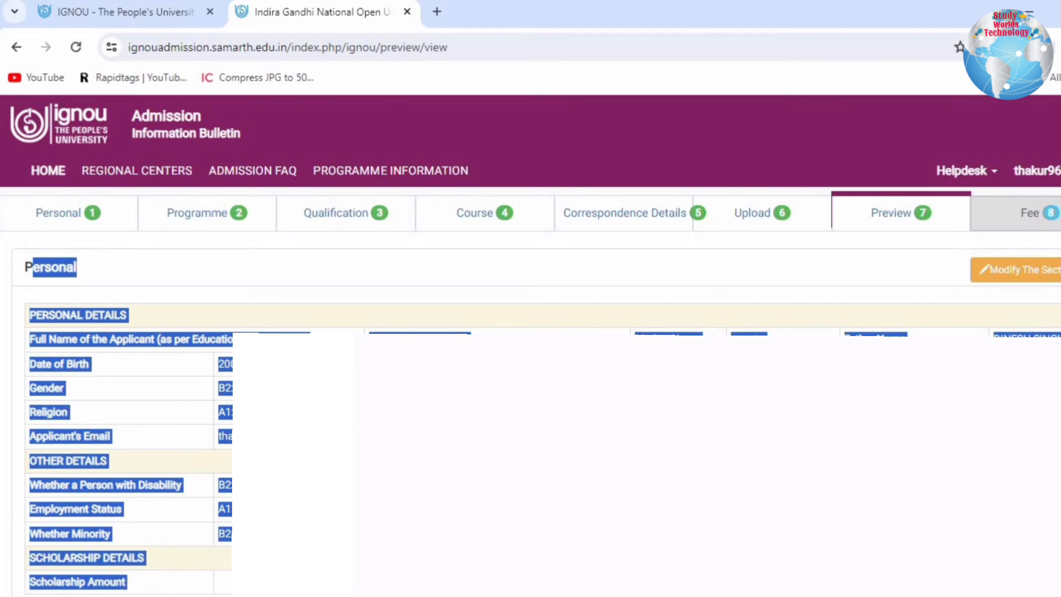
click(126, 335)
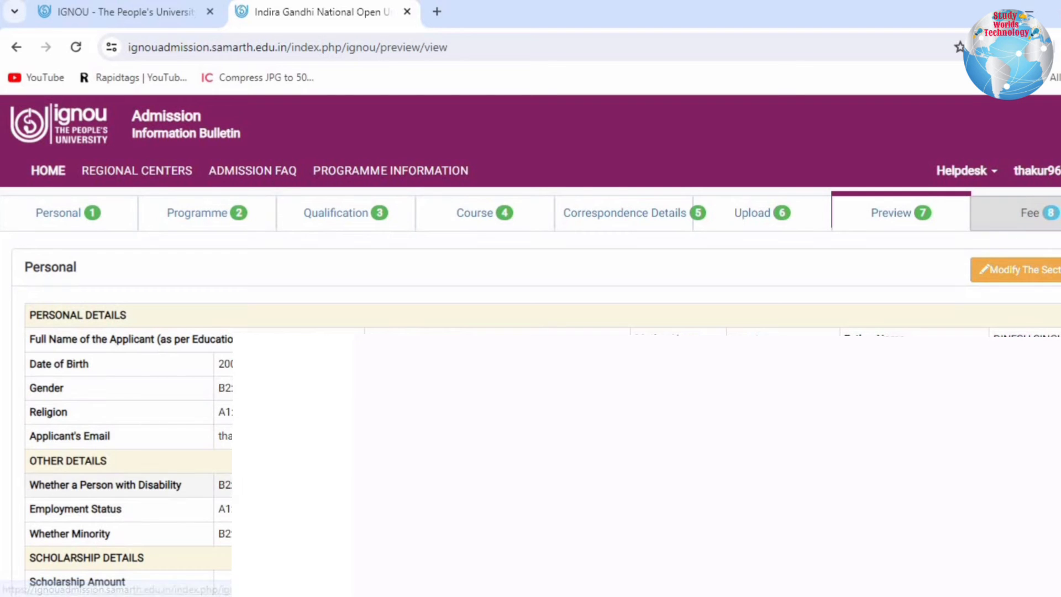
scroll(135, 215, down, 15)
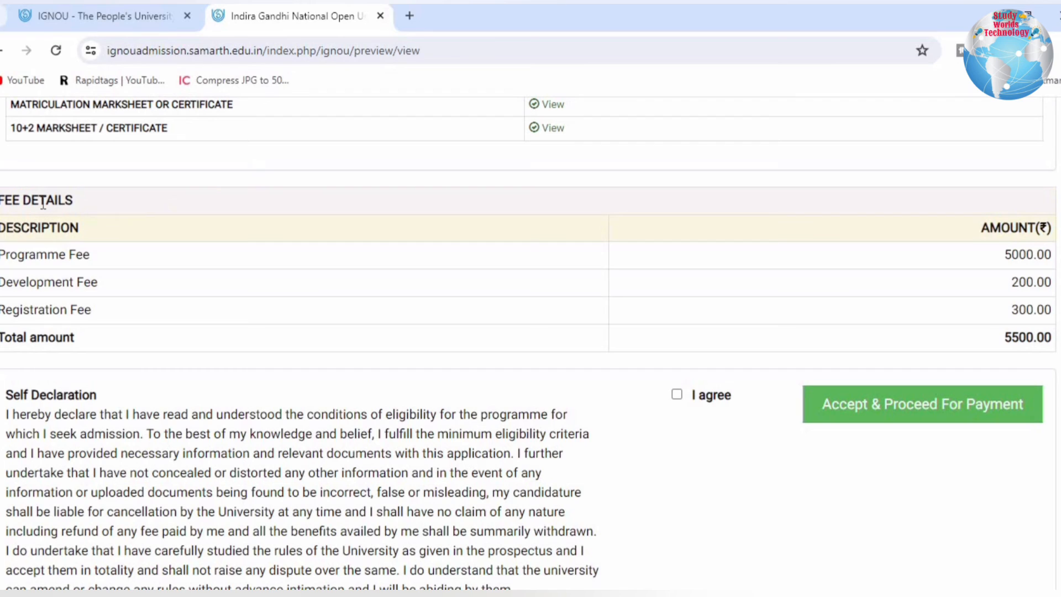
- Examine the fee breakdown for the programme, development and registration fees and the total amount
drag(40, 201, 89, 237)
drag(56, 281, 102, 282)
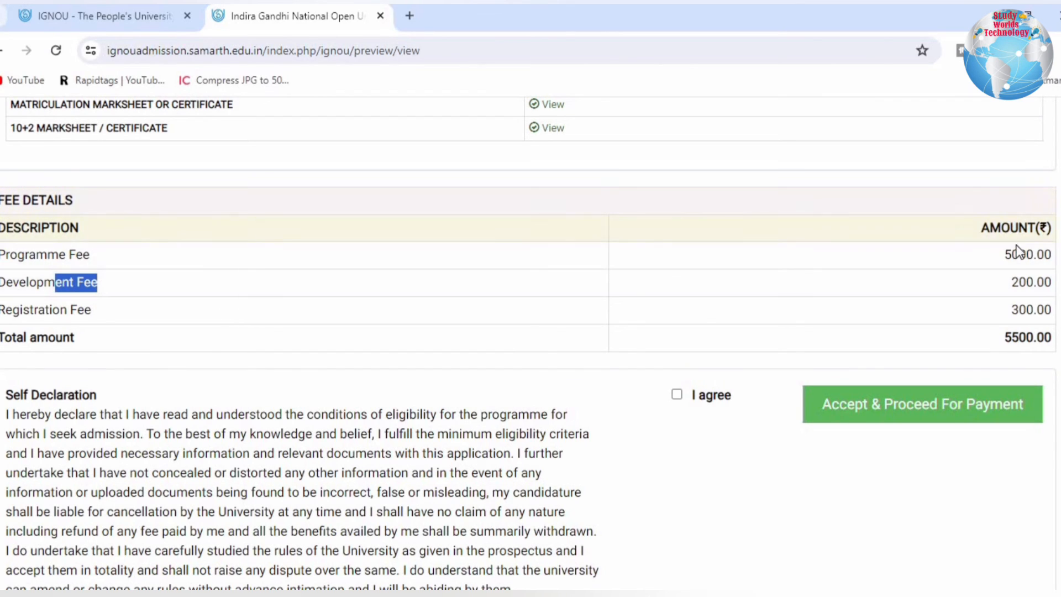
drag(1013, 255, 1020, 327)
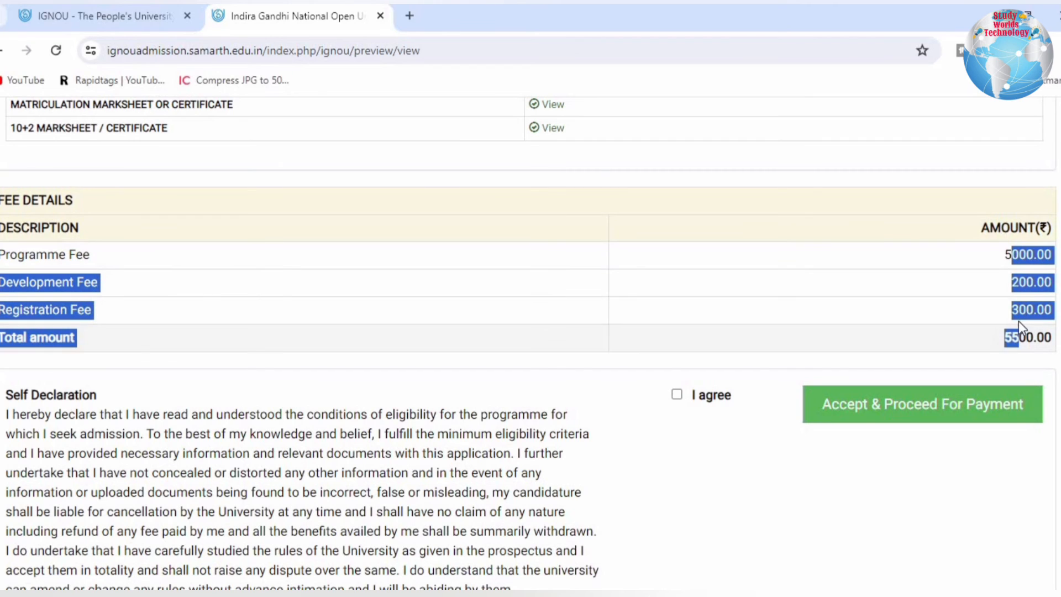
click(1009, 305)
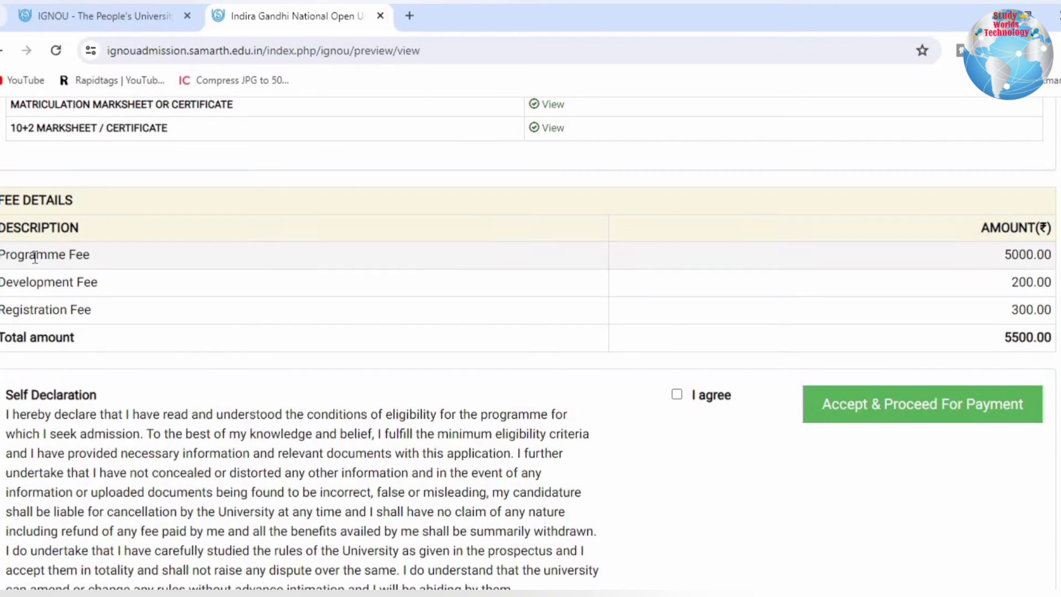
drag(36, 255, 1046, 255)
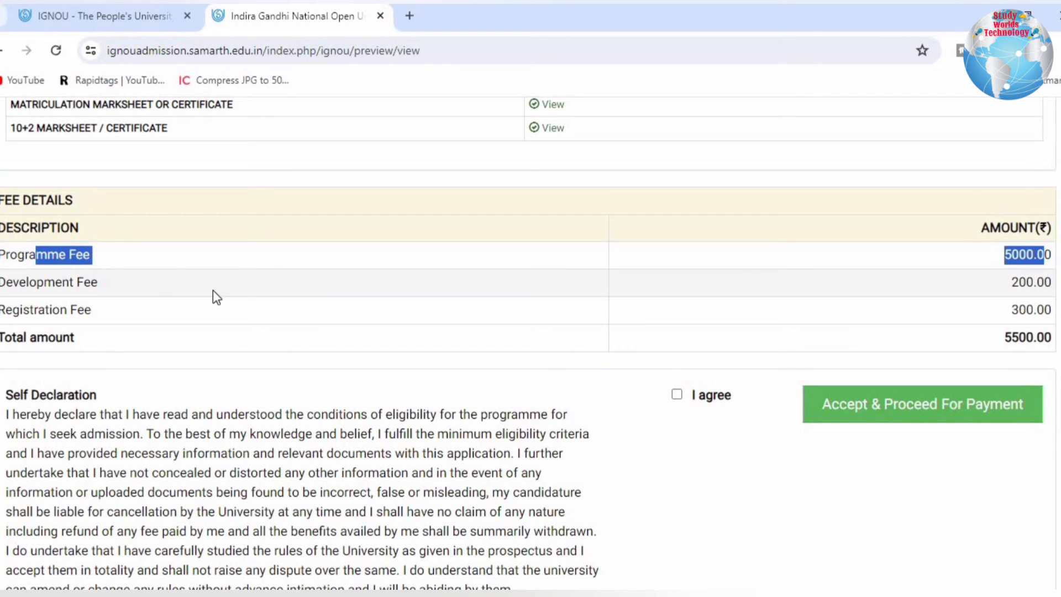
drag(31, 271, 1033, 316)
click(1028, 318)
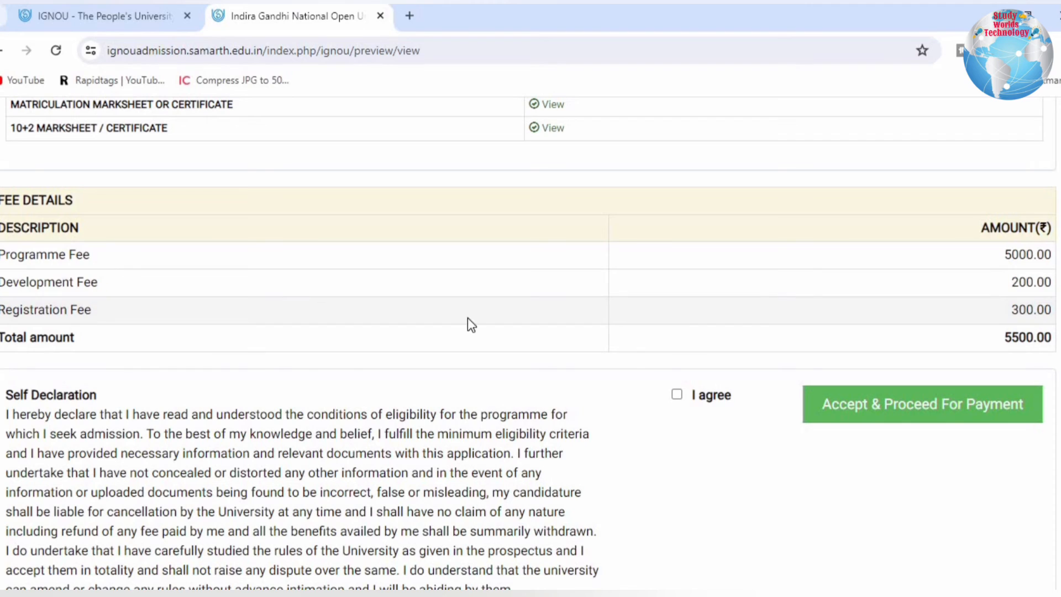
drag(5, 283, 105, 307)
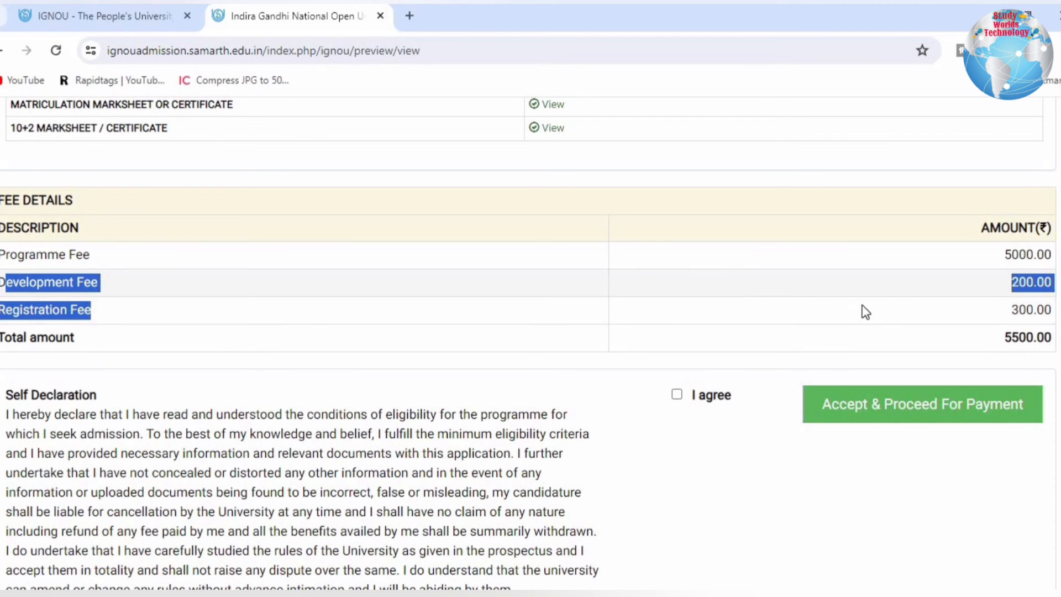
click(941, 317)
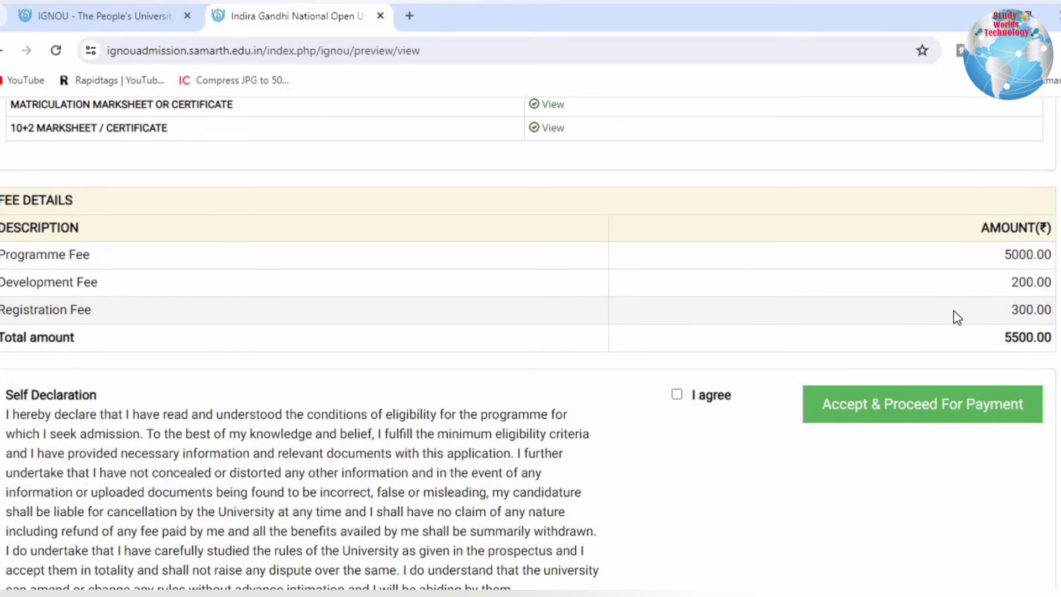
drag(1010, 311, 1044, 348)
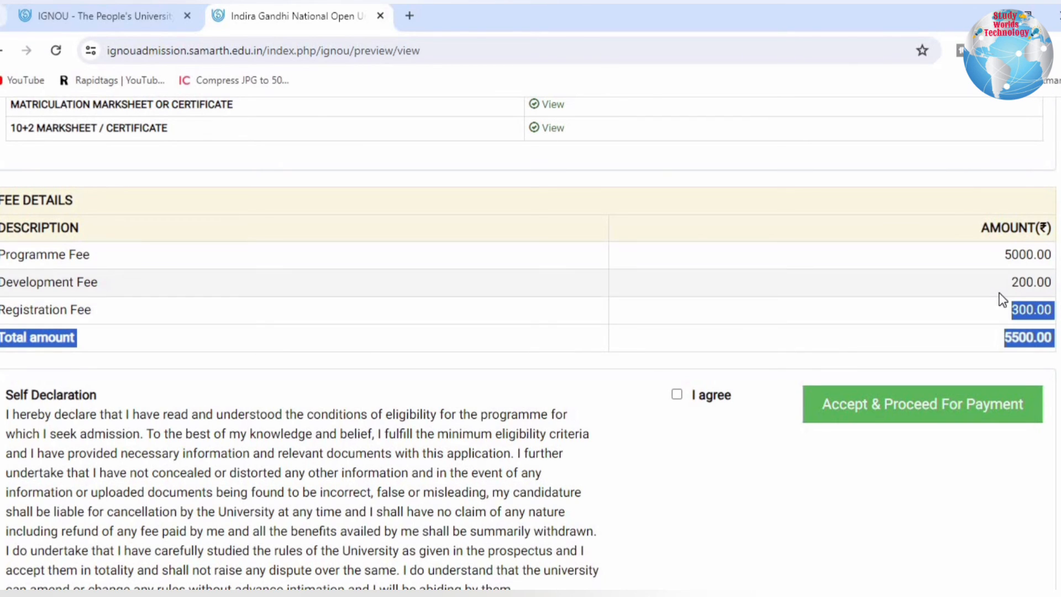
drag(1010, 281, 1053, 316)
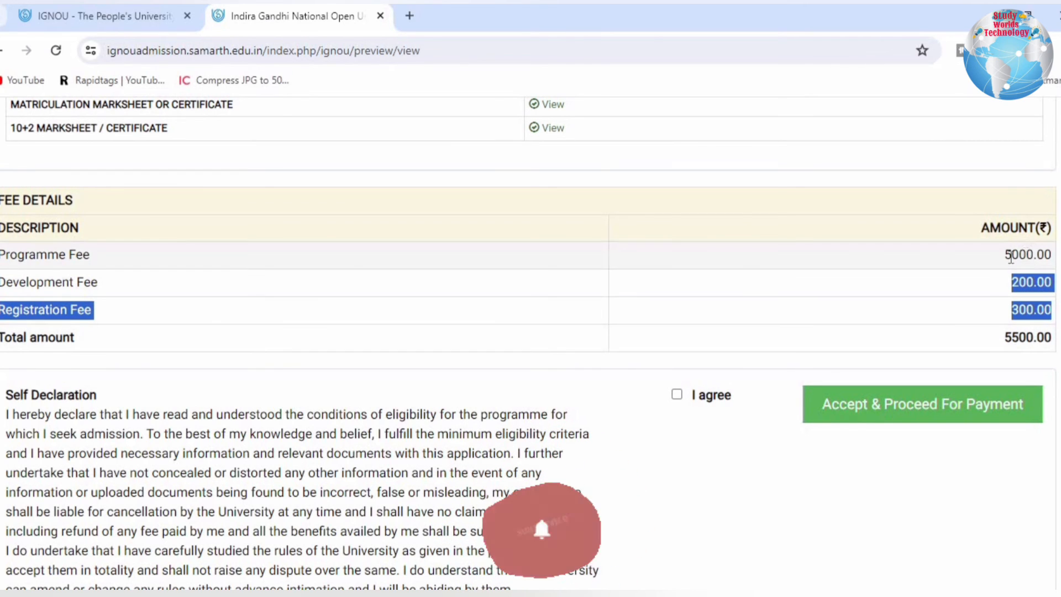
drag(1027, 254, 48, 255)
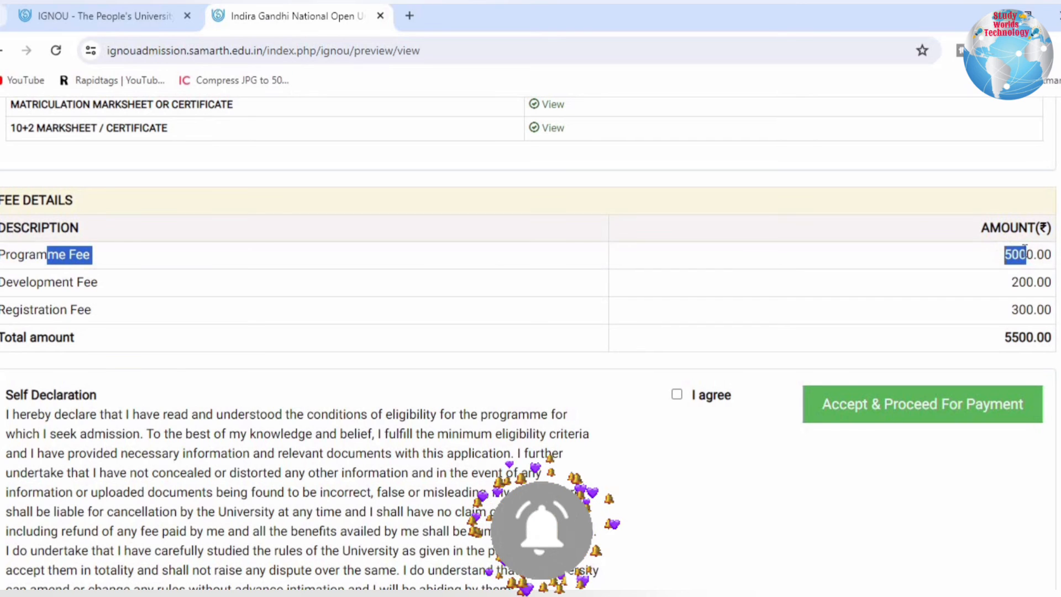
click(978, 268)
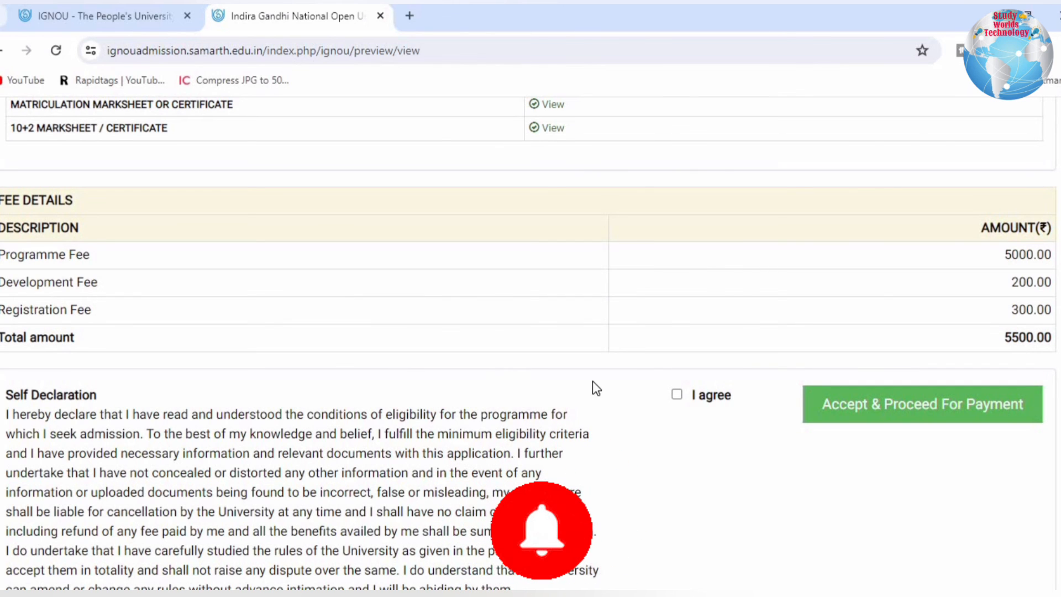
- Agree to the self declaration, accept and proceed for payment, and confirm the final submission of the application
click(676, 397)
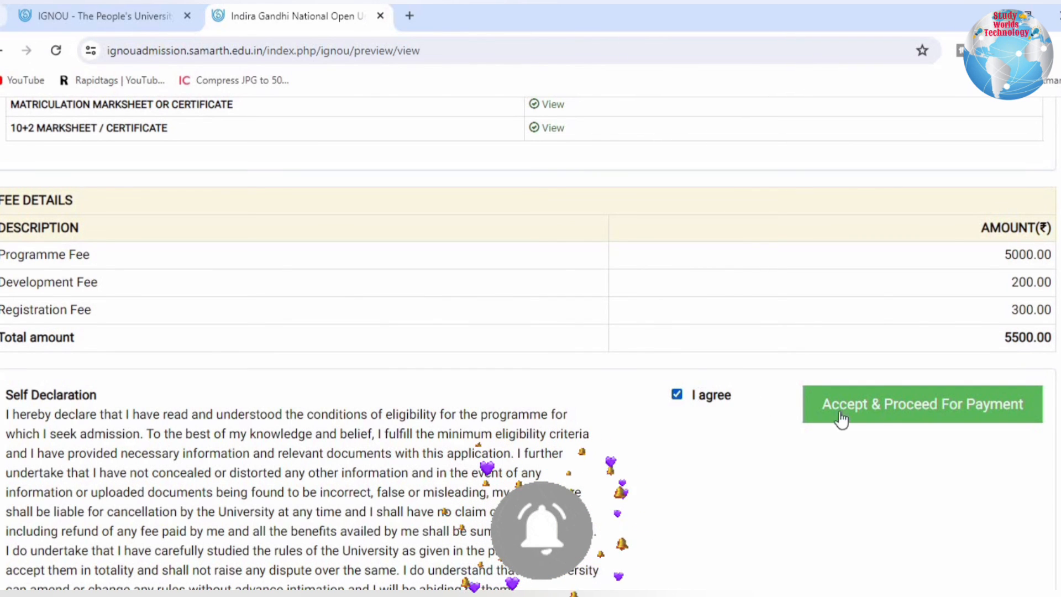
click(883, 427)
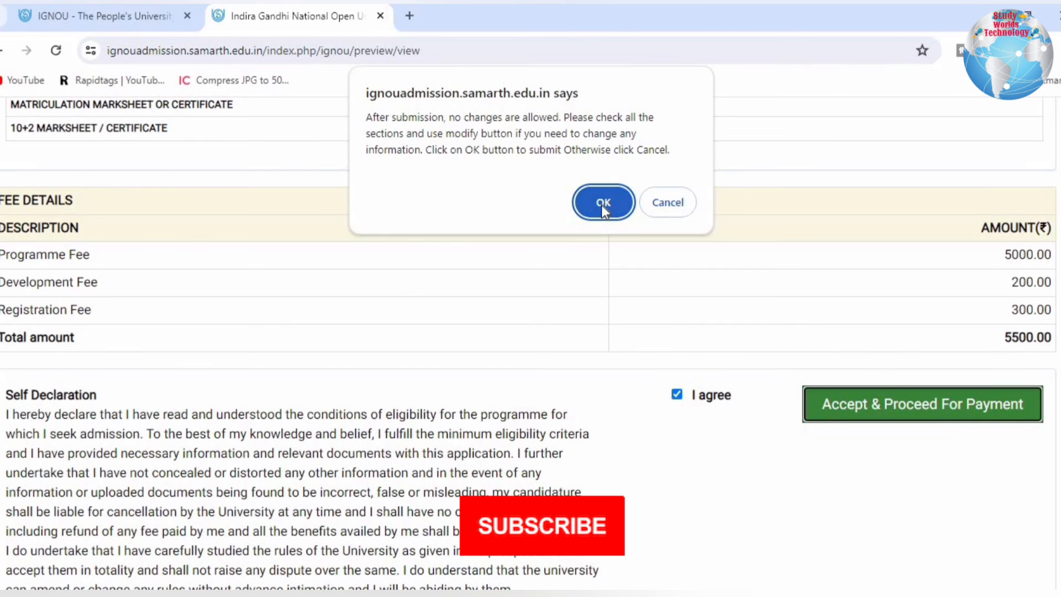
click(601, 203)
- Read the notice about checking payment status in My Transactions and proceed to Payment Gateway I
drag(3, 415, 563, 419)
drag(604, 417, 625, 416)
drag(695, 429, 739, 432)
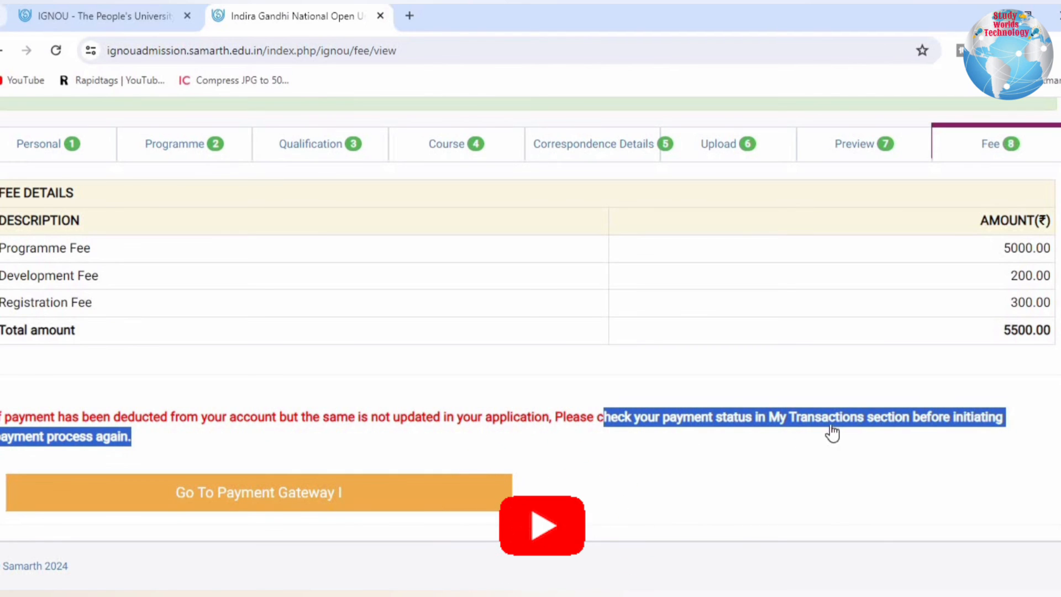
click(931, 445)
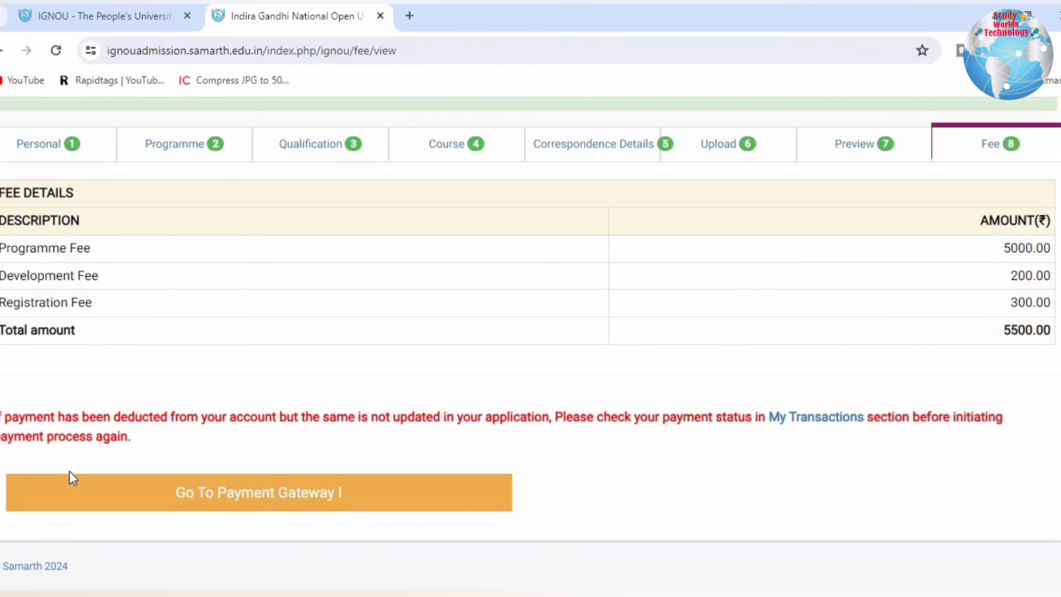
click(287, 507)
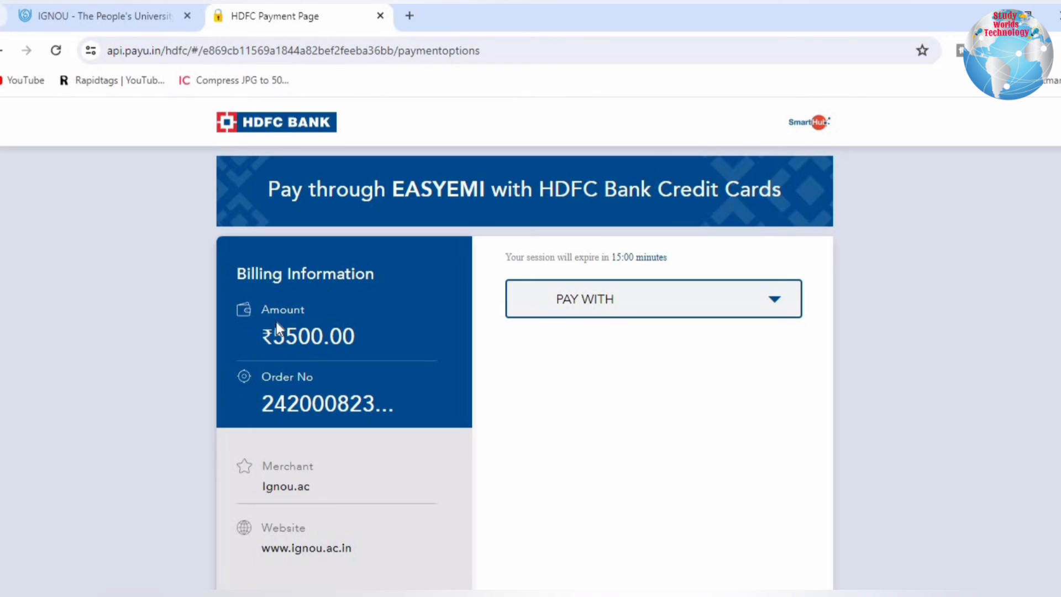
- Choose Net Banking as the payment method for the admission fee and look through the list of available banks
click(620, 310)
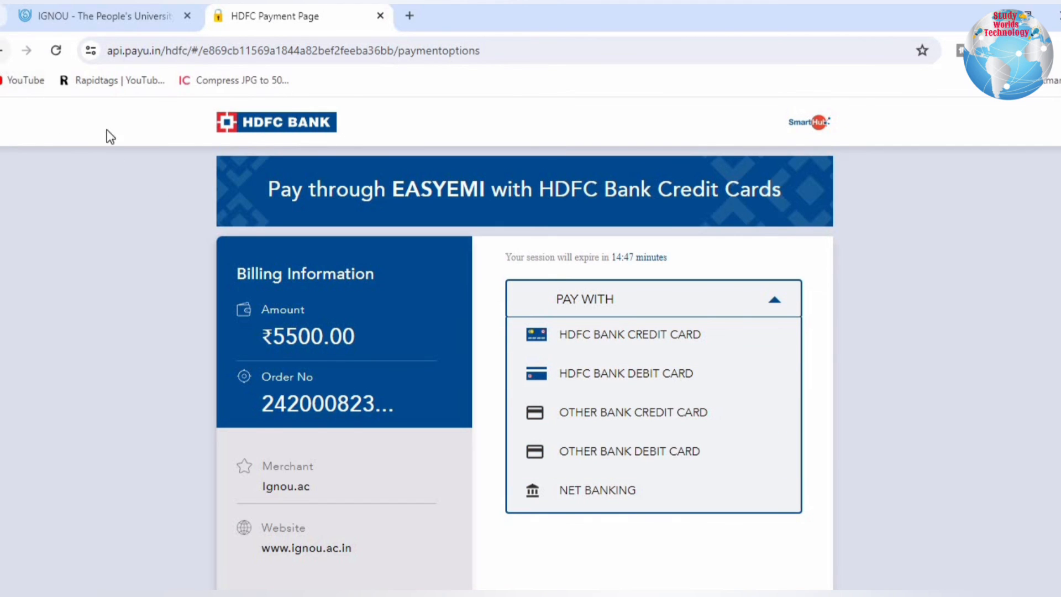
click(561, 496)
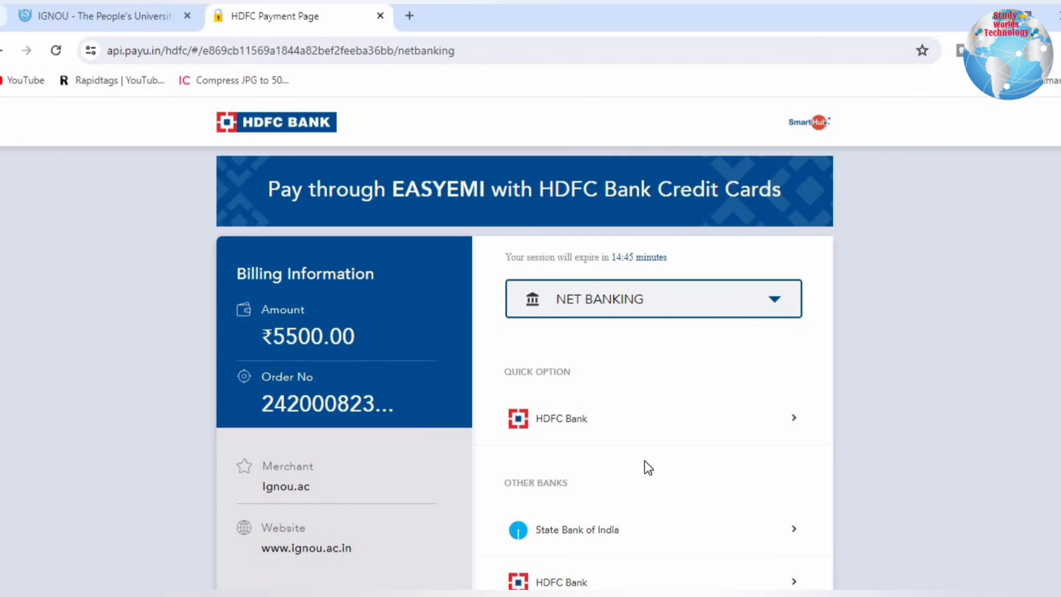
scroll(644, 460, down, 8)
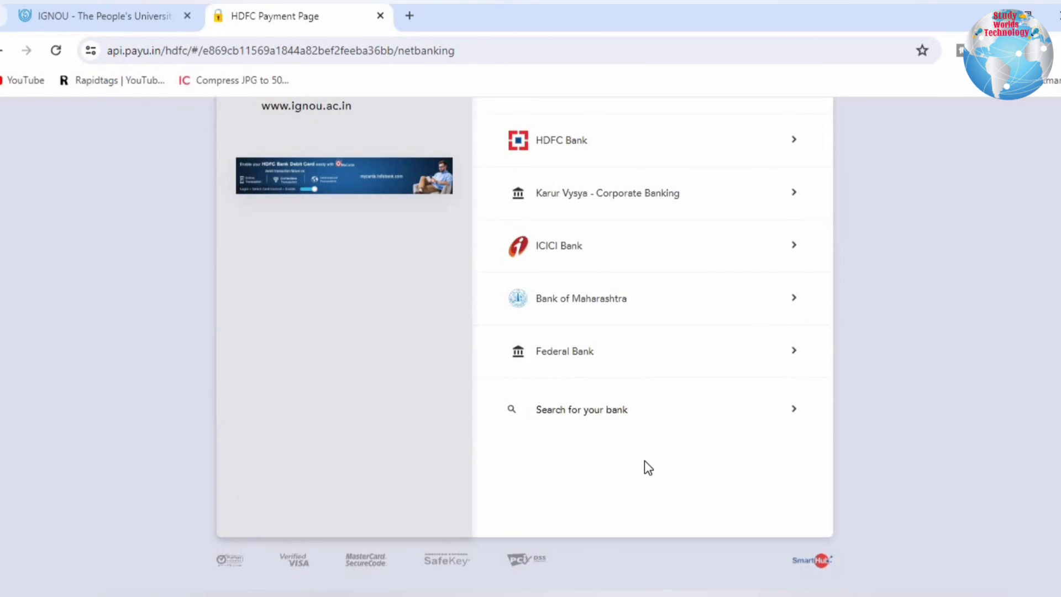
scroll(645, 461, up, 3)
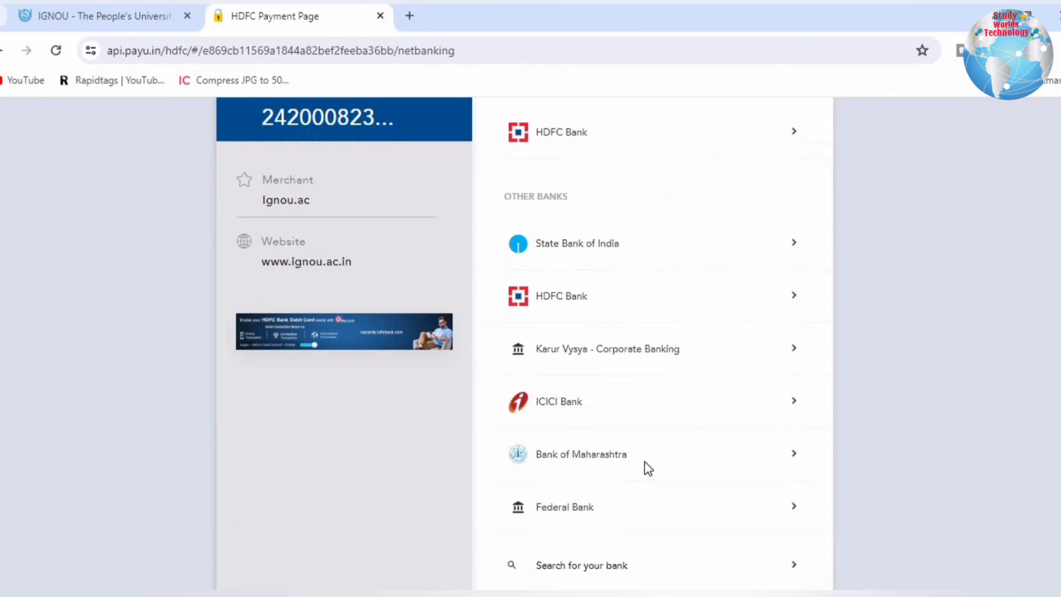
scroll(645, 461, up, 5)
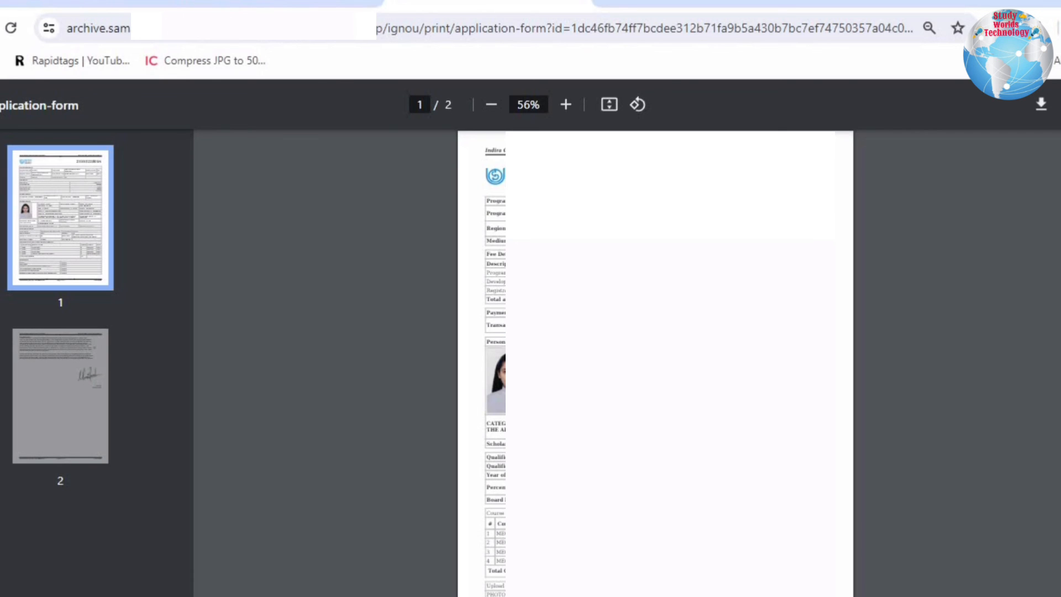
- Preview all pages of the application form for saving as PDF and close the print preview without saving
key(ctrl+p)
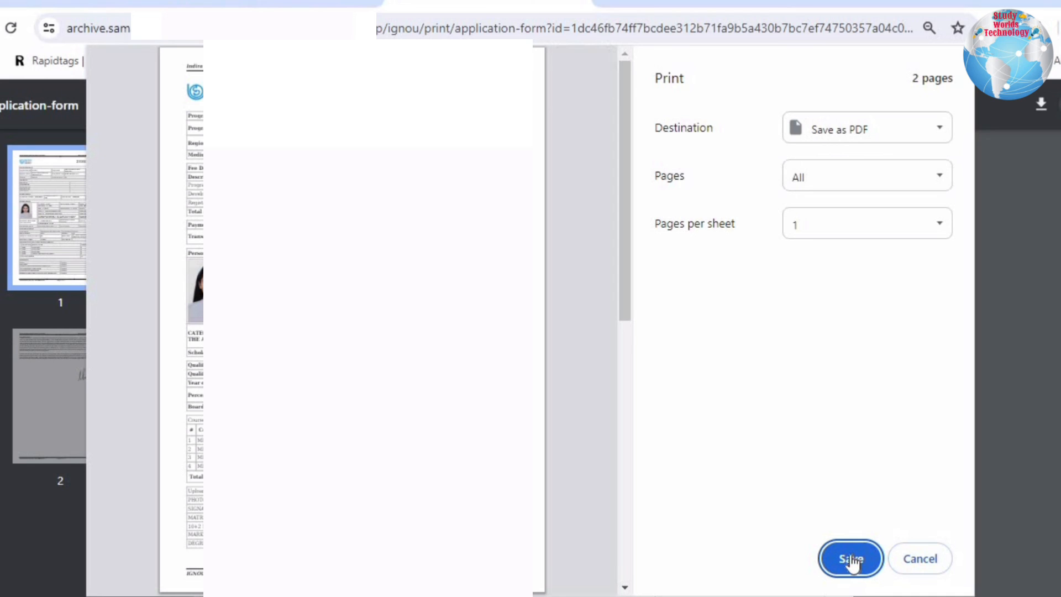
click(936, 567)
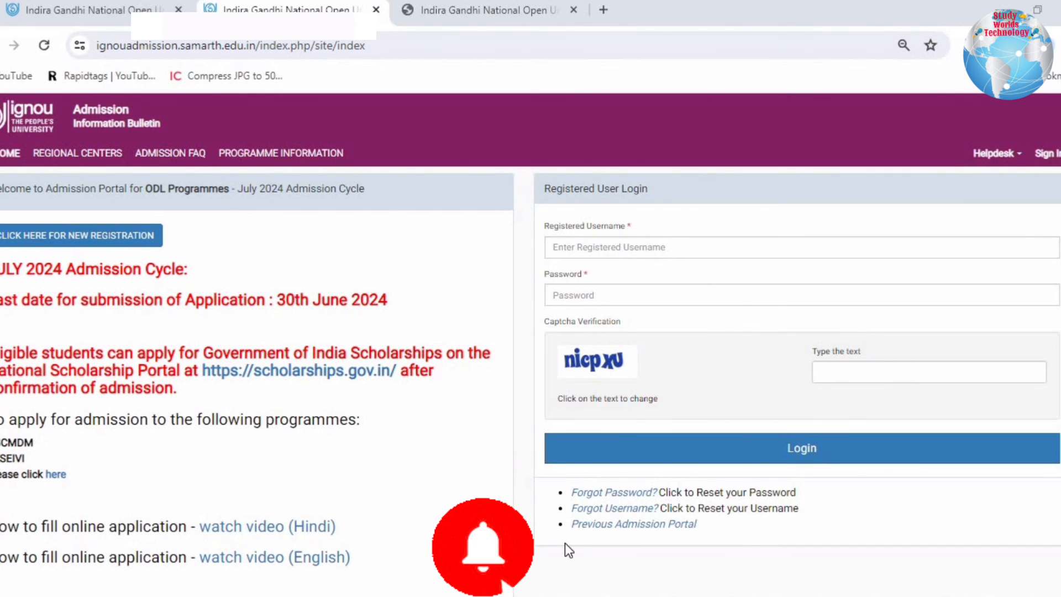
- Switch to the signed-in admission dashboard and show the Application Summary under My Applications
click(456, 10)
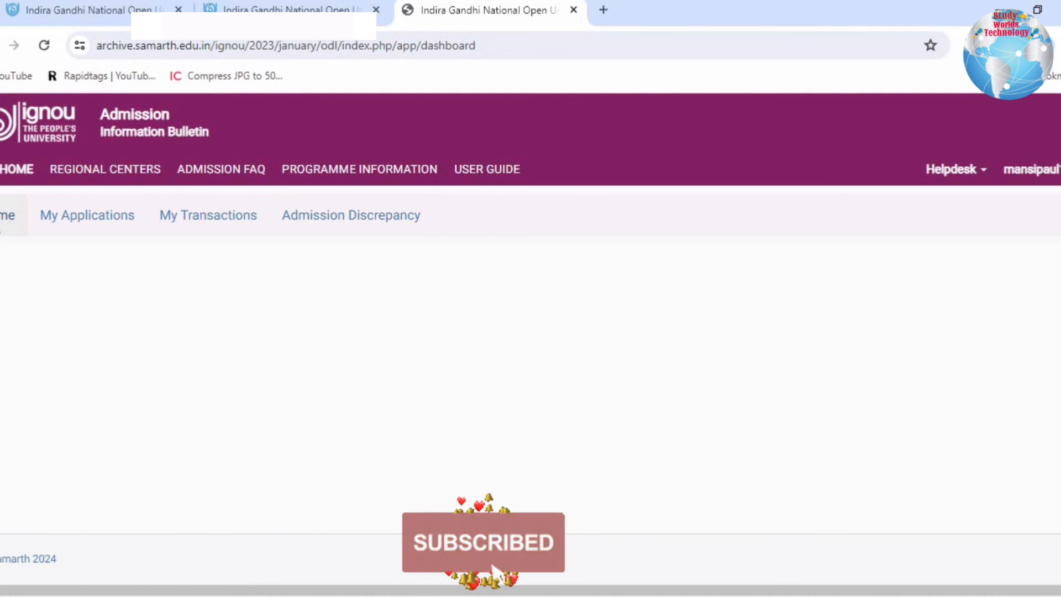
click(82, 214)
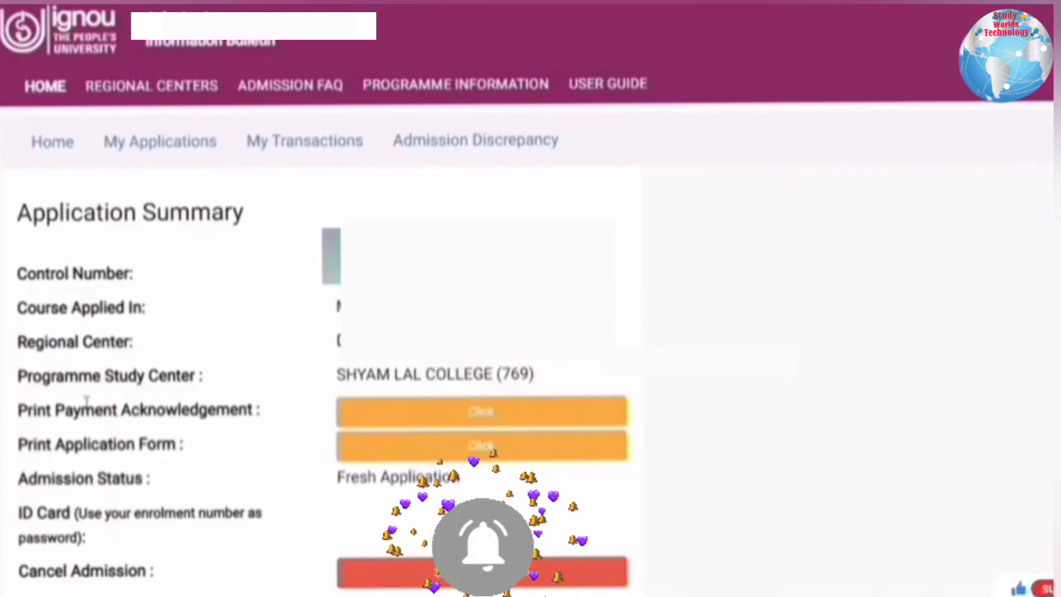
scroll(246, 445, down, 1)
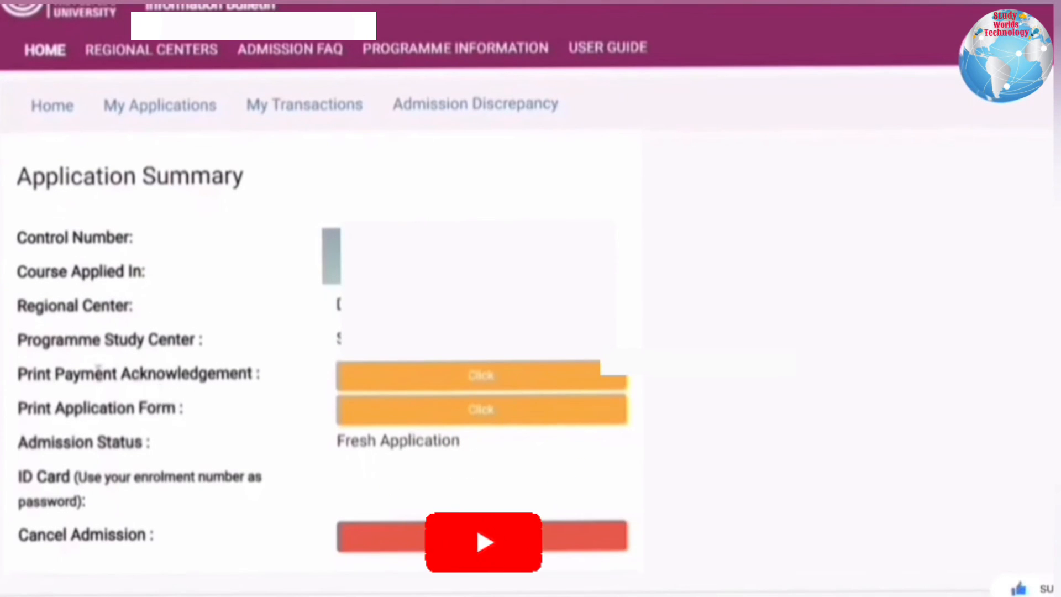
- Open the payment acknowledgement and the application form from the Application Summary, each in a new tab
right_click(406, 370)
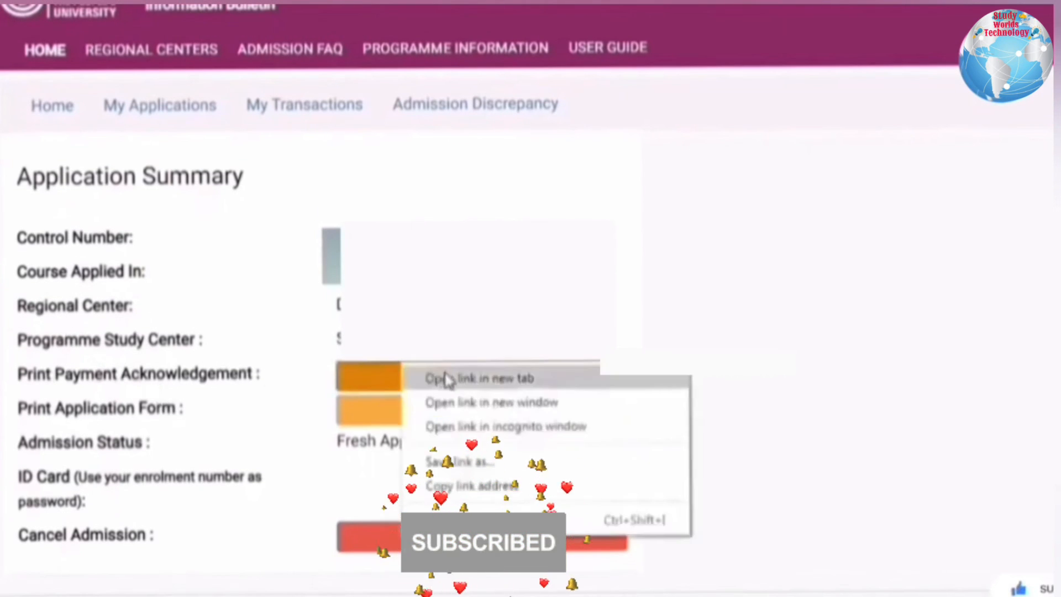
click(448, 380)
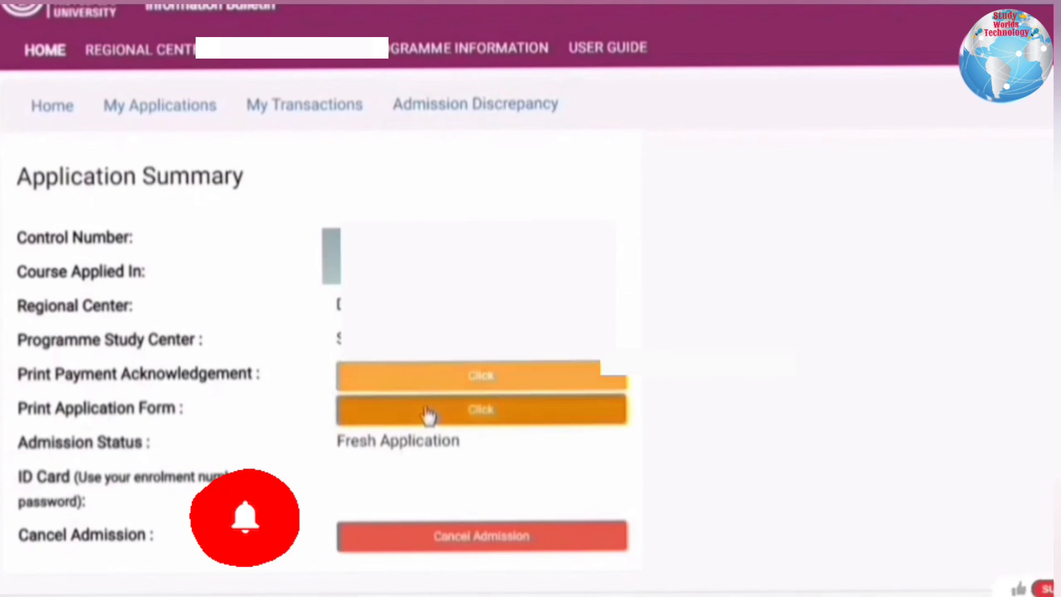
right_click(428, 411)
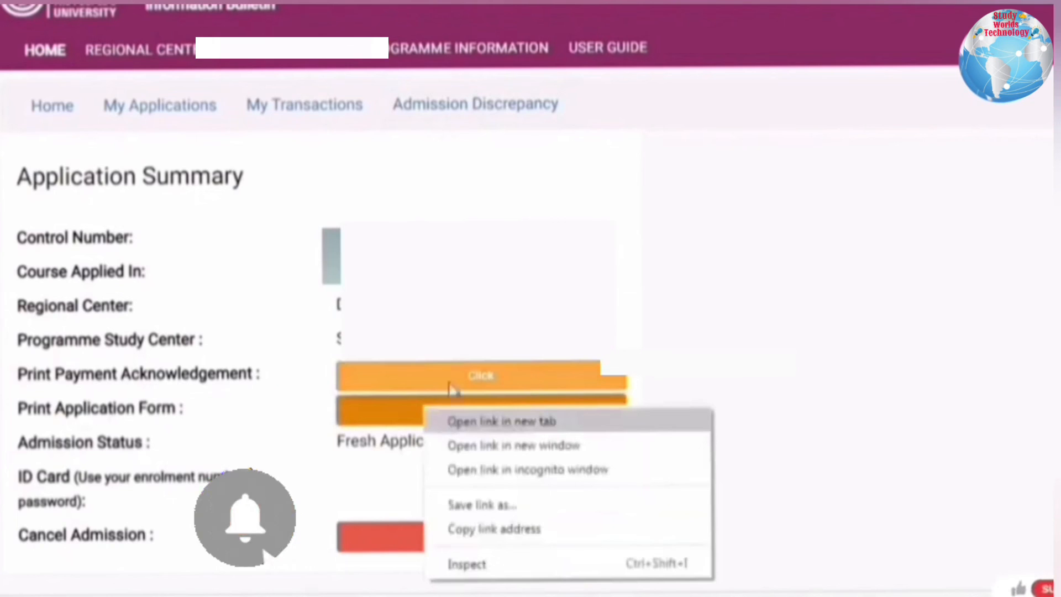
click(501, 421)
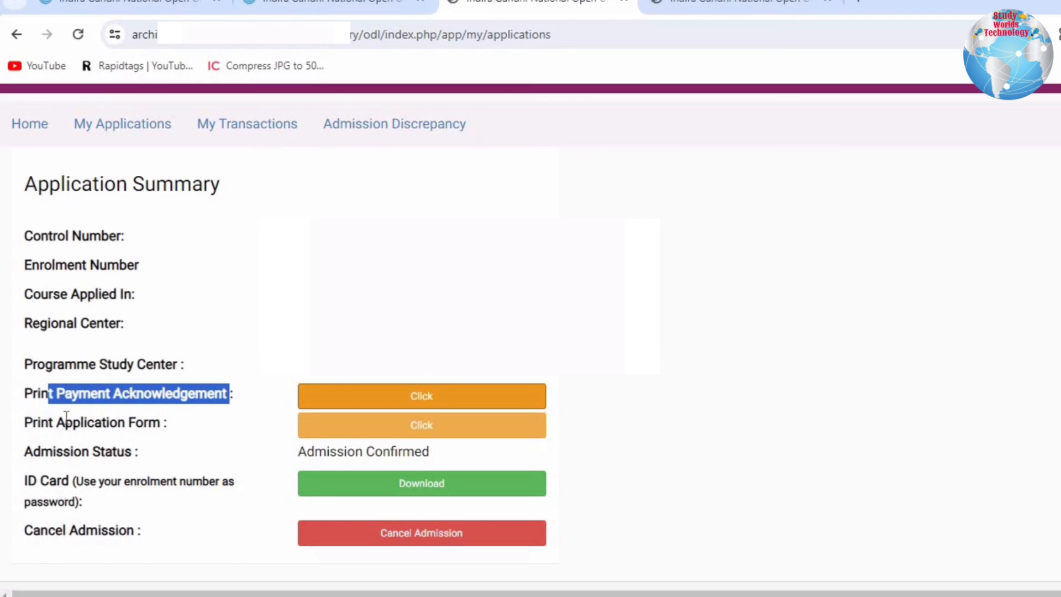
- Examine the Print Payment Acknowledgement, Print Application Form and Admission Status entries in the Application Summary
drag(49, 422, 173, 420)
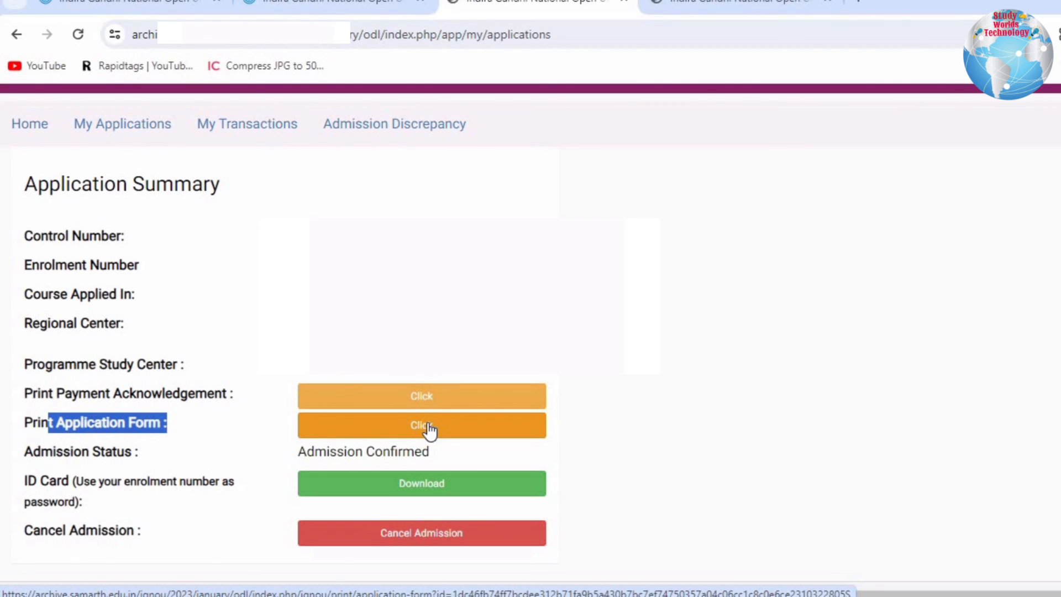
click(679, 244)
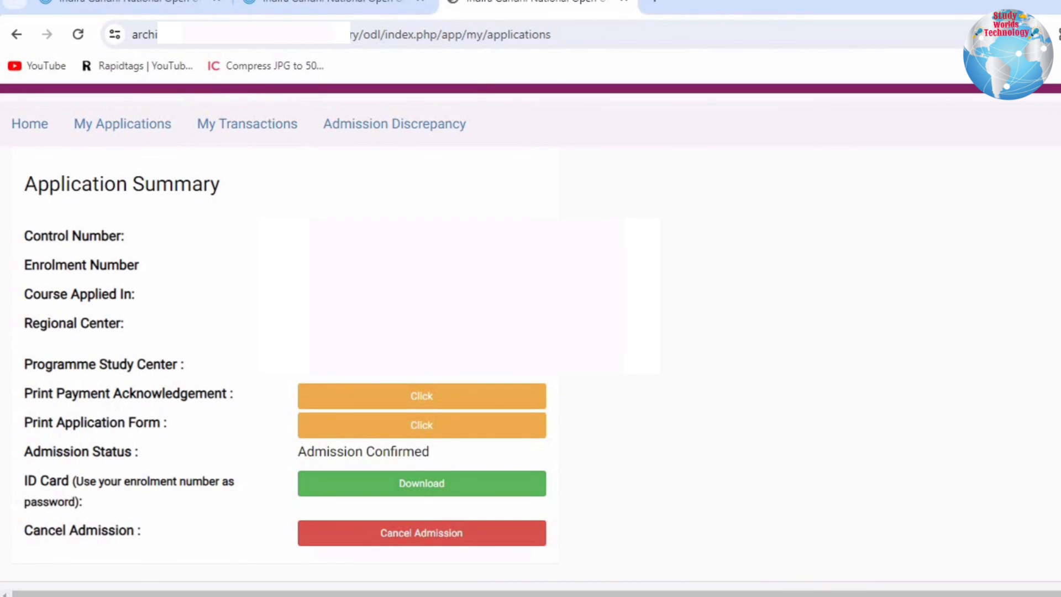
drag(37, 398, 226, 395)
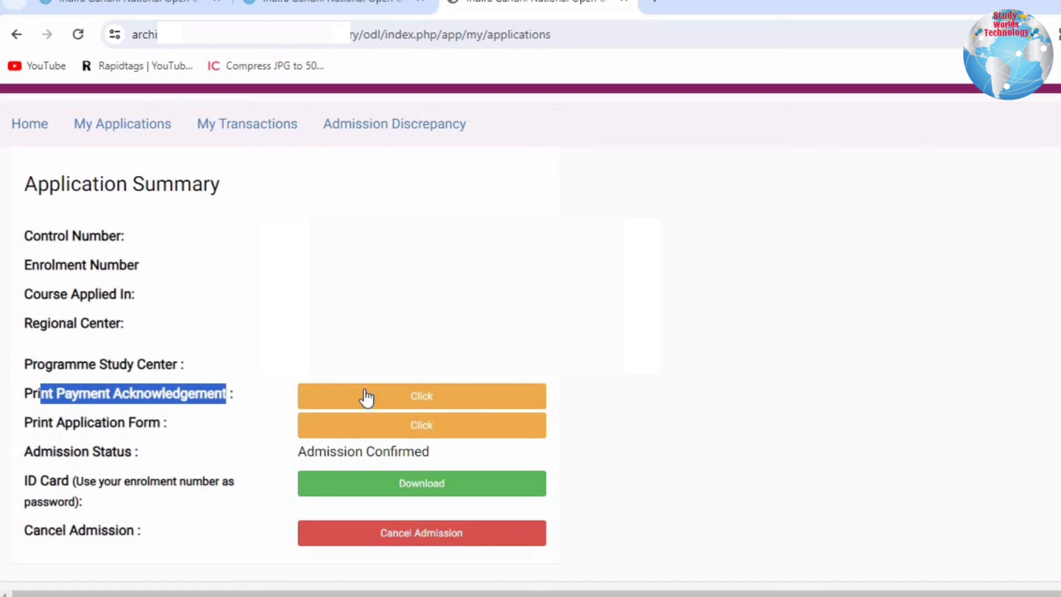
drag(24, 421, 185, 422)
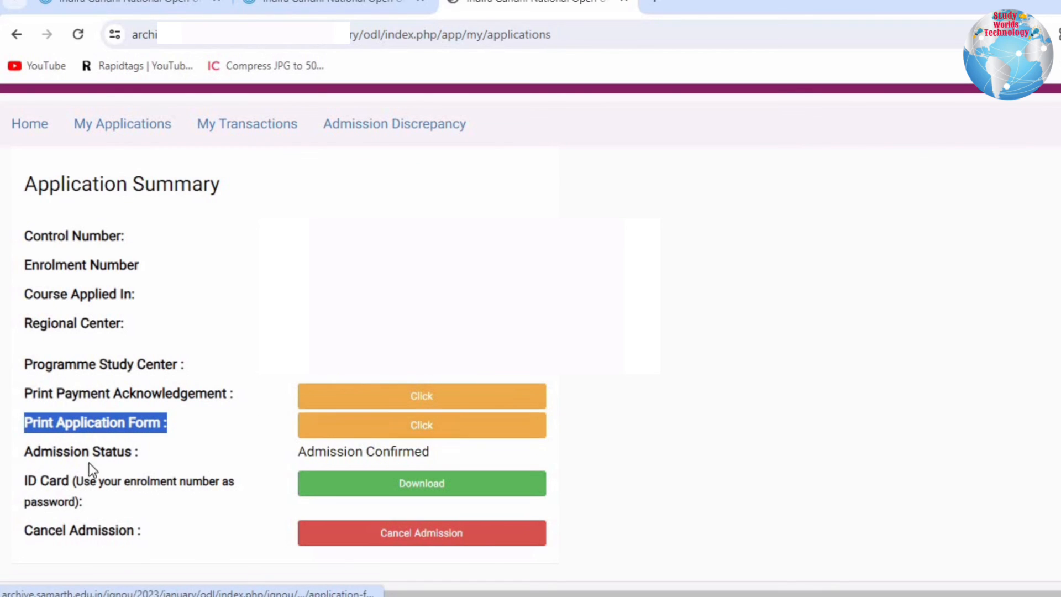
drag(41, 452, 138, 452)
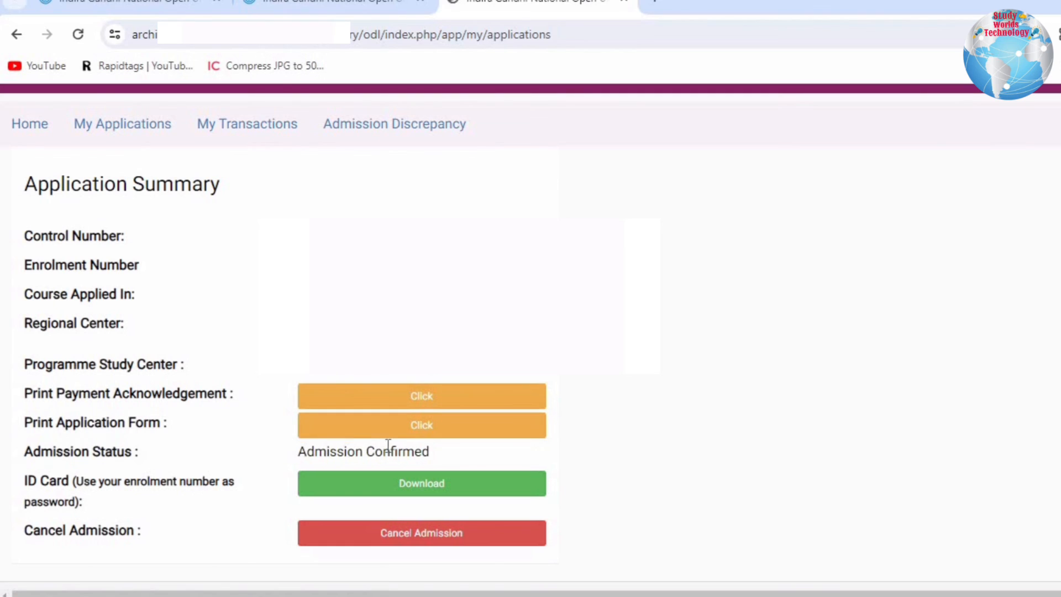